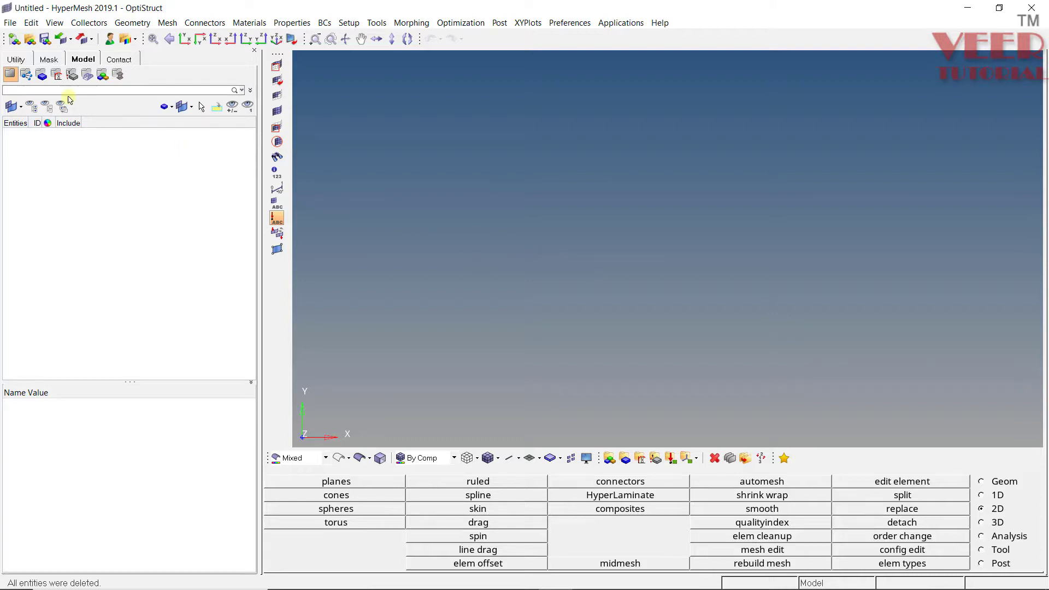
- Open the bumper_1 model from the Plastic folder
{"action": "left_click", "coordinate": [30, 39]}
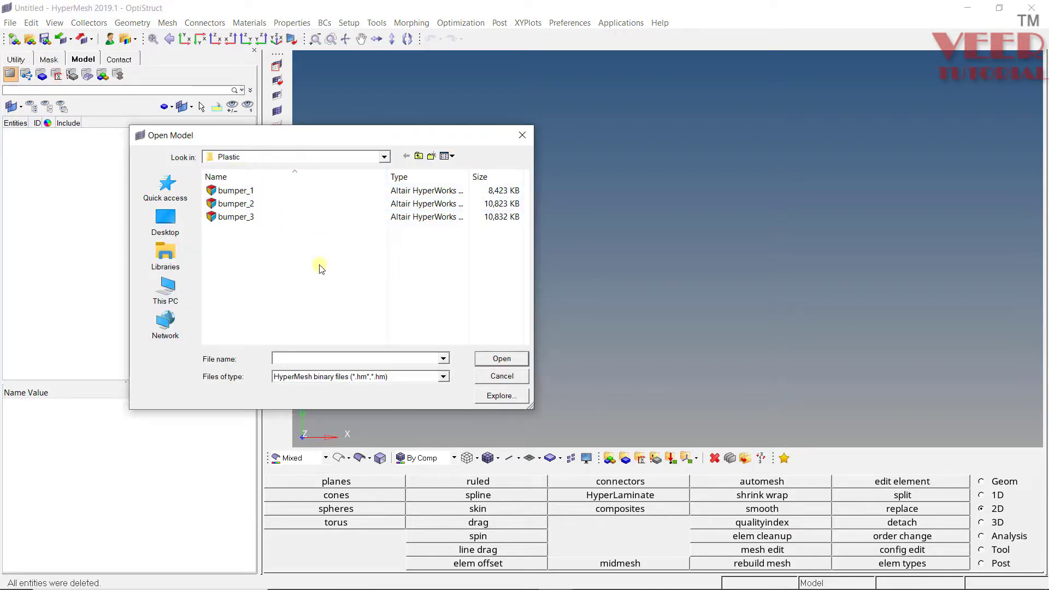
{"action": "double_click", "coordinate": [236, 190]}
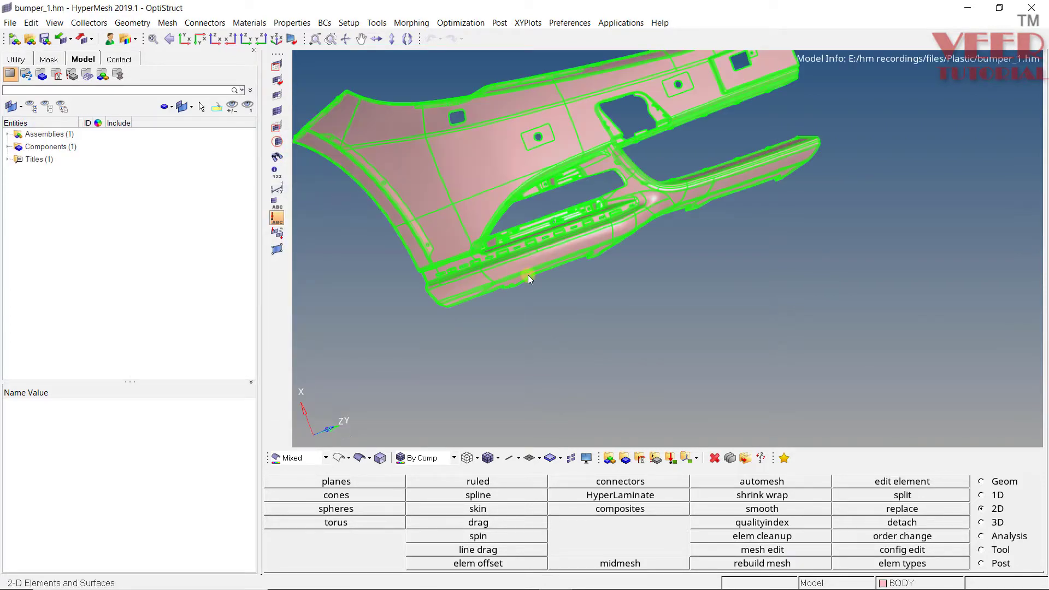
- Examine the bumper's clip slots, bracket holes and side opening from several angles
{"action": "scroll", "coordinate": [484, 324], "scroll_direction": "down", "scroll_amount": 3, "text": "ctrl"}
{"action": "scroll", "coordinate": [486, 265], "scroll_direction": "up", "scroll_amount": 5, "text": "ctrl"}
{"action": "mouse_move", "coordinate": [485, 265]}
{"action": "left_mouse_down", "text": "ctrl"}
{"action": "mouse_move", "coordinate": [519, 308]}
{"action": "mouse_move", "coordinate": [466, 202]}
{"action": "mouse_move", "coordinate": [465, 281]}
{"action": "mouse_move", "coordinate": [442, 209]}
{"action": "mouse_move", "coordinate": [478, 255]}
{"action": "left_mouse_up", "text": "ctrl"}
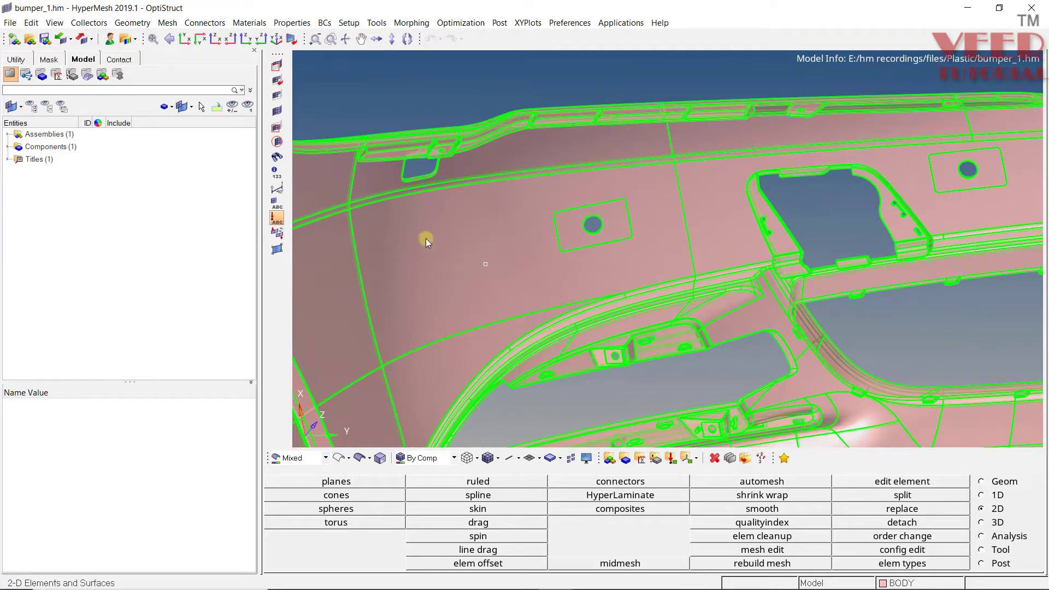
{"action": "scroll", "coordinate": [425, 238], "scroll_direction": "down", "scroll_amount": 4, "text": "ctrl"}
{"action": "scroll", "coordinate": [431, 252], "scroll_direction": "up", "scroll_amount": 3, "text": "ctrl"}
{"action": "scroll", "coordinate": [638, 313], "scroll_direction": "up", "scroll_amount": 4, "text": "ctrl"}
{"action": "scroll", "coordinate": [592, 301], "scroll_direction": "up", "scroll_amount": 3, "text": "ctrl"}
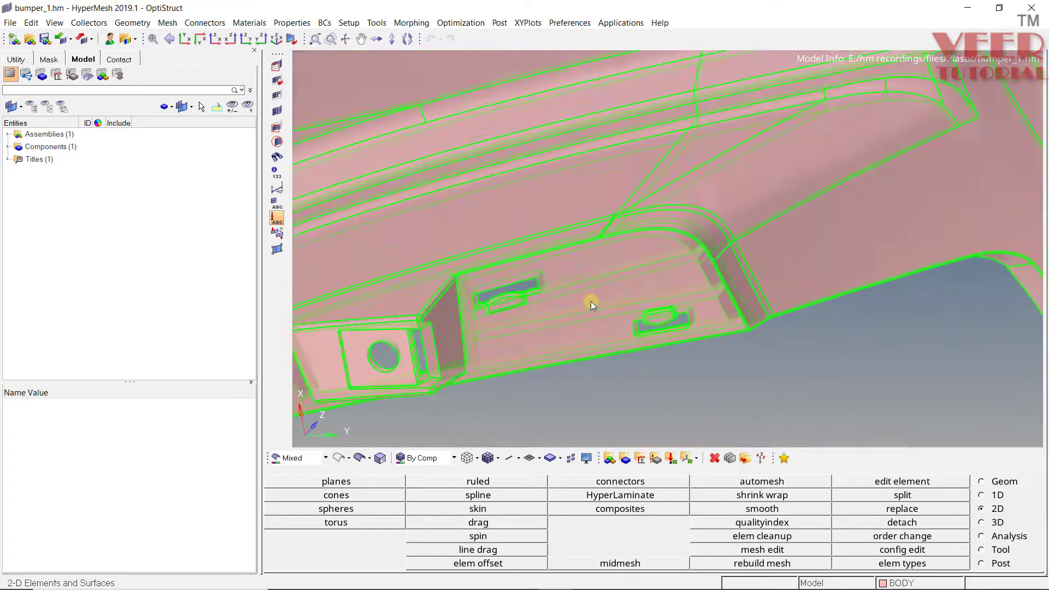
{"action": "left_click_drag", "start_coordinate": [585, 304], "coordinate": [504, 277], "text": "ctrl"}
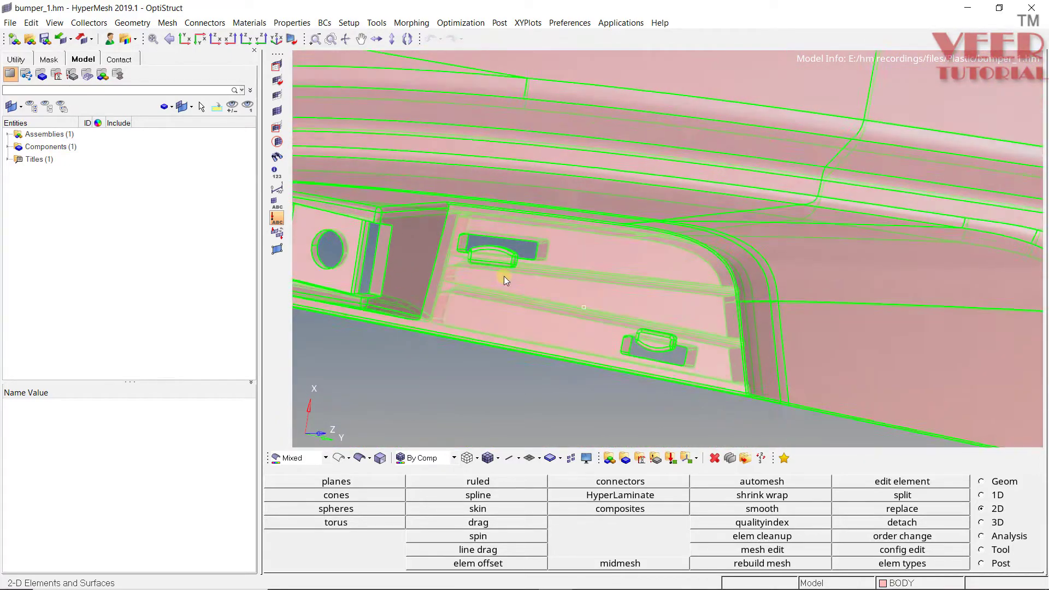
{"action": "scroll", "coordinate": [503, 275], "scroll_direction": "down", "scroll_amount": 5, "text": "ctrl"}
{"action": "left_click_drag", "start_coordinate": [585, 328], "coordinate": [553, 265], "text": "ctrl"}
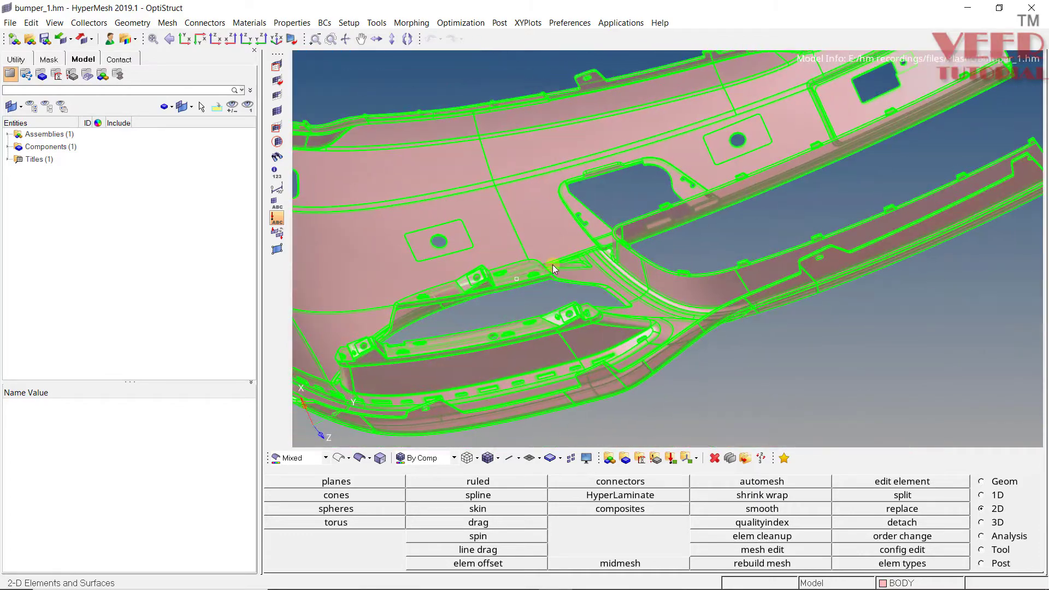
- Examine the corners around the bumper's large openings, its lower edge and the row of slots from different viewpoints
{"action": "scroll", "coordinate": [552, 265], "scroll_direction": "down", "scroll_amount": 3}
{"action": "scroll", "coordinate": [598, 238], "scroll_direction": "up", "scroll_amount": 10}
{"action": "left_click_drag", "start_coordinate": [502, 296], "coordinate": [504, 272], "text": "ctrl"}
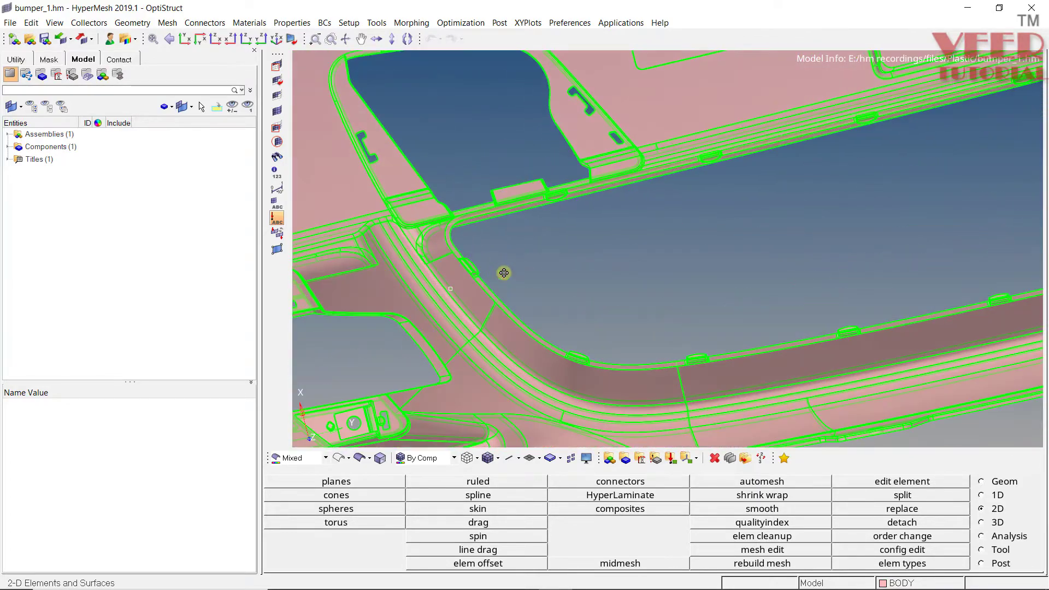
{"action": "scroll", "coordinate": [398, 251], "scroll_direction": "down", "scroll_amount": 3}
{"action": "scroll", "coordinate": [376, 259], "scroll_direction": "up", "scroll_amount": 5}
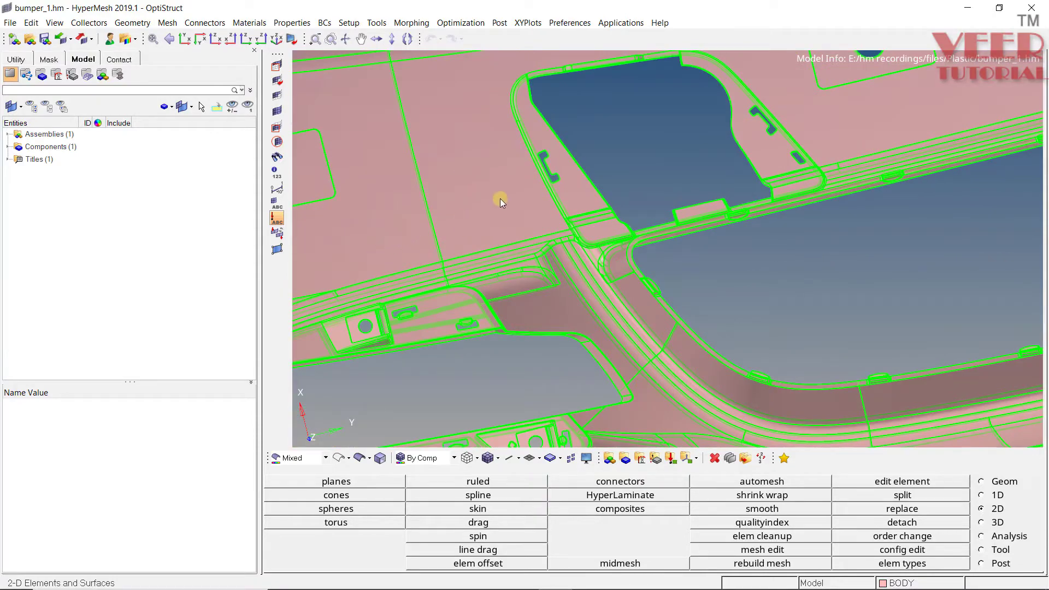
{"action": "scroll", "coordinate": [501, 201], "scroll_direction": "down", "scroll_amount": 3}
{"action": "scroll", "coordinate": [365, 370], "scroll_direction": "up", "scroll_amount": 4}
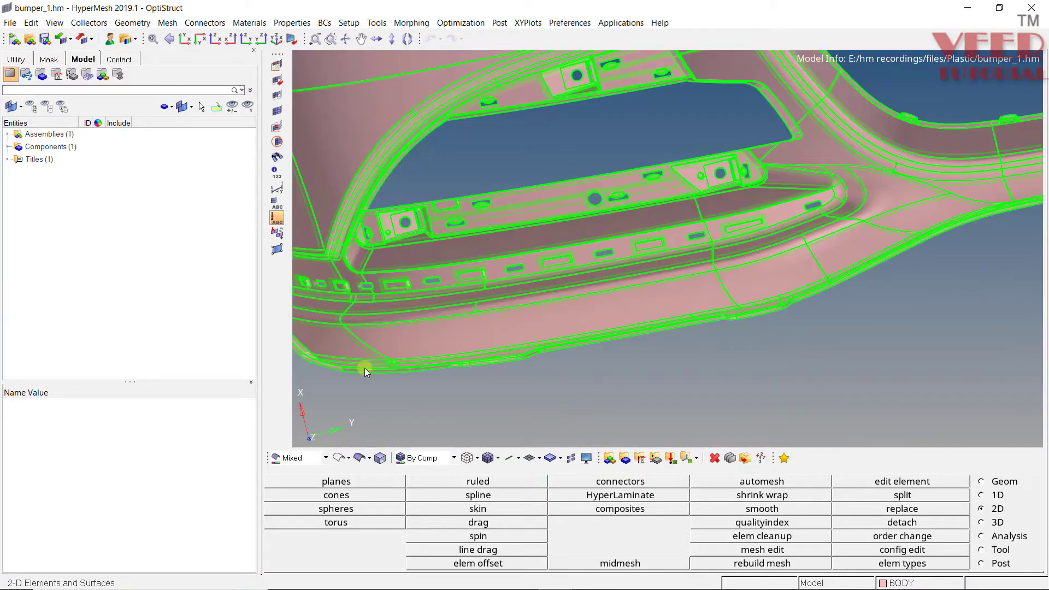
{"action": "scroll", "coordinate": [405, 304], "scroll_direction": "down", "scroll_amount": 4}
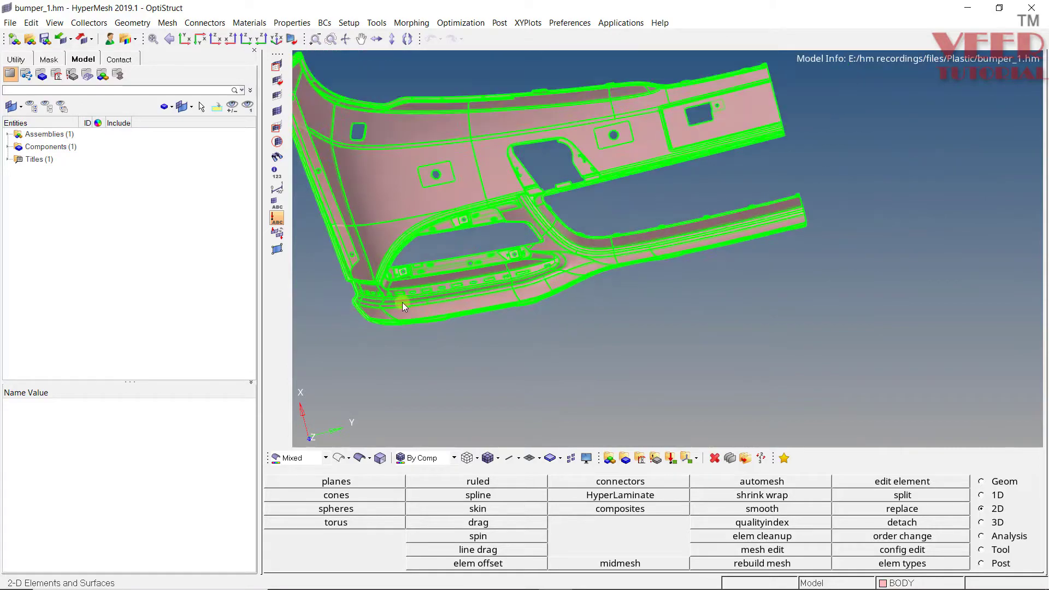
{"action": "scroll", "coordinate": [490, 235], "scroll_direction": "up", "scroll_amount": 1}
{"action": "scroll", "coordinate": [490, 235], "scroll_direction": "up", "scroll_amount": 5}
{"action": "scroll", "coordinate": [496, 259], "scroll_direction": "up", "scroll_amount": 2}
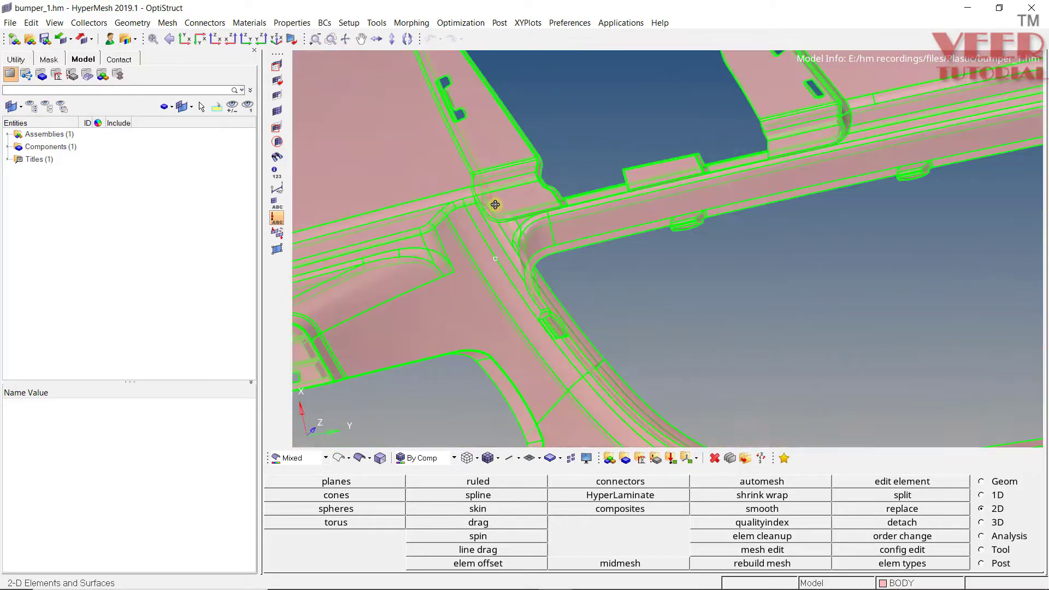
{"action": "left_click_drag", "start_coordinate": [485, 348], "coordinate": [415, 215], "text": "ctrl"}
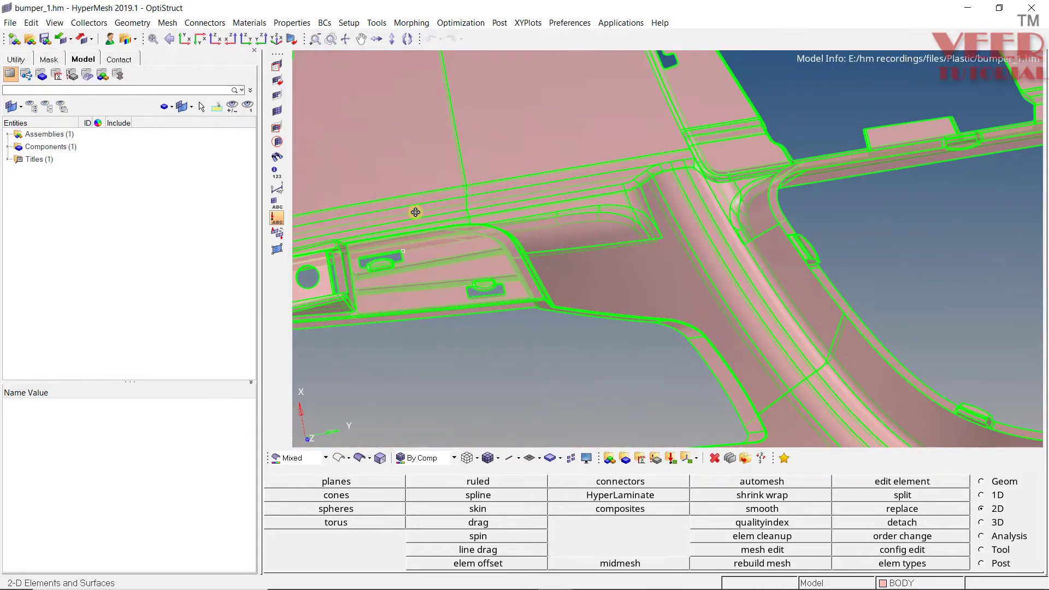
- Set the bumper body component's transparency to 3
{"action": "left_click", "coordinate": [381, 458]}
{"action": "left_click", "coordinate": [488, 142]}
{"action": "left_click", "coordinate": [415, 523]}
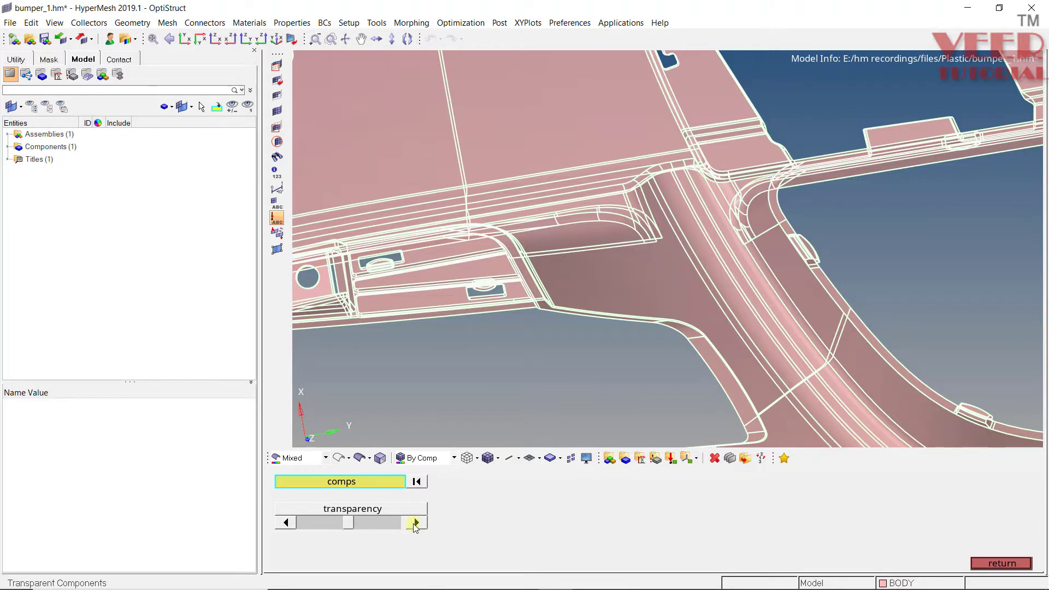
{"action": "left_click", "coordinate": [416, 523]}
{"action": "left_click", "coordinate": [416, 524]}
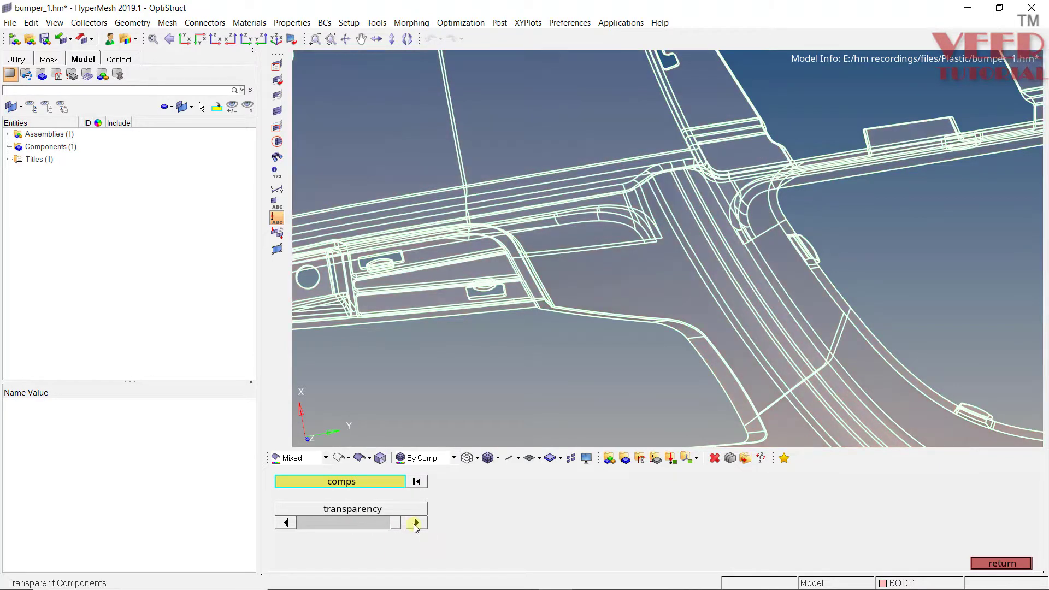
{"action": "left_click", "coordinate": [289, 525]}
{"action": "left_click", "coordinate": [288, 524]}
{"action": "left_click", "coordinate": [289, 525]}
{"action": "left_click", "coordinate": [288, 524]}
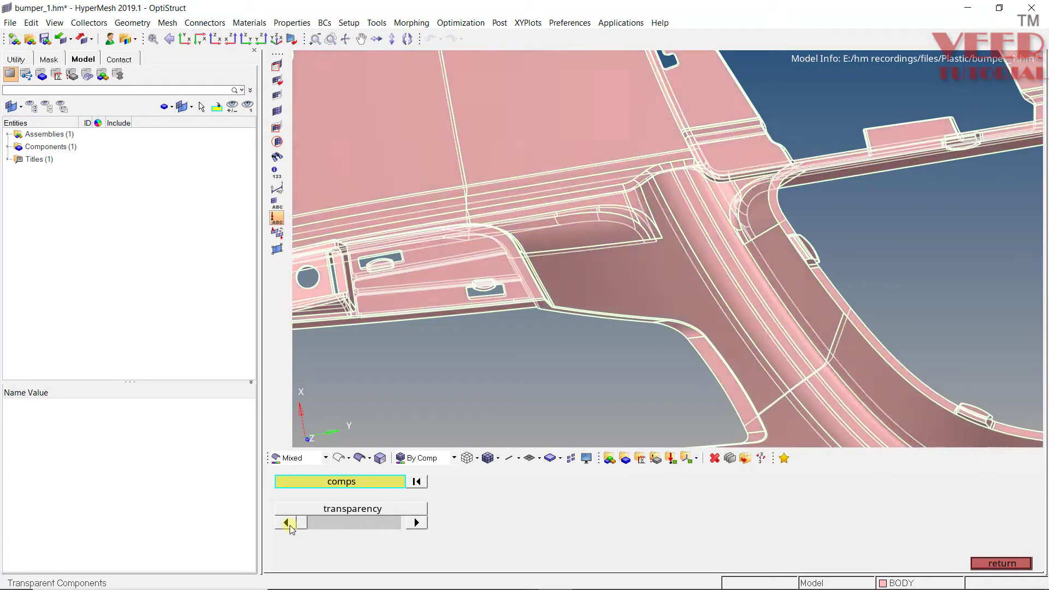
{"action": "scroll", "coordinate": [555, 269], "scroll_direction": "down", "scroll_amount": 5}
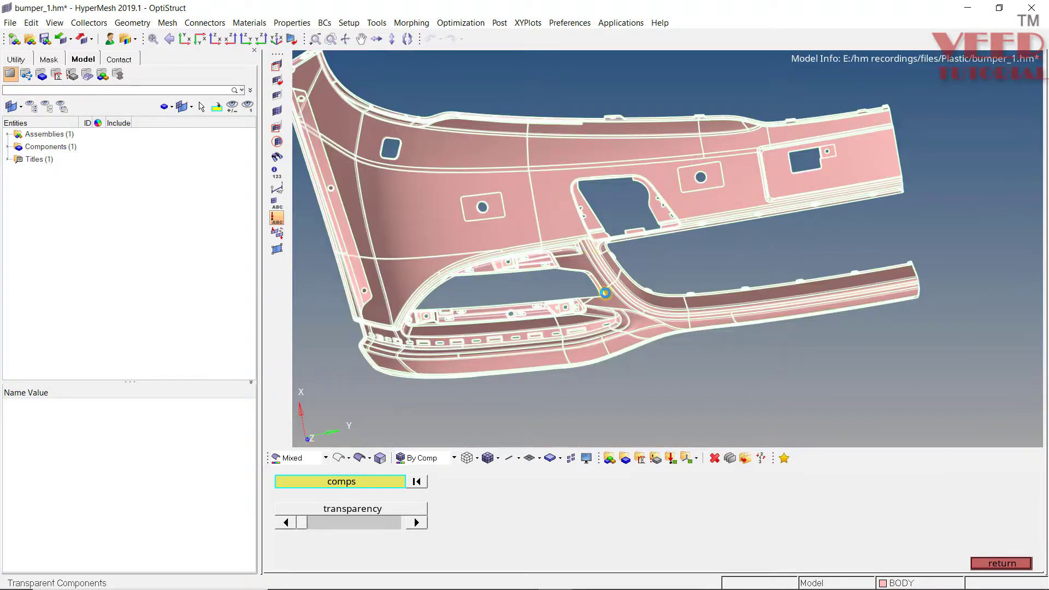
{"action": "left_click_drag", "start_coordinate": [606, 293], "coordinate": [603, 320], "text": "ctrl"}
{"action": "left_click", "coordinate": [417, 526]}
{"action": "left_click", "coordinate": [416, 527]}
{"action": "left_click", "coordinate": [416, 526]}
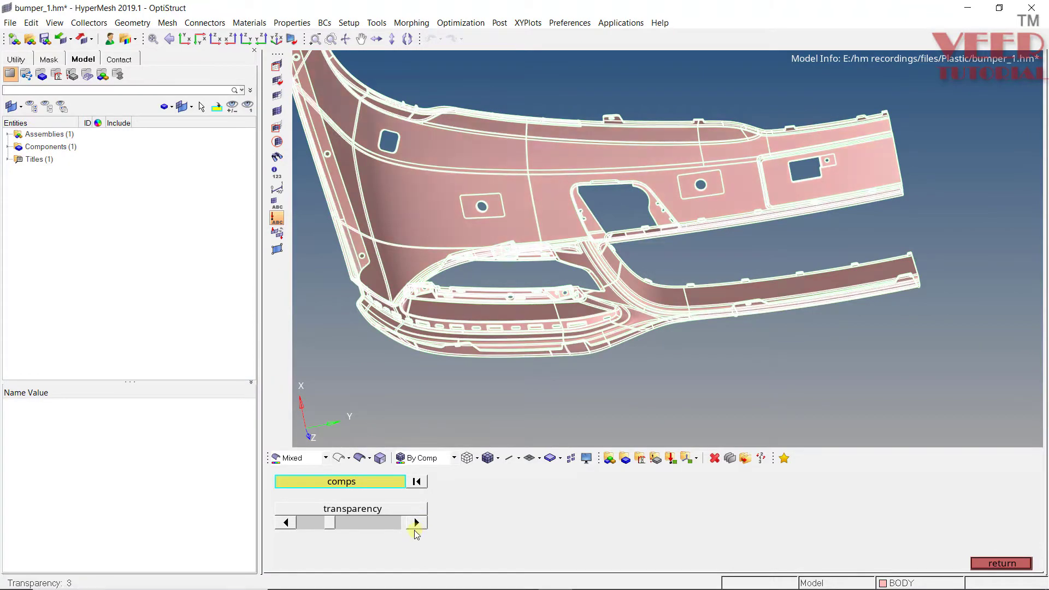
{"action": "left_click", "coordinate": [992, 564]}
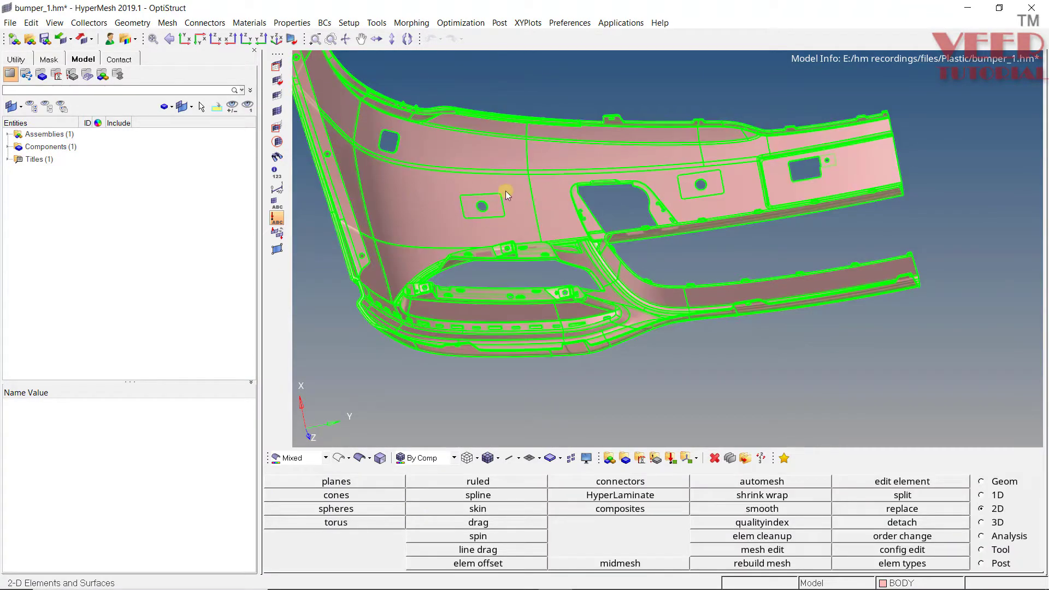
- Examine the bumper's brackets, flanges and the surface patches beside the square cutout close up
{"action": "left_click_drag", "start_coordinate": [537, 160], "coordinate": [471, 307], "text": "ctrl"}
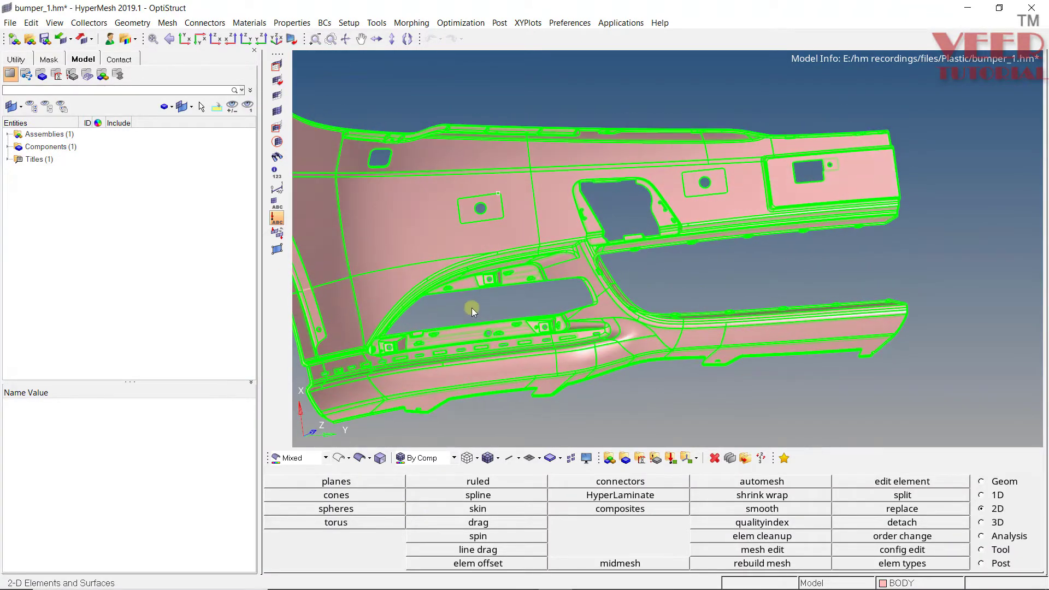
{"action": "scroll", "coordinate": [519, 270], "scroll_direction": "up", "scroll_amount": 8, "text": "ctrl"}
{"action": "left_click_drag", "start_coordinate": [485, 191], "coordinate": [616, 250], "text": "ctrl"}
{"action": "scroll", "coordinate": [552, 264], "scroll_direction": "down", "scroll_amount": 5, "text": "ctrl"}
{"action": "left_click_drag", "start_coordinate": [552, 263], "coordinate": [441, 266], "text": "ctrl"}
{"action": "scroll", "coordinate": [442, 266], "scroll_direction": "up", "scroll_amount": 6, "text": "ctrl"}
{"action": "left_click", "coordinate": [379, 290], "text": "ctrl"}
{"action": "mouse_move", "coordinate": [415, 333]}
{"action": "left_mouse_down", "text": "ctrl"}
{"action": "mouse_move", "coordinate": [374, 263]}
{"action": "mouse_move", "coordinate": [346, 301]}
{"action": "left_mouse_up", "text": "ctrl"}
{"action": "scroll", "coordinate": [346, 301], "scroll_direction": "down", "scroll_amount": 4, "text": "ctrl"}
{"action": "left_click_drag", "start_coordinate": [545, 268], "coordinate": [392, 130], "text": "ctrl"}
{"action": "scroll", "coordinate": [601, 186], "scroll_direction": "up", "scroll_amount": 3}
{"action": "left_click_drag", "start_coordinate": [601, 254], "coordinate": [573, 271], "text": "ctrl"}
{"action": "scroll", "coordinate": [472, 287], "scroll_direction": "up", "scroll_amount": 3}
{"action": "mouse_move", "coordinate": [497, 238]}
{"action": "left_mouse_down", "text": "ctrl"}
{"action": "mouse_move", "coordinate": [459, 314]}
{"action": "mouse_move", "coordinate": [466, 232]}
{"action": "mouse_move", "coordinate": [478, 235]}
{"action": "left_mouse_up", "text": "ctrl"}
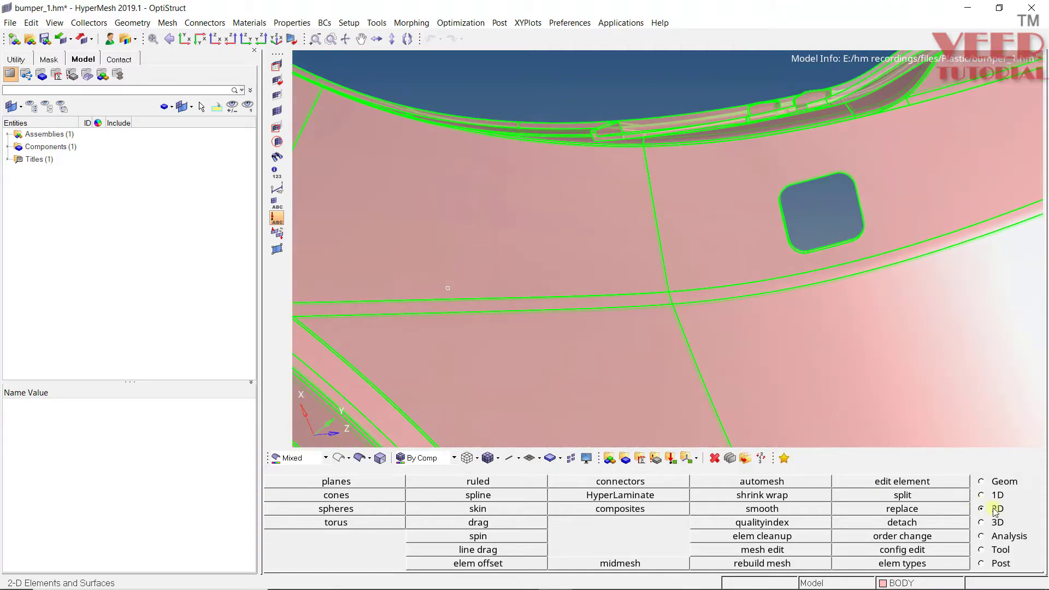
- Start automesh with surfaces as the entity type
{"action": "left_click", "coordinate": [750, 483]}
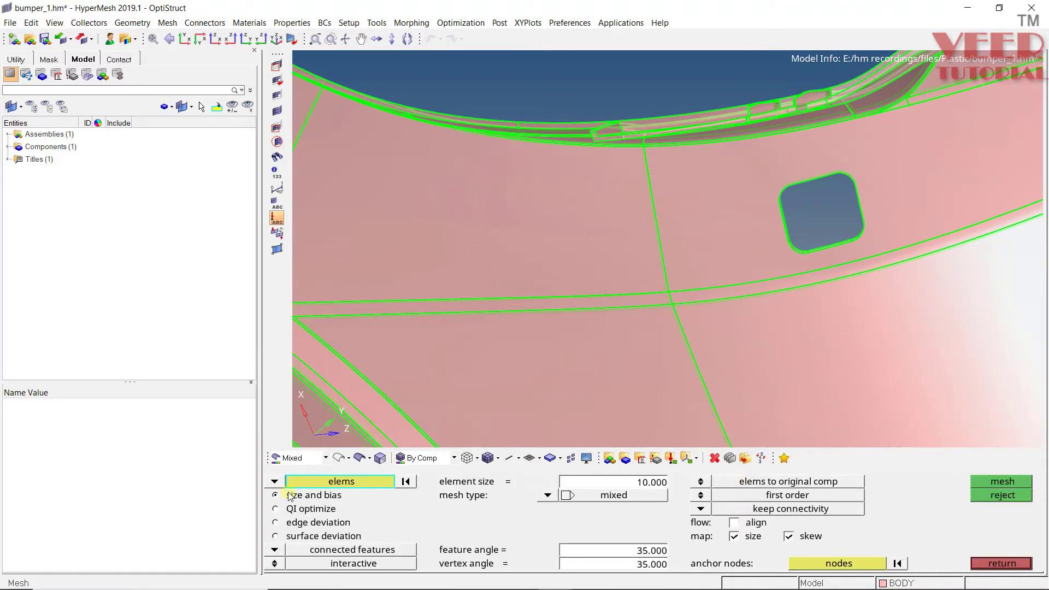
{"action": "left_click", "coordinate": [274, 482]}
{"action": "left_click", "coordinate": [315, 510]}
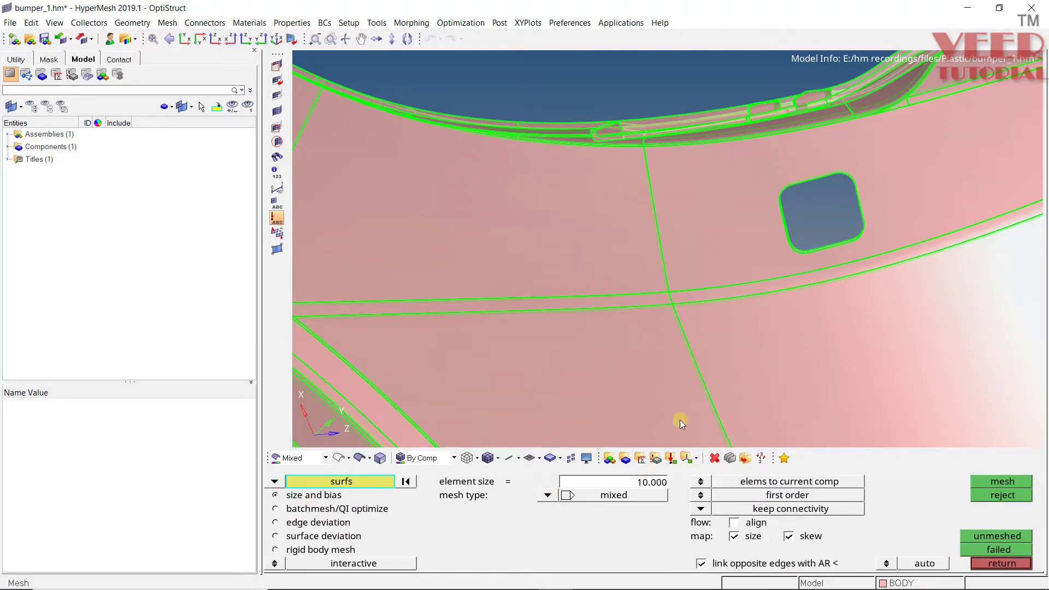
- Create a new component named SHELL to hold the mesh
{"action": "right_click", "coordinate": [54, 153]}
{"action": "left_click", "coordinate": [75, 159]}
{"action": "type", "text": "SHELL"}
{"action": "key", "text": "Return"}
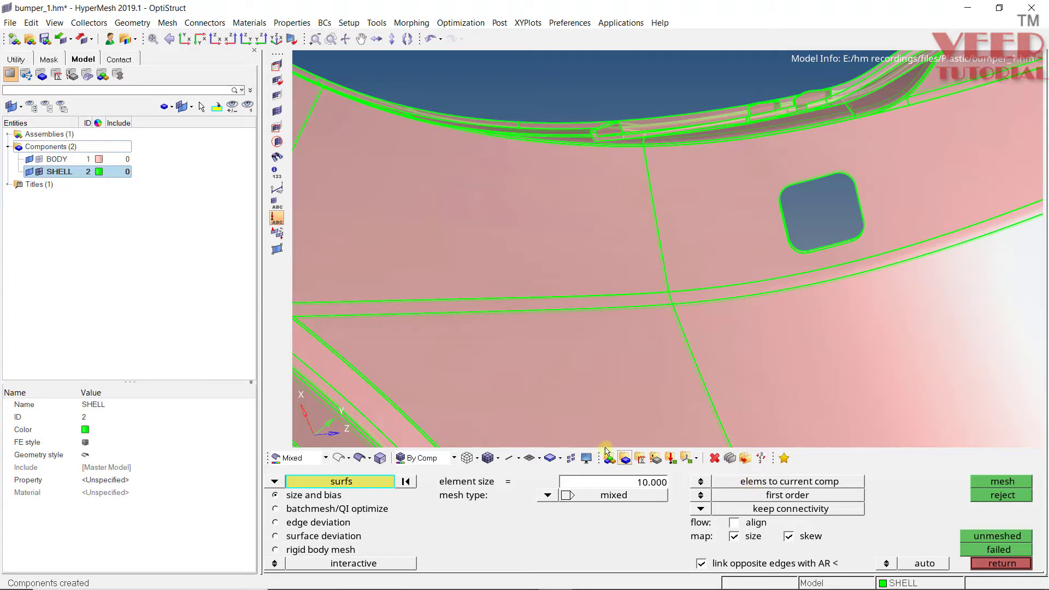
- Mesh the surface patch beside the square cutout with mixed elements of size 10 and accept the mesh
{"action": "left_click", "coordinate": [458, 270]}
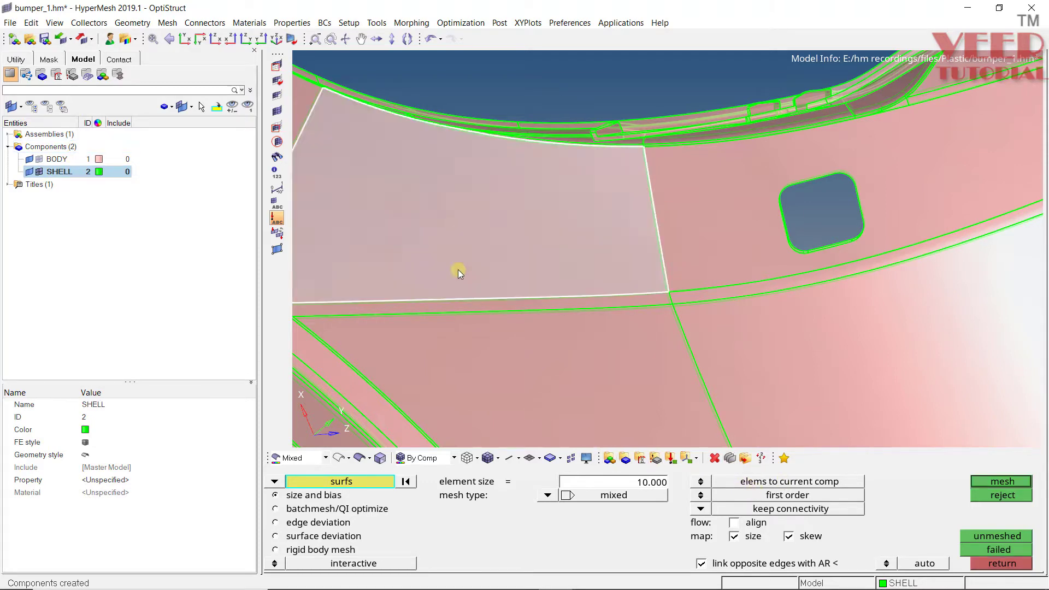
{"action": "middle_click", "coordinate": [524, 243]}
{"action": "left_click_drag", "start_coordinate": [469, 244], "coordinate": [471, 170], "text": "ctrl"}
{"action": "scroll", "coordinate": [494, 159], "scroll_direction": "up", "scroll_amount": 3, "text": "ctrl"}
{"action": "scroll", "coordinate": [522, 172], "scroll_direction": "up", "scroll_amount": 3}
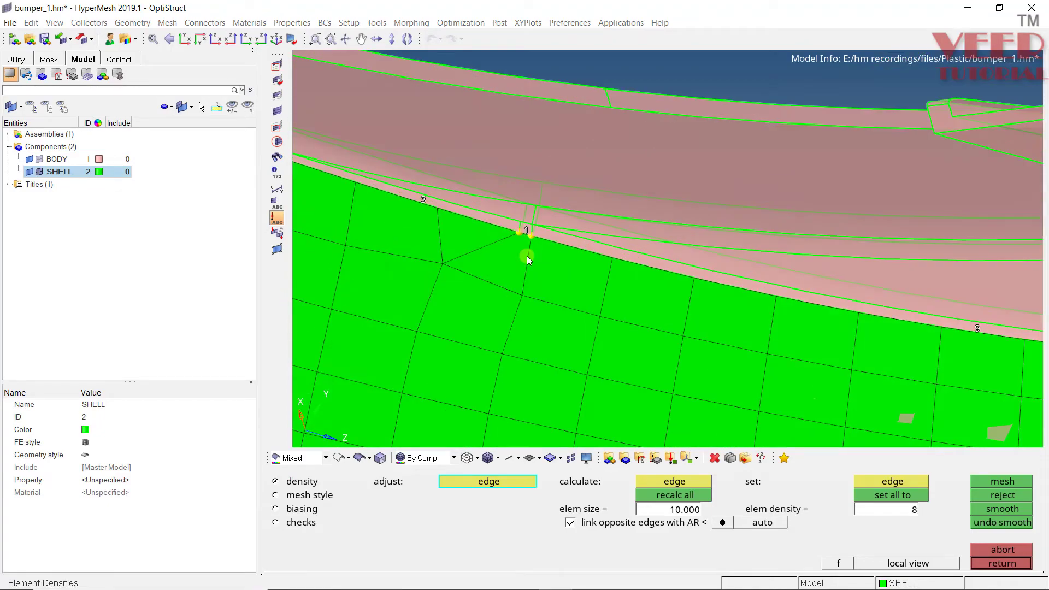
{"action": "scroll", "coordinate": [506, 342], "scroll_direction": "down", "scroll_amount": 5}
{"action": "scroll", "coordinate": [496, 209], "scroll_direction": "up", "scroll_amount": 3}
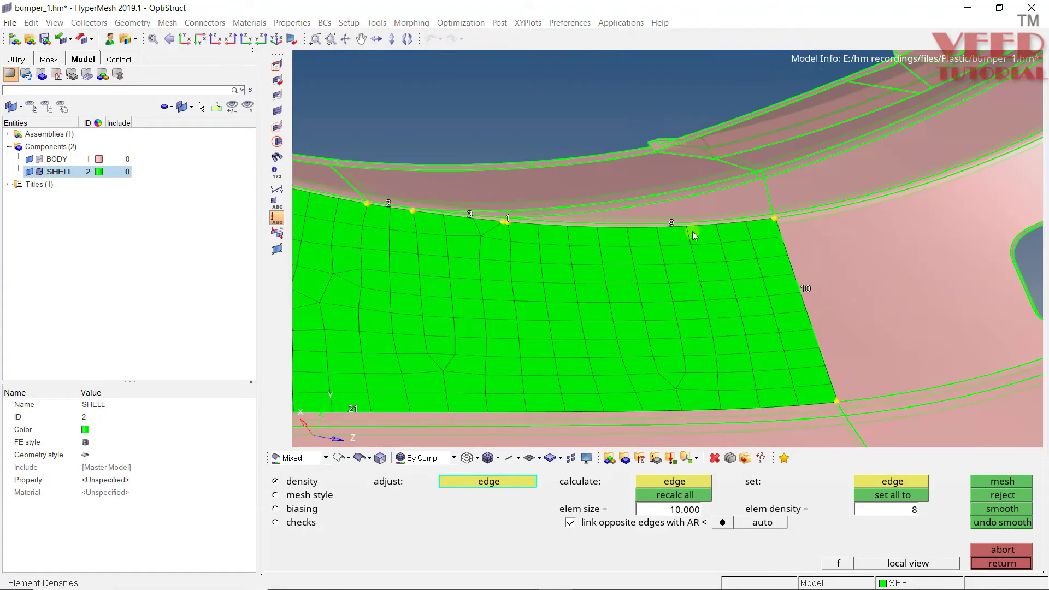
{"action": "scroll", "coordinate": [693, 231], "scroll_direction": "down", "scroll_amount": 2}
{"action": "left_click", "coordinate": [1004, 564]}
- Remesh all elements of the meshed patch by element selection, with size 10 and mixed type, and accept the result
{"action": "left_click_drag", "start_coordinate": [451, 278], "coordinate": [339, 417], "text": "ctrl"}
{"action": "left_click", "coordinate": [274, 481]}
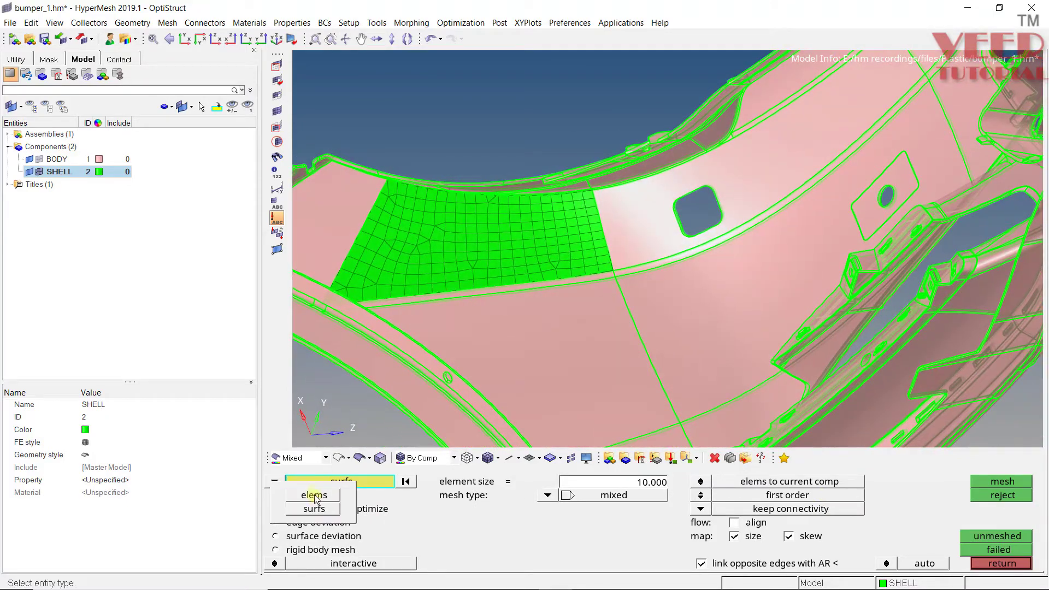
{"action": "left_click", "coordinate": [316, 495]}
{"action": "left_click", "coordinate": [470, 238]}
{"action": "left_click", "coordinate": [349, 482]}
{"action": "left_click", "coordinate": [700, 537]}
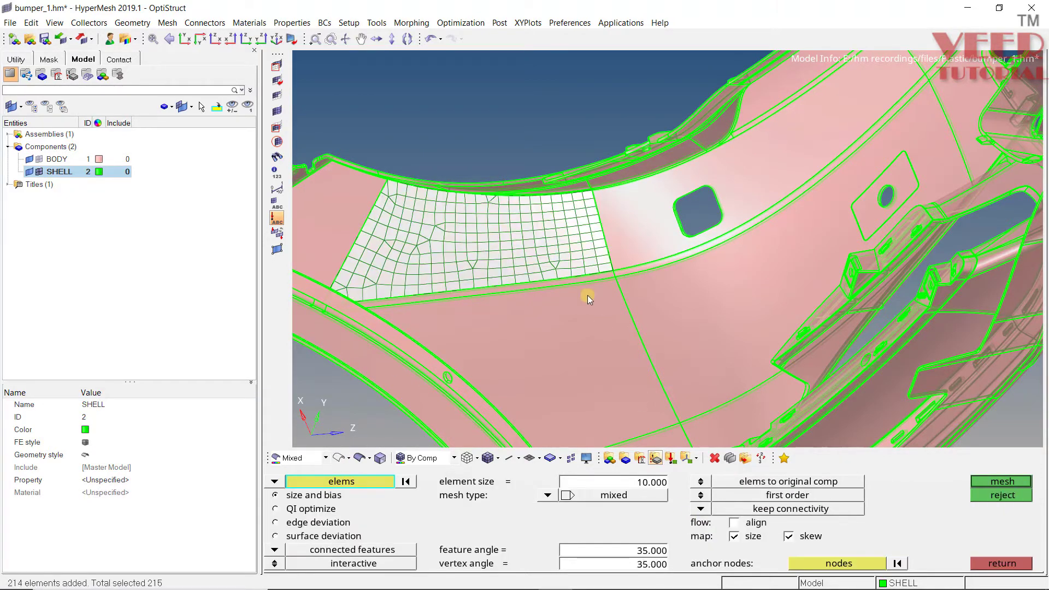
{"action": "scroll", "coordinate": [462, 211], "scroll_direction": "up", "scroll_amount": 2}
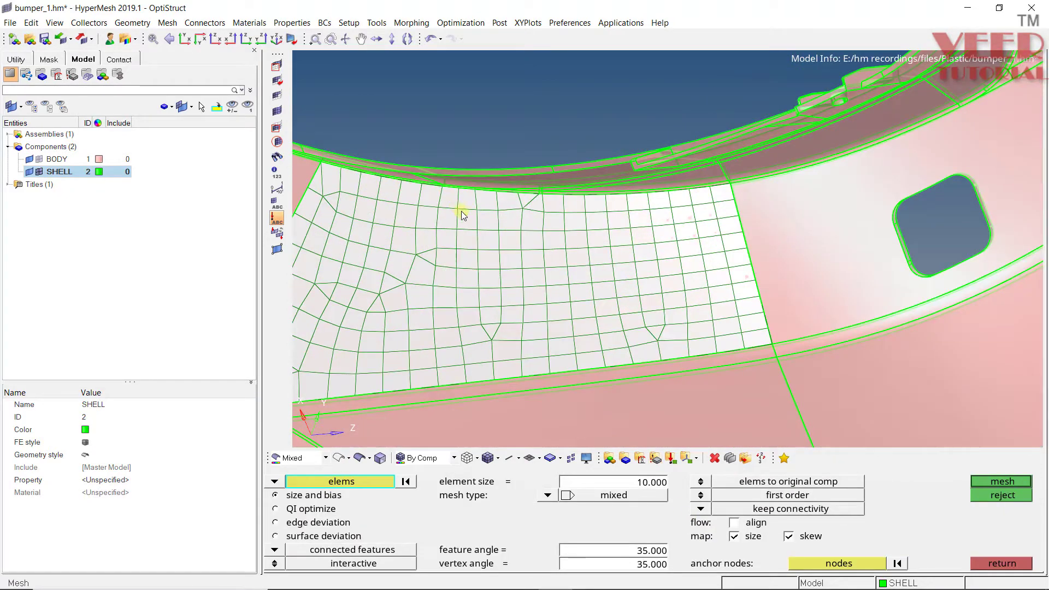
{"action": "middle_click", "coordinate": [560, 245]}
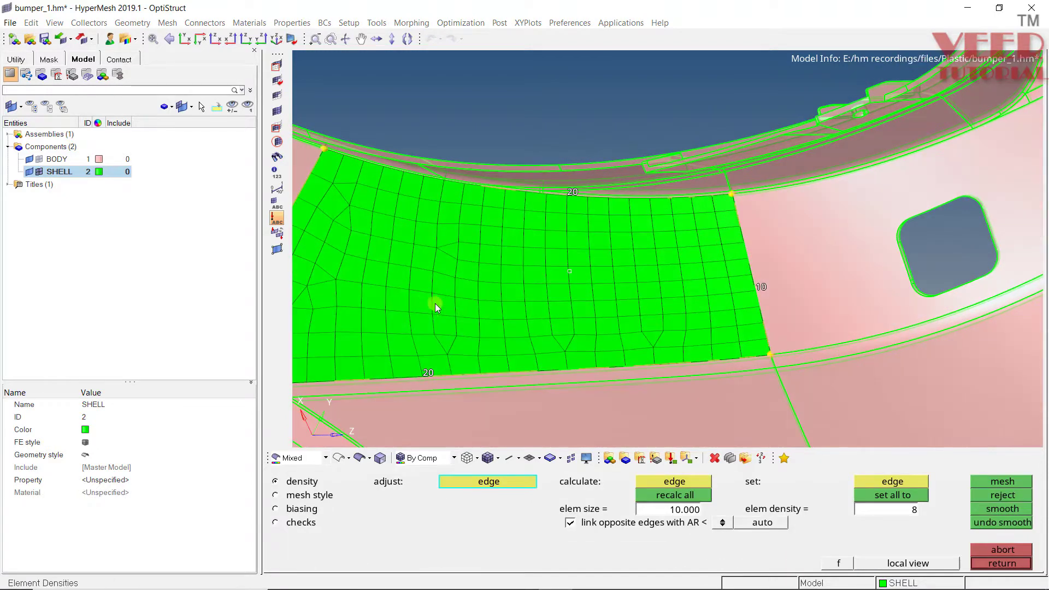
{"action": "left_click", "coordinate": [996, 565]}
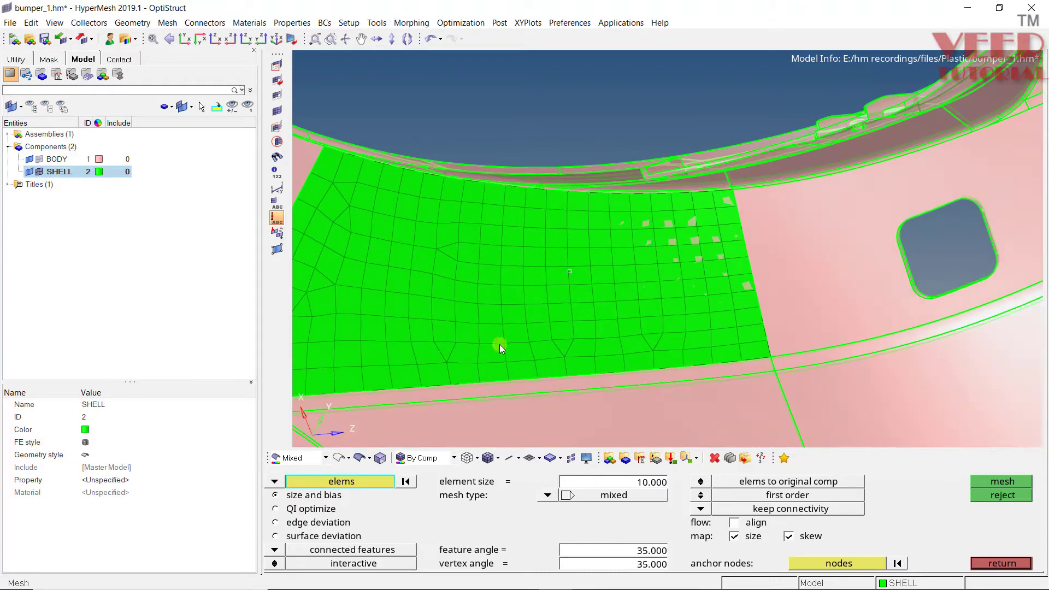
- Remesh only the regular block of elements on the cutout side of the patch at size 10 and accept it
{"action": "scroll", "coordinate": [457, 324], "scroll_direction": "up", "scroll_amount": 2}
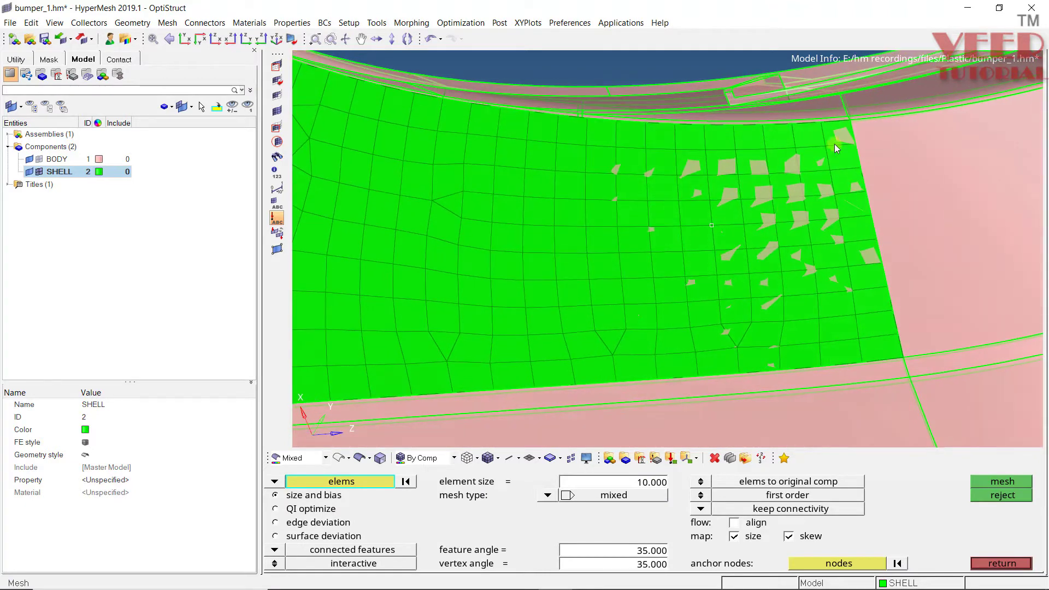
{"action": "scroll", "coordinate": [834, 144], "scroll_direction": "down", "scroll_amount": 2}
{"action": "left_click_drag", "start_coordinate": [879, 93], "coordinate": [509, 327], "text": "shift"}
{"action": "left_click_drag", "start_coordinate": [539, 173], "coordinate": [494, 281], "text": "shift"}
{"action": "middle_click", "coordinate": [598, 238]}
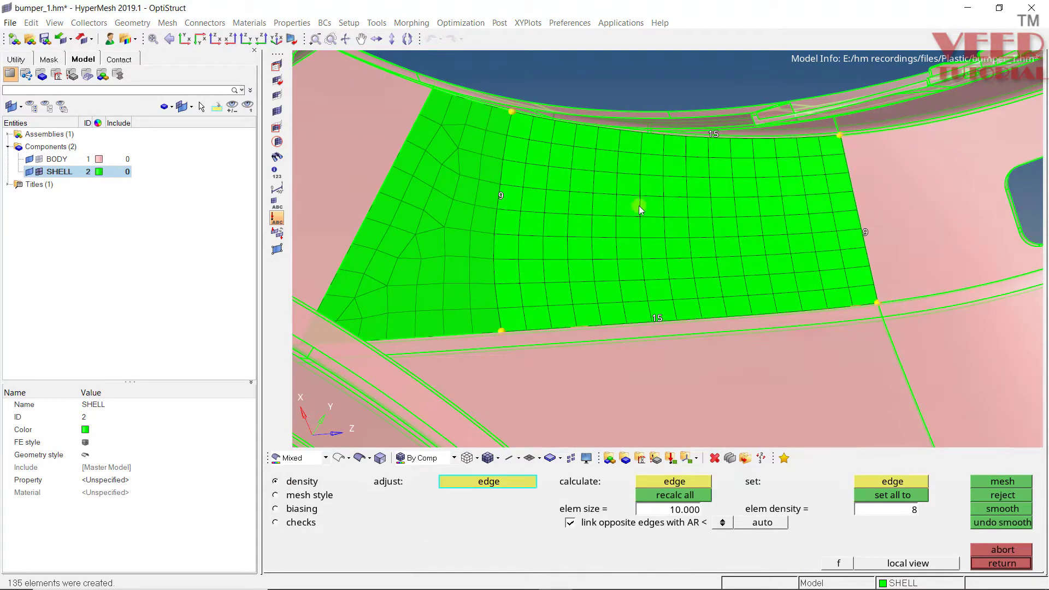
{"action": "scroll", "coordinate": [641, 208], "scroll_direction": "up", "scroll_amount": 1}
{"action": "left_click", "coordinate": [986, 564]}
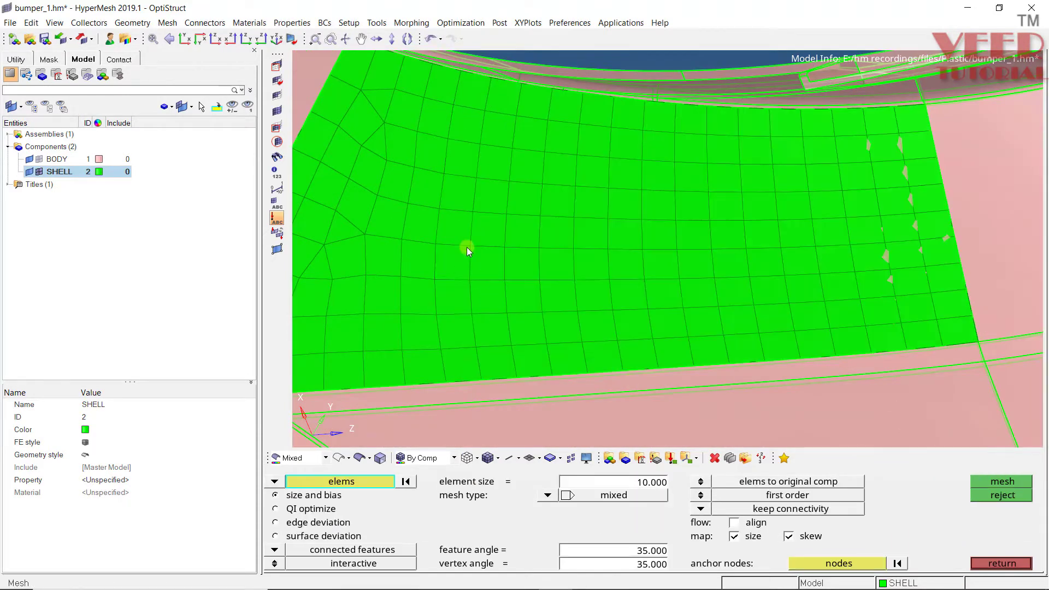
{"action": "scroll", "coordinate": [470, 246], "scroll_direction": "down", "scroll_amount": 3}
{"action": "scroll", "coordinate": [400, 246], "scroll_direction": "up", "scroll_amount": 2}
{"action": "left_click_drag", "start_coordinate": [354, 274], "coordinate": [403, 237], "text": "ctrl"}
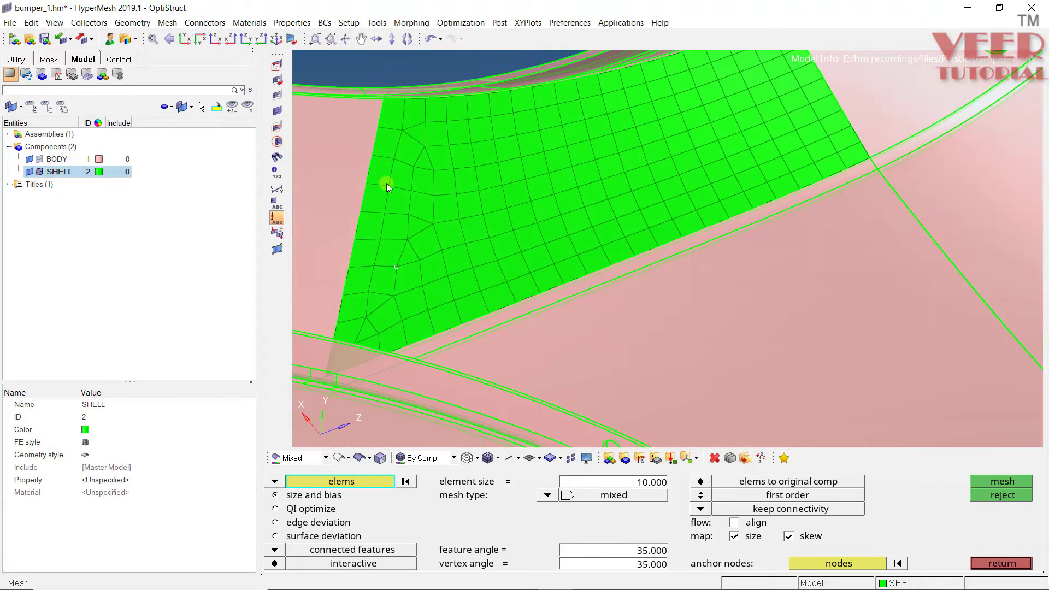
- Remesh the irregular strip of elements along the patch's slanted end away from the cutout at size 10 and accept it
{"action": "mouse_move", "coordinate": [383, 282]}
{"action": "left_mouse_down", "text": "ctrl"}
{"action": "mouse_move", "coordinate": [379, 293]}
{"action": "mouse_move", "coordinate": [403, 257]}
{"action": "mouse_move", "coordinate": [393, 120]}
{"action": "mouse_move", "coordinate": [475, 98]}
{"action": "mouse_move", "coordinate": [314, 434]}
{"action": "left_mouse_up", "text": "ctrl"}
{"action": "right_click_drag", "start_coordinate": [505, 101], "coordinate": [469, 180], "text": "shift"}
{"action": "left_click_drag", "start_coordinate": [501, 316], "coordinate": [477, 376], "text": "shift"}
{"action": "middle_click", "coordinate": [460, 325]}
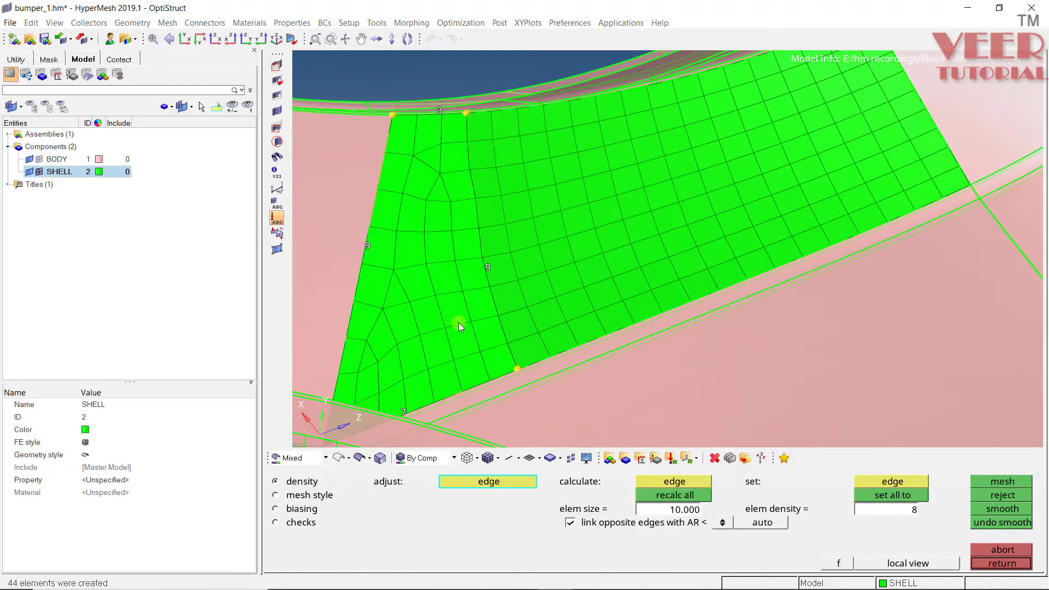
{"action": "left_click_drag", "start_coordinate": [459, 178], "coordinate": [437, 236], "text": "ctrl"}
{"action": "middle_click", "coordinate": [458, 192]}
- Remesh the block of elements in the upper corner of the slanted end at size 10 with mixed type and accept it
{"action": "scroll", "coordinate": [451, 198], "scroll_direction": "down", "scroll_amount": 1, "text": "ctrl"}
{"action": "mouse_move", "coordinate": [450, 197]}
{"action": "left_mouse_down", "text": "ctrl"}
{"action": "mouse_move", "coordinate": [463, 197]}
{"action": "mouse_move", "coordinate": [437, 160]}
{"action": "mouse_move", "coordinate": [529, 120]}
{"action": "mouse_move", "coordinate": [371, 295]}
{"action": "left_mouse_up", "text": "ctrl"}
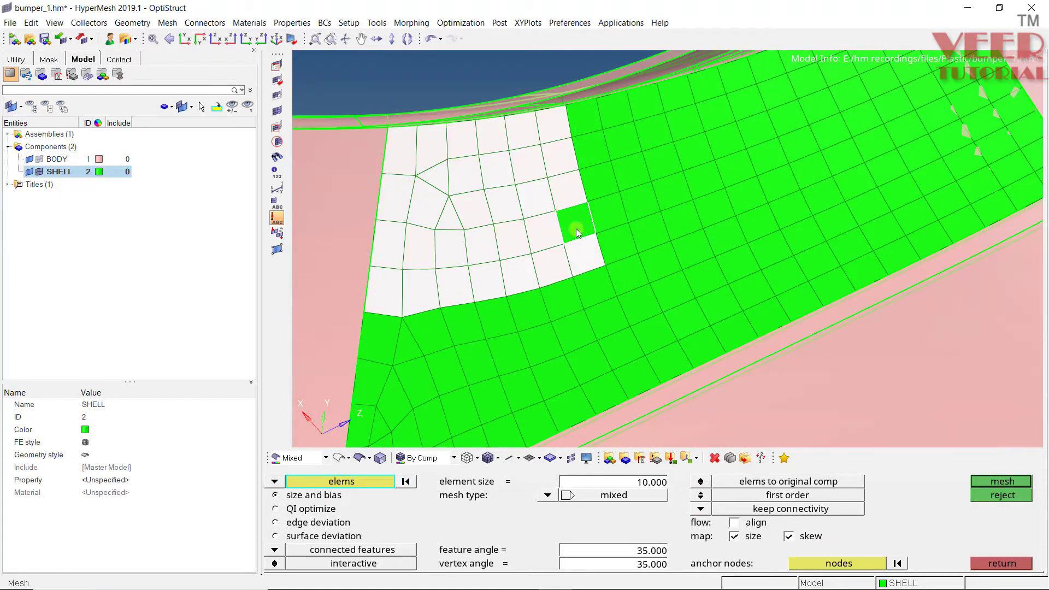
{"action": "middle_click", "coordinate": [419, 218]}
{"action": "middle_click", "coordinate": [462, 158]}
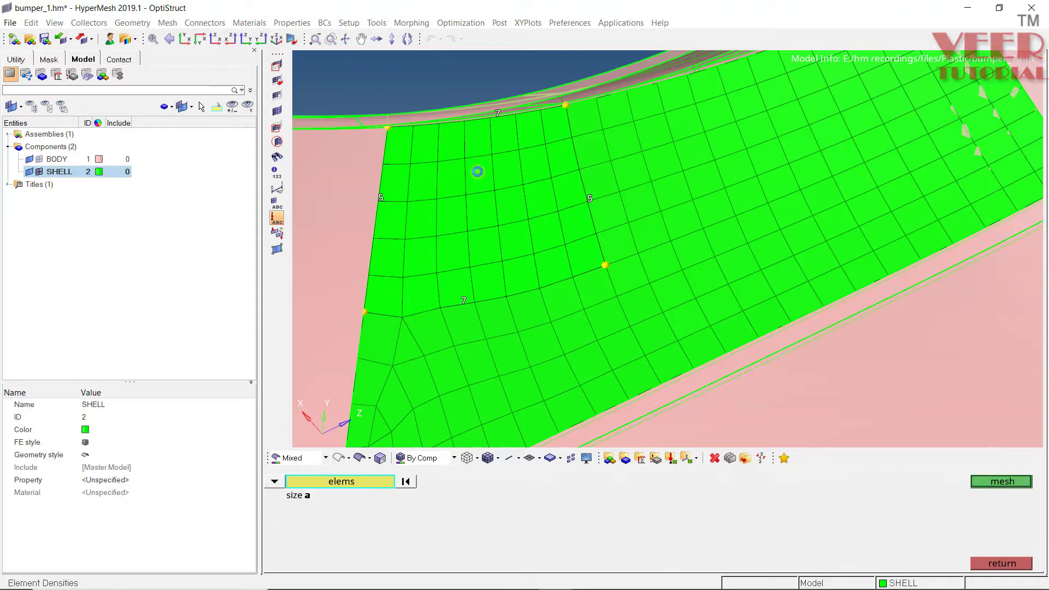
{"action": "left_click_drag", "start_coordinate": [474, 185], "coordinate": [553, 220], "text": "ctrl"}
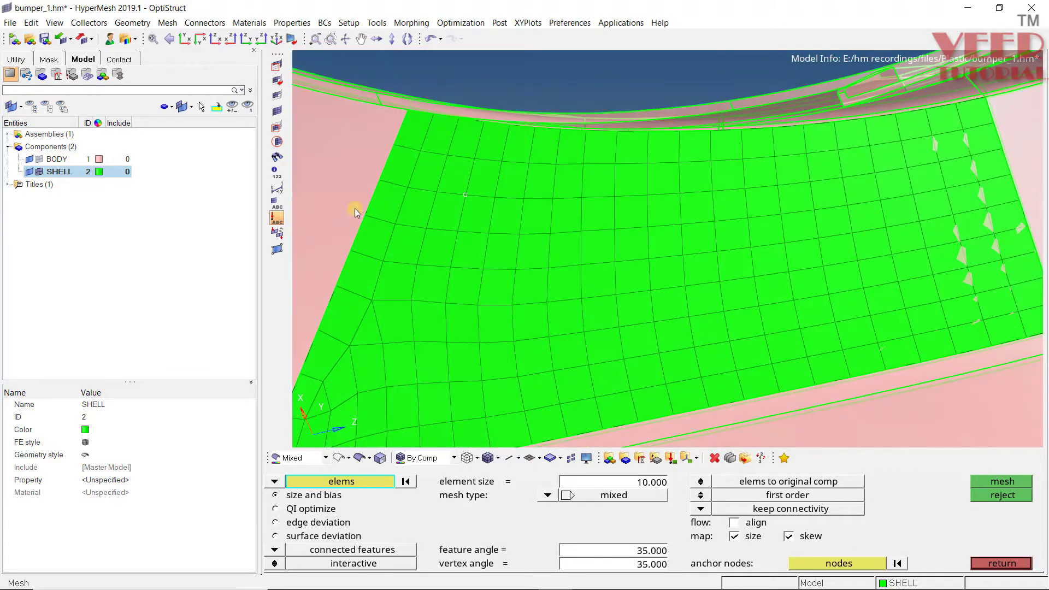
{"action": "scroll", "coordinate": [355, 208], "scroll_direction": "down", "scroll_amount": 3, "text": "ctrl"}
{"action": "scroll", "coordinate": [454, 279], "scroll_direction": "up", "scroll_amount": 2, "text": "ctrl"}
{"action": "scroll", "coordinate": [379, 112], "scroll_direction": "up", "scroll_amount": 3, "text": "ctrl"}
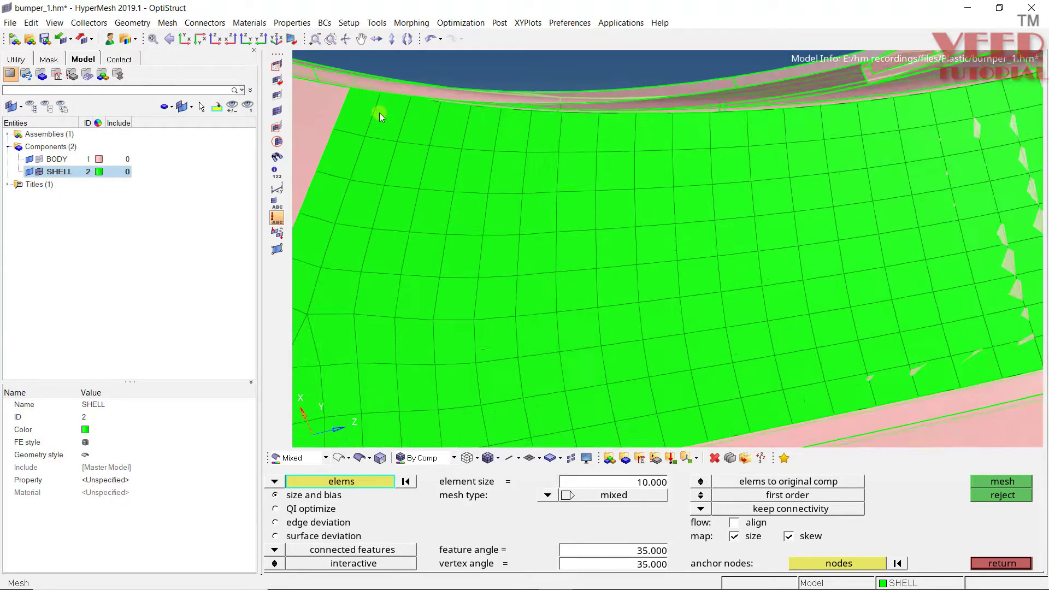
- Remesh the large regular block reaching to the cutout-side edge of the patch at size 10, smooth it and accept the mesh
{"action": "scroll", "coordinate": [416, 100], "scroll_direction": "down", "scroll_amount": 5}
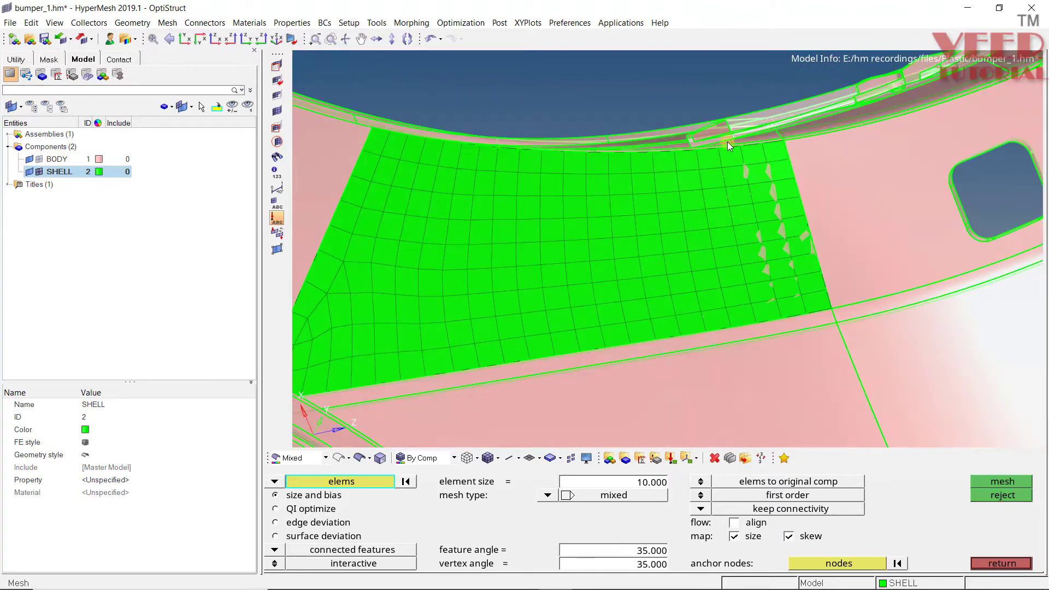
{"action": "mouse_move", "coordinate": [842, 93]}
{"action": "left_mouse_down", "text": "shift"}
{"action": "mouse_move", "coordinate": [631, 221]}
{"action": "mouse_move", "coordinate": [393, 345]}
{"action": "mouse_move", "coordinate": [389, 380]}
{"action": "left_mouse_up", "text": "shift"}
{"action": "left_click", "coordinate": [436, 273]}
{"action": "left_click_drag", "start_coordinate": [481, 204], "coordinate": [385, 377], "text": "shift"}
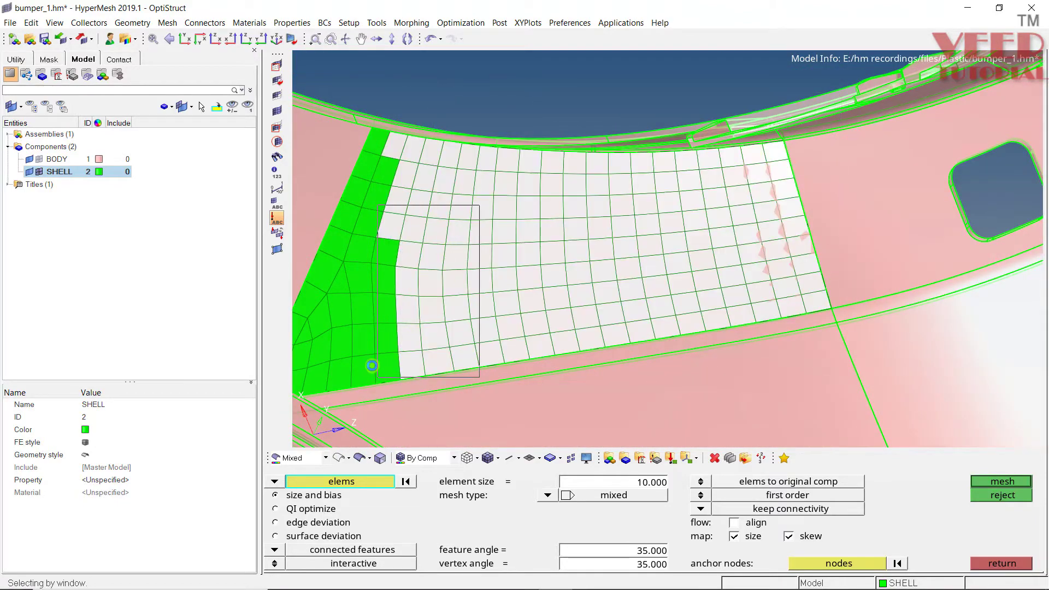
{"action": "left_click", "coordinate": [432, 306]}
{"action": "middle_click", "coordinate": [738, 261]}
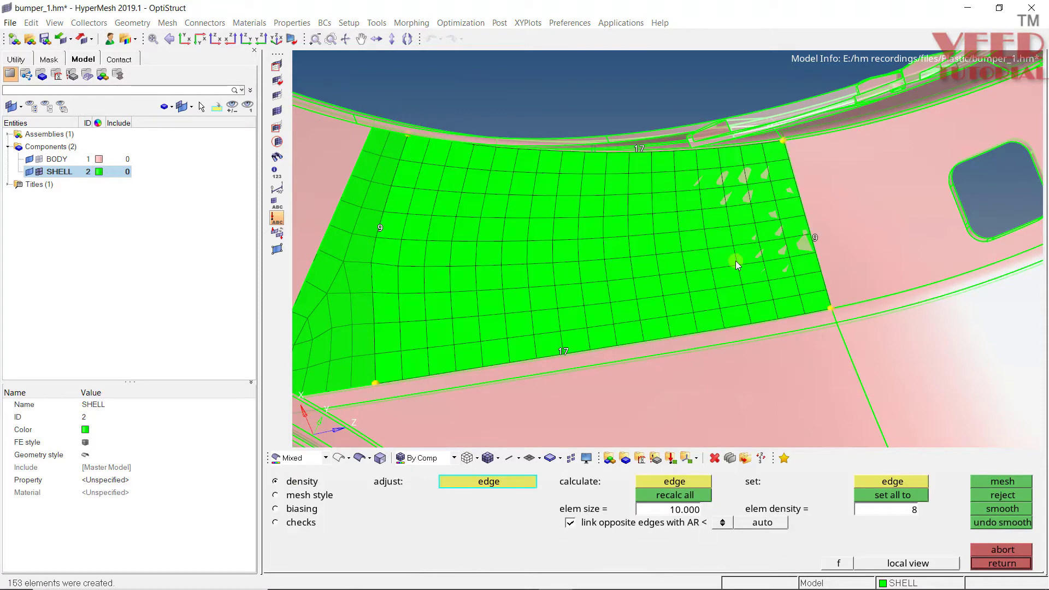
{"action": "left_click", "coordinate": [1004, 510]}
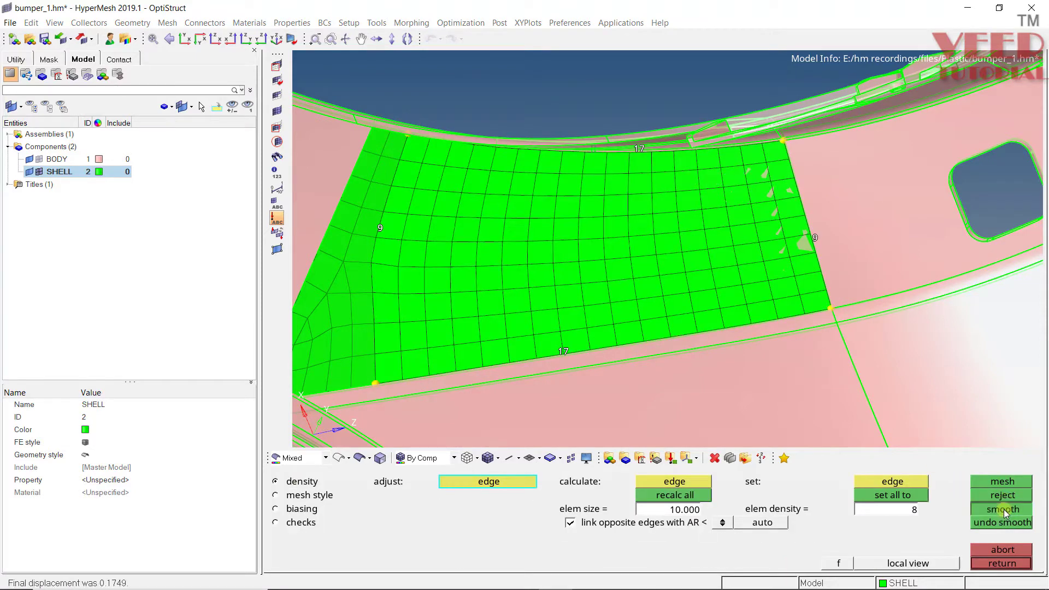
{"action": "left_click", "coordinate": [1018, 566]}
- Remesh the lower corner elements at the slanted end at size 10, reduce the slanted edge's element density and accept the mesh
{"action": "scroll", "coordinate": [406, 269], "scroll_direction": "up", "scroll_amount": 5}
{"action": "left_click_drag", "start_coordinate": [389, 199], "coordinate": [470, 180], "text": "ctrl"}
{"action": "left_click_drag", "start_coordinate": [624, 87], "coordinate": [344, 450], "text": "shift"}
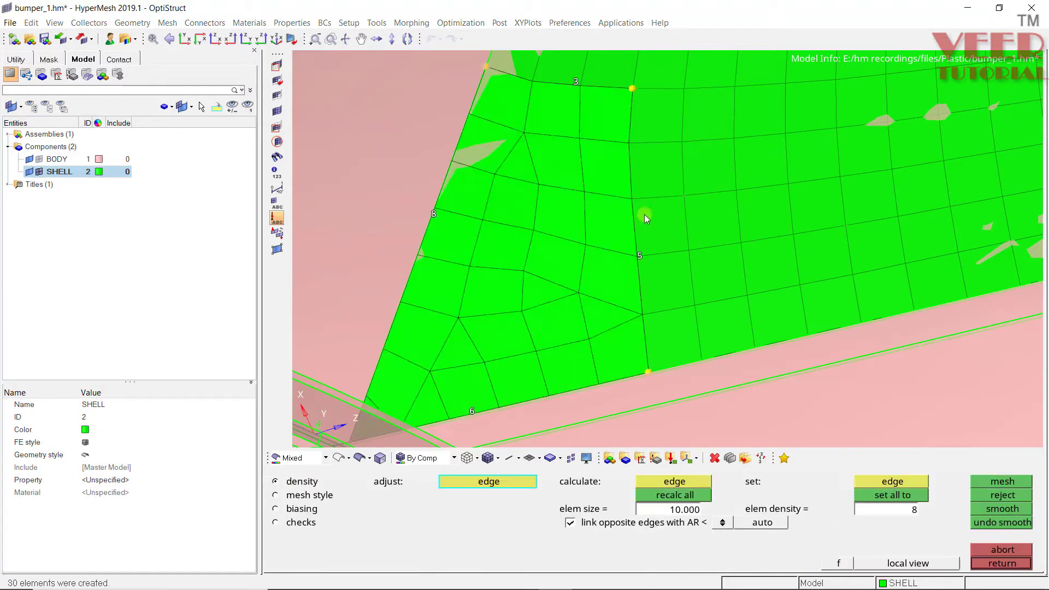
{"action": "right_click", "coordinate": [435, 214]}
{"action": "right_click", "coordinate": [435, 215]}
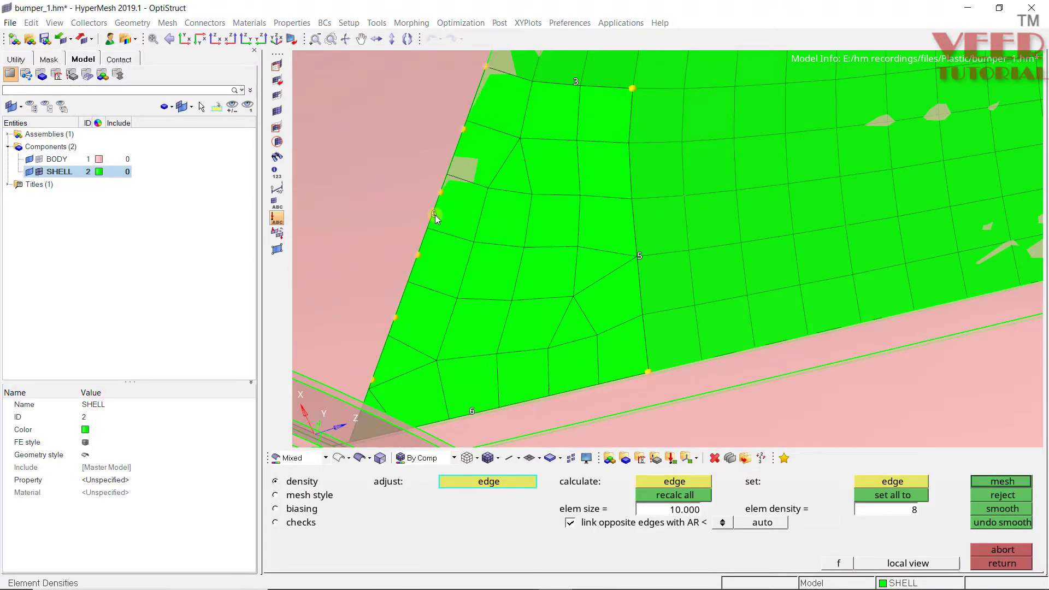
{"action": "middle_click", "coordinate": [435, 215]}
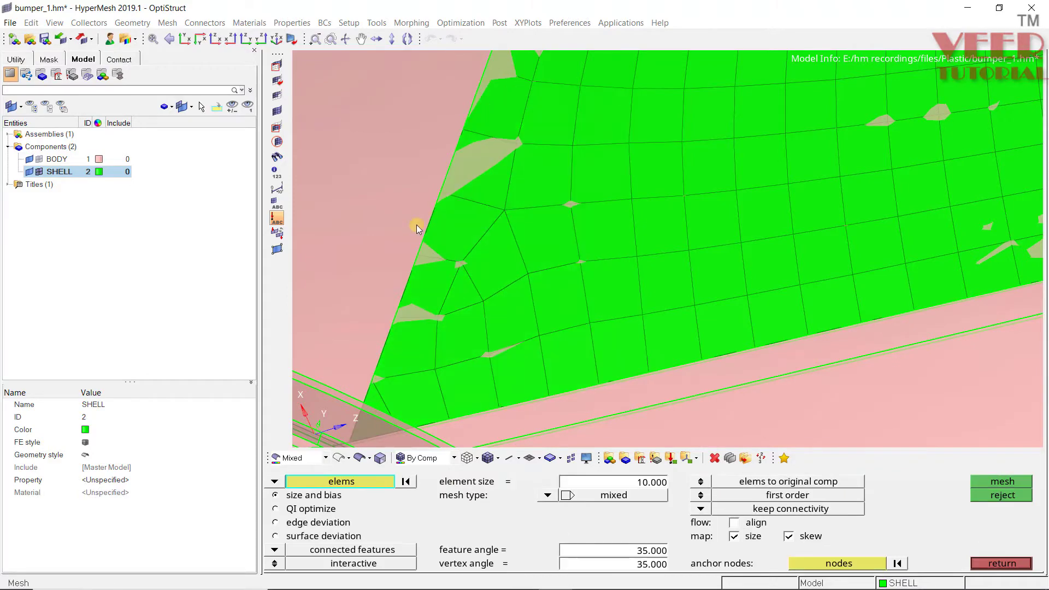
- Inspect the remeshed patch on the bumper and the neighbouring surface around the square cutout
{"action": "scroll", "coordinate": [396, 241], "scroll_direction": "down", "scroll_amount": 3, "text": "ctrl"}
{"action": "scroll", "coordinate": [488, 220], "scroll_direction": "down", "scroll_amount": 2}
{"action": "scroll", "coordinate": [457, 244], "scroll_direction": "up", "scroll_amount": 5}
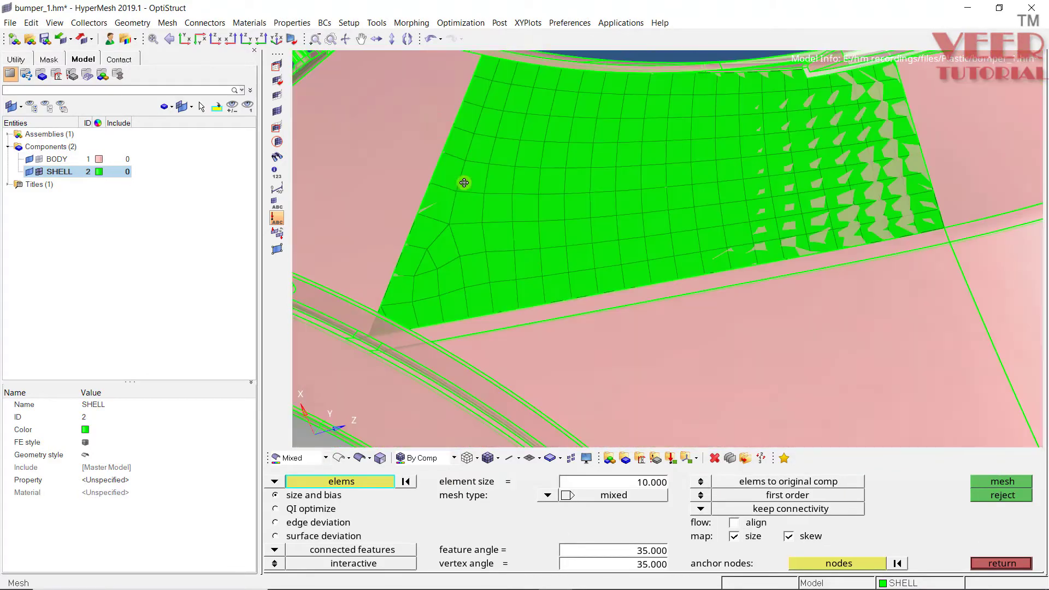
{"action": "scroll", "coordinate": [434, 240], "scroll_direction": "down", "scroll_amount": 3}
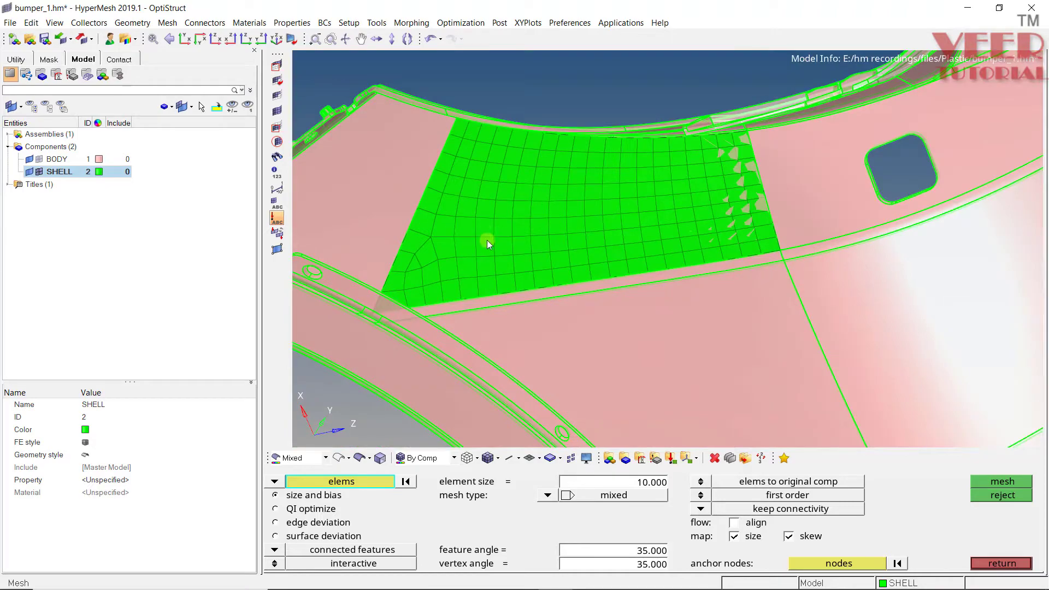
{"action": "scroll", "coordinate": [484, 219], "scroll_direction": "down", "scroll_amount": 1}
{"action": "scroll", "coordinate": [385, 221], "scroll_direction": "up", "scroll_amount": 1}
{"action": "scroll", "coordinate": [359, 224], "scroll_direction": "down", "scroll_amount": 3}
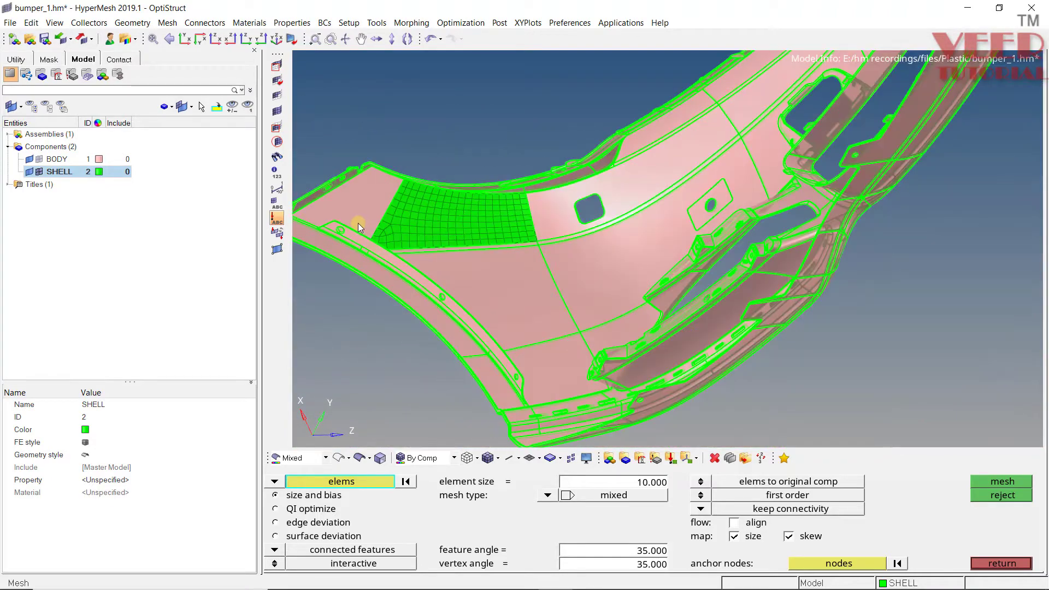
{"action": "scroll", "coordinate": [556, 235], "scroll_direction": "up", "scroll_amount": 3}
{"action": "left_click_drag", "start_coordinate": [600, 187], "coordinate": [673, 182], "text": "ctrl"}
{"action": "scroll", "coordinate": [429, 187], "scroll_direction": "up", "scroll_amount": 3}
{"action": "scroll", "coordinate": [377, 202], "scroll_direction": "down", "scroll_amount": 4}
{"action": "left_click_drag", "start_coordinate": [578, 202], "coordinate": [551, 171], "text": "ctrl"}
{"action": "scroll", "coordinate": [421, 253], "scroll_direction": "up", "scroll_amount": 3}
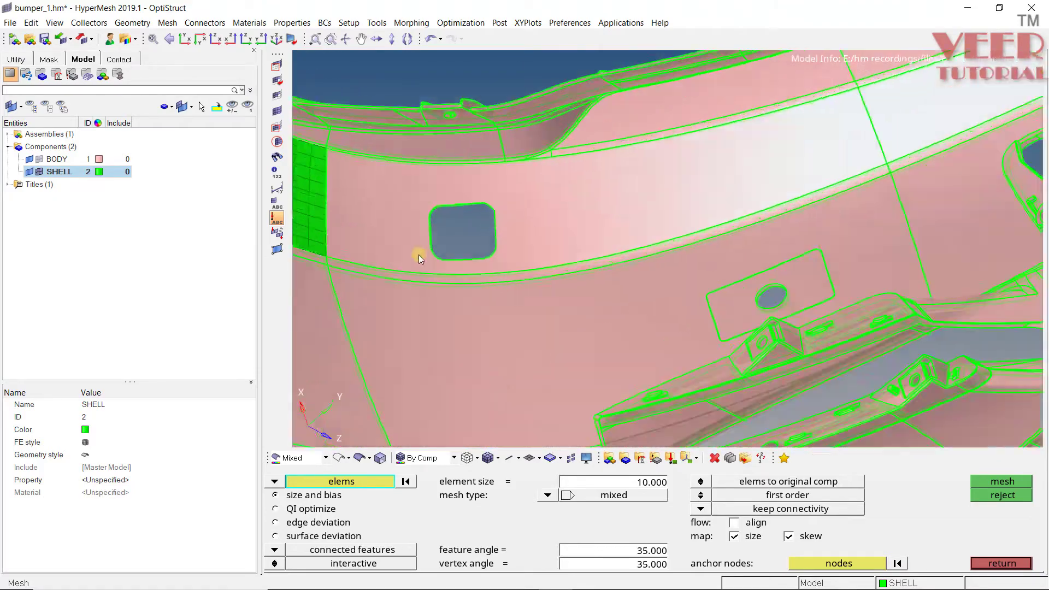
- Mesh the surface containing the square cutout by surface selection with mixed elements of size 10 and accept the mesh
{"action": "left_click", "coordinate": [274, 481]}
{"action": "left_click", "coordinate": [307, 446]}
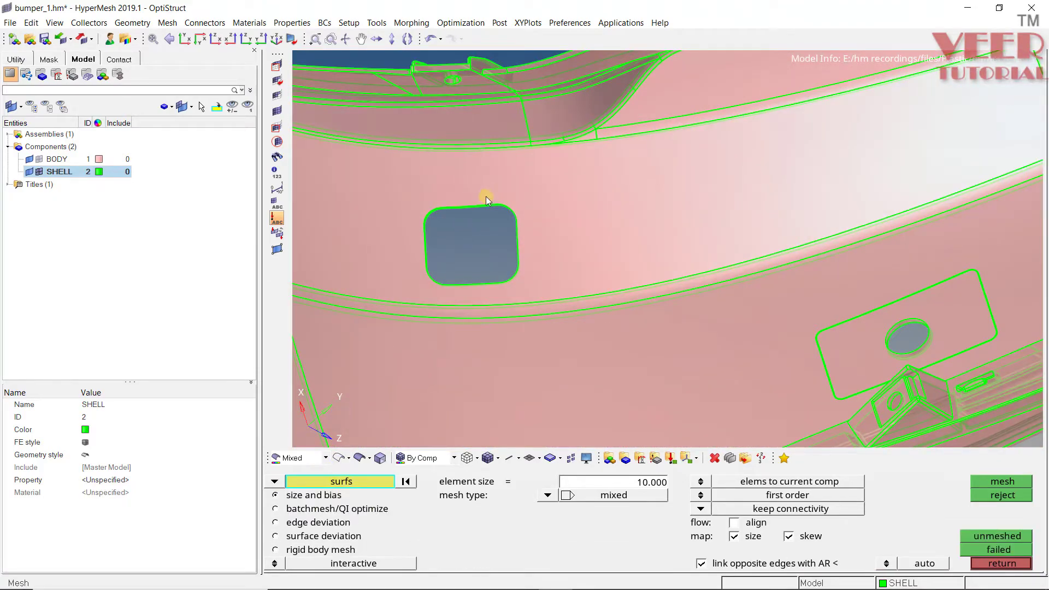
{"action": "scroll", "coordinate": [490, 198], "scroll_direction": "up", "scroll_amount": 3}
{"action": "left_click_drag", "start_coordinate": [490, 198], "coordinate": [498, 164], "text": "ctrl"}
{"action": "left_click", "coordinate": [497, 165]}
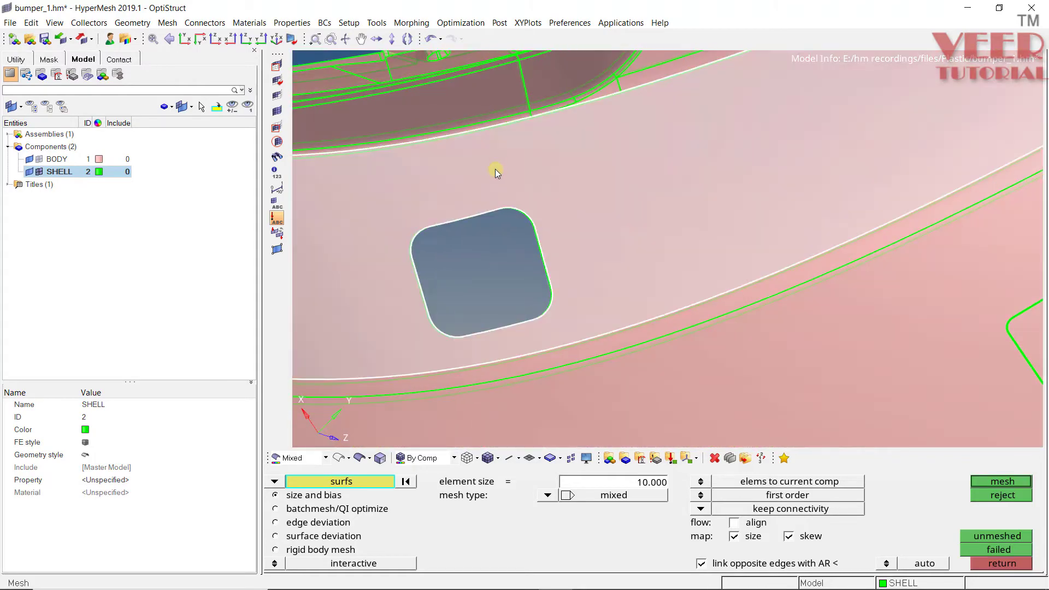
{"action": "middle_click", "coordinate": [495, 170]}
{"action": "scroll", "coordinate": [558, 221], "scroll_direction": "down", "scroll_amount": 1, "text": "ctrl"}
{"action": "scroll", "coordinate": [558, 221], "scroll_direction": "down", "scroll_amount": 2, "text": "ctrl"}
{"action": "left_click_drag", "start_coordinate": [621, 203], "coordinate": [585, 257], "text": "ctrl"}
{"action": "middle_click", "coordinate": [559, 206]}
{"action": "scroll", "coordinate": [438, 247], "scroll_direction": "down", "scroll_amount": 2, "text": "ctrl"}
- Remesh all elements of the surface around the square cutout by element selection at size 10, mixed type, and accept the result
{"action": "left_click", "coordinate": [275, 481]}
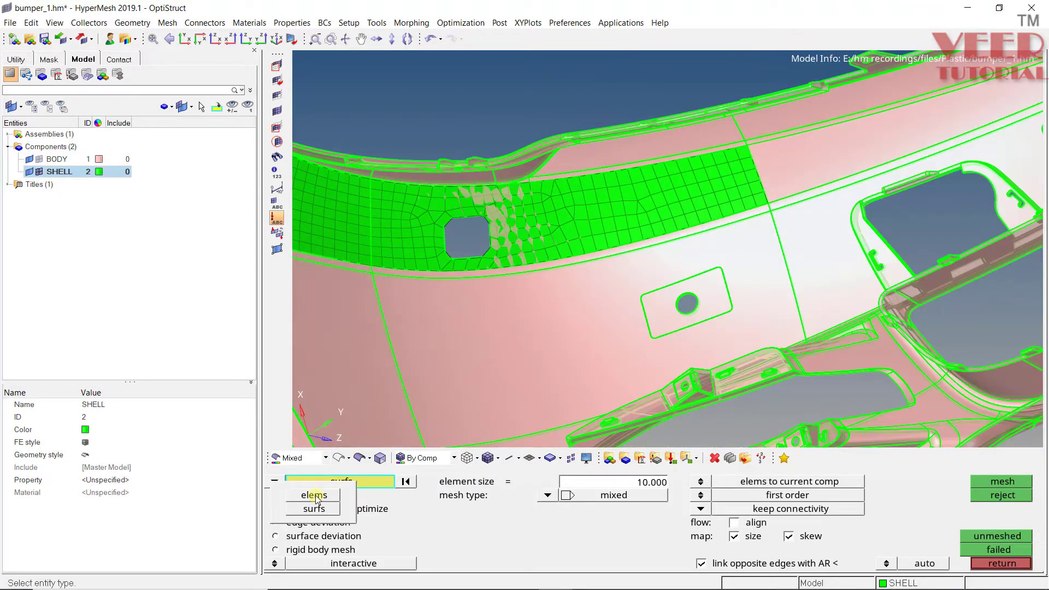
{"action": "left_click", "coordinate": [309, 495]}
{"action": "scroll", "coordinate": [520, 170], "scroll_direction": "up", "scroll_amount": 2, "text": "ctrl"}
{"action": "scroll", "coordinate": [652, 235], "scroll_direction": "down", "scroll_amount": 2, "text": "ctrl"}
{"action": "left_click_drag", "start_coordinate": [792, 139], "coordinate": [414, 312], "text": "shift"}
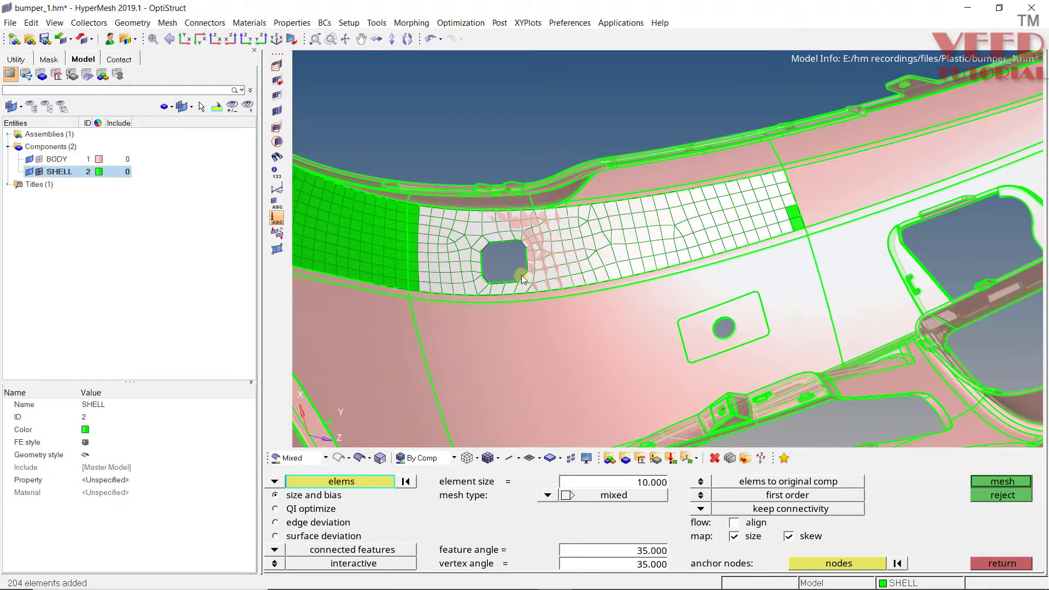
{"action": "scroll", "coordinate": [773, 219], "scroll_direction": "up", "scroll_amount": 3, "text": "ctrl"}
{"action": "left_click_drag", "start_coordinate": [790, 267], "coordinate": [843, 164], "text": "shift"}
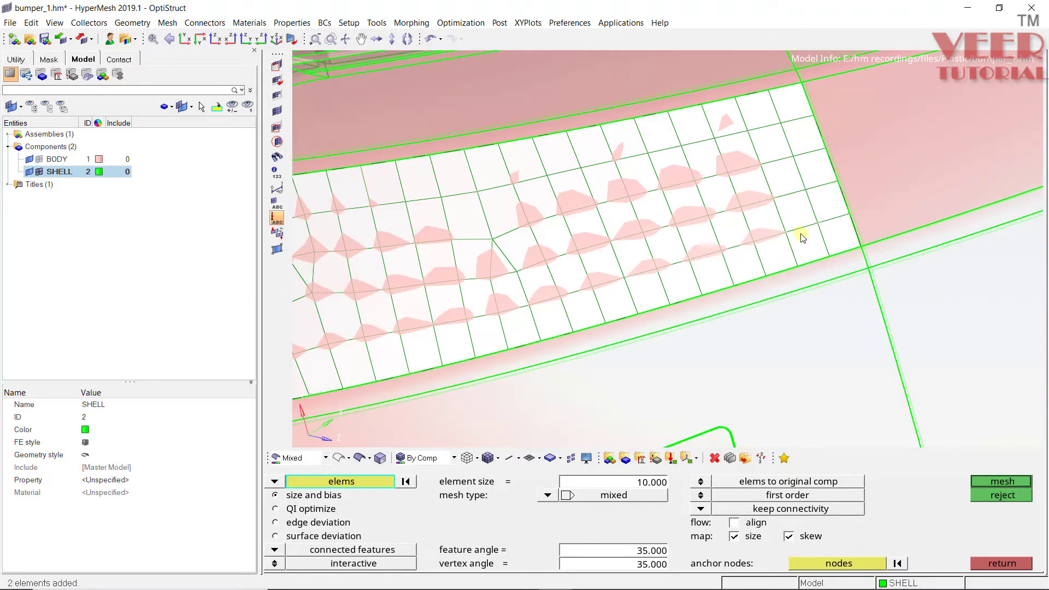
{"action": "scroll", "coordinate": [800, 234], "scroll_direction": "down", "scroll_amount": 2, "text": "ctrl"}
{"action": "middle_click", "coordinate": [487, 244]}
{"action": "scroll", "coordinate": [492, 243], "scroll_direction": "up", "scroll_amount": 2, "text": "ctrl"}
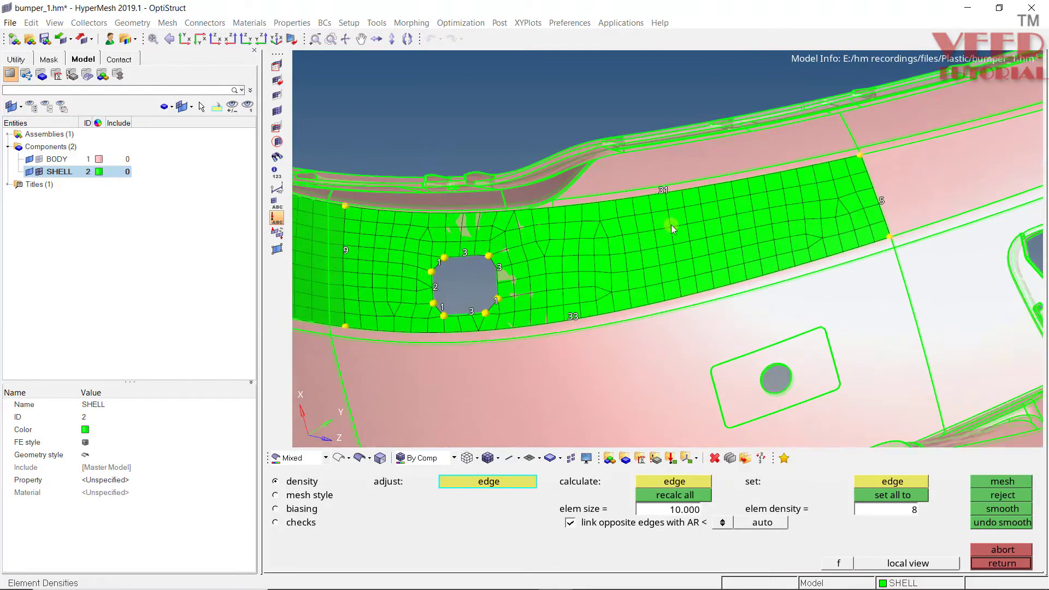
{"action": "middle_click", "coordinate": [671, 225]}
- Extract 3 parametric nodes along the first rounded corner line of the square cutout
{"action": "scroll", "coordinate": [416, 337], "scroll_direction": "up", "scroll_amount": 2, "text": "ctrl"}
{"action": "left_click_drag", "start_coordinate": [465, 327], "coordinate": [479, 311], "text": "ctrl"}
{"action": "scroll", "coordinate": [421, 221], "scroll_direction": "up", "scroll_amount": 5}
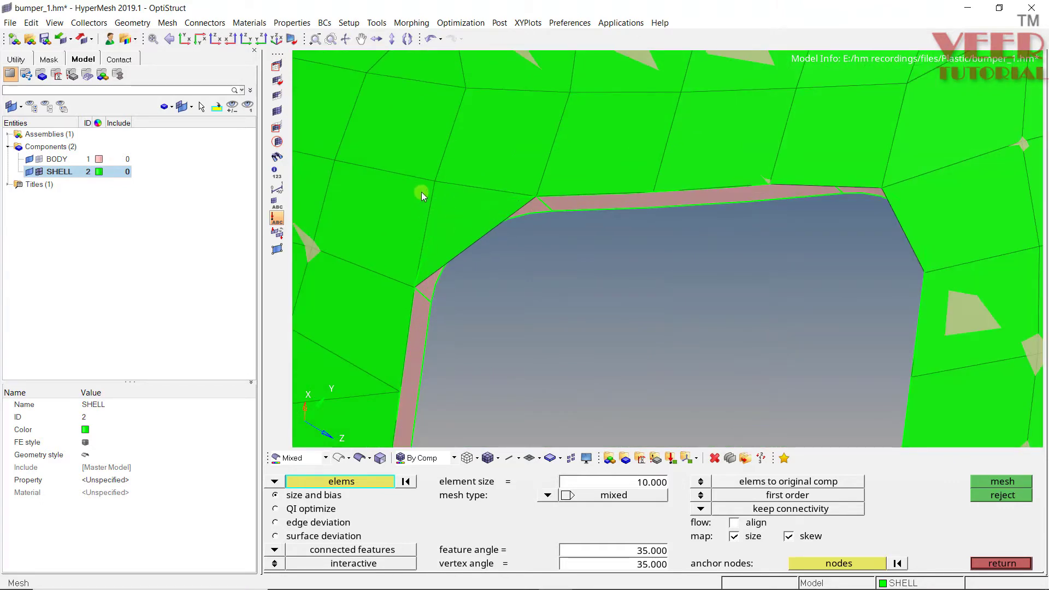
{"action": "key", "text": "F8"}
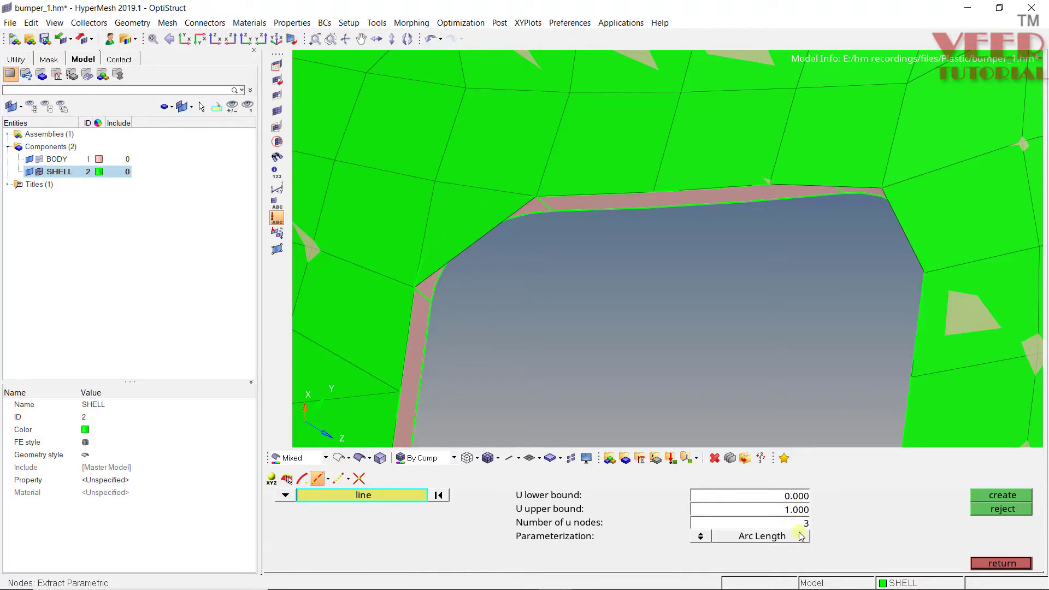
{"action": "left_click", "coordinate": [475, 211]}
{"action": "middle_click", "coordinate": [474, 212]}
{"action": "scroll", "coordinate": [432, 227], "scroll_direction": "down", "scroll_amount": 3}
{"action": "scroll", "coordinate": [690, 230], "scroll_direction": "up", "scroll_amount": 4}
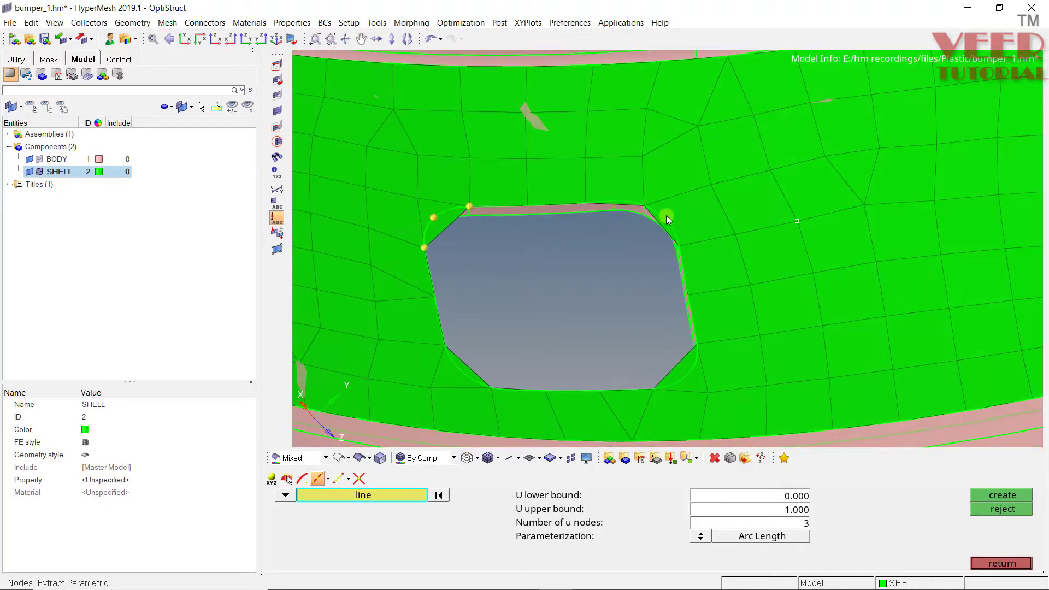
- Extract 3 parametric nodes on each of the remaining three rounded corner lines of the square cutout
{"action": "left_click", "coordinate": [666, 215]}
{"action": "middle_click", "coordinate": [637, 153]}
{"action": "scroll", "coordinate": [665, 290], "scroll_direction": "down", "scroll_amount": 3}
{"action": "scroll", "coordinate": [662, 303], "scroll_direction": "up", "scroll_amount": 4}
{"action": "left_click", "coordinate": [662, 305]}
{"action": "middle_click", "coordinate": [662, 305]}
{"action": "scroll", "coordinate": [695, 300], "scroll_direction": "down", "scroll_amount": 3}
{"action": "scroll", "coordinate": [481, 307], "scroll_direction": "up", "scroll_amount": 4}
{"action": "left_click", "coordinate": [484, 306]}
{"action": "middle_click", "coordinate": [484, 307]}
{"action": "scroll", "coordinate": [475, 304], "scroll_direction": "down", "scroll_amount": 3}
{"action": "scroll", "coordinate": [497, 181], "scroll_direction": "up", "scroll_amount": 4}
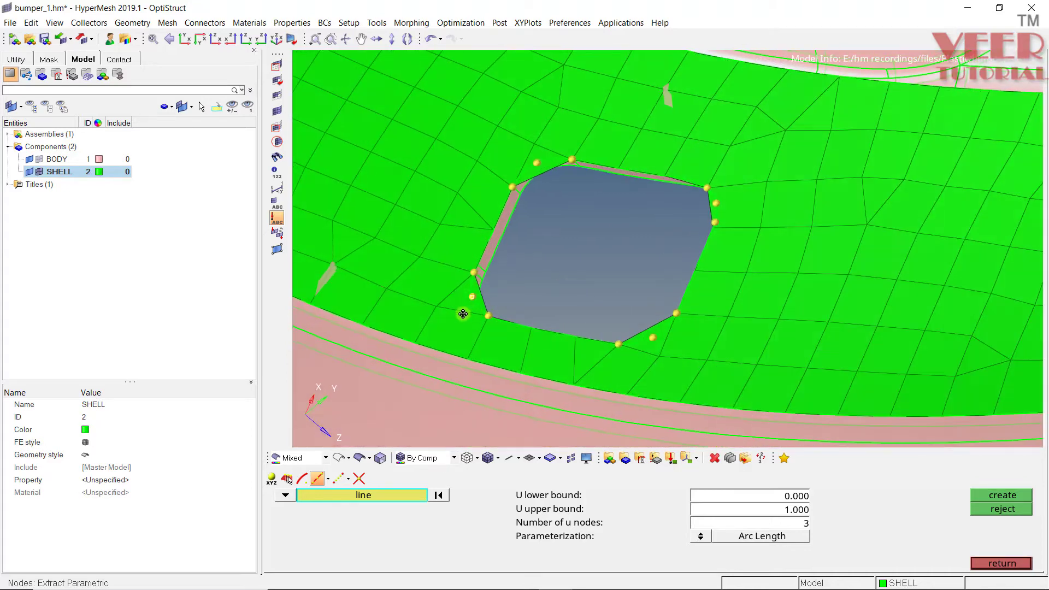
{"action": "key", "text": "F3"}
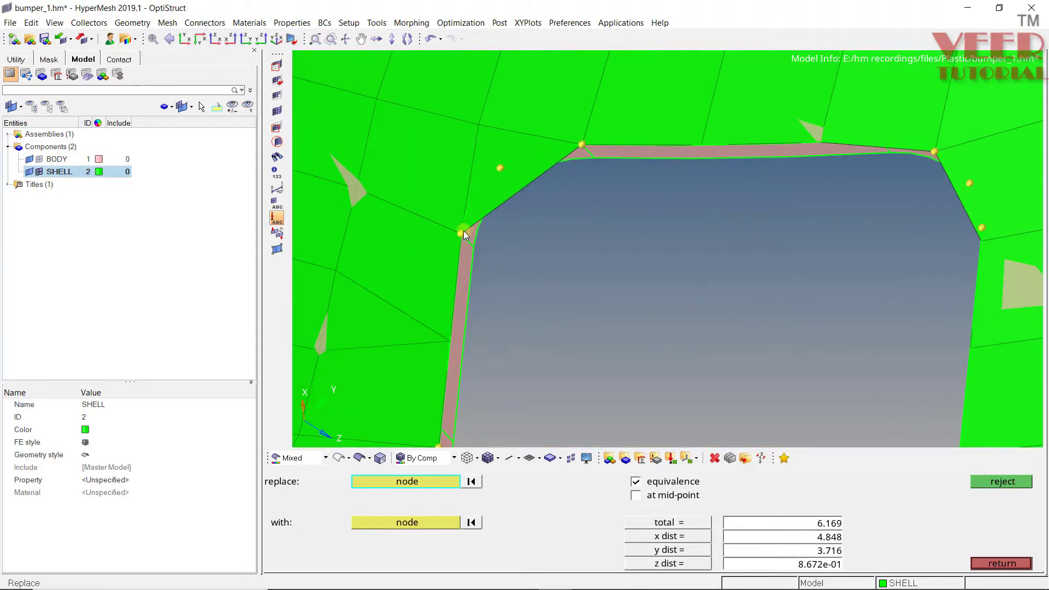
{"action": "left_click", "coordinate": [463, 231]}
{"action": "left_click", "coordinate": [504, 166]}
- Clear the temporary nodes at the ends of the cutout's corner arcs, keeping only the midpoint node of each corner
{"action": "key", "text": "shift+F2"}
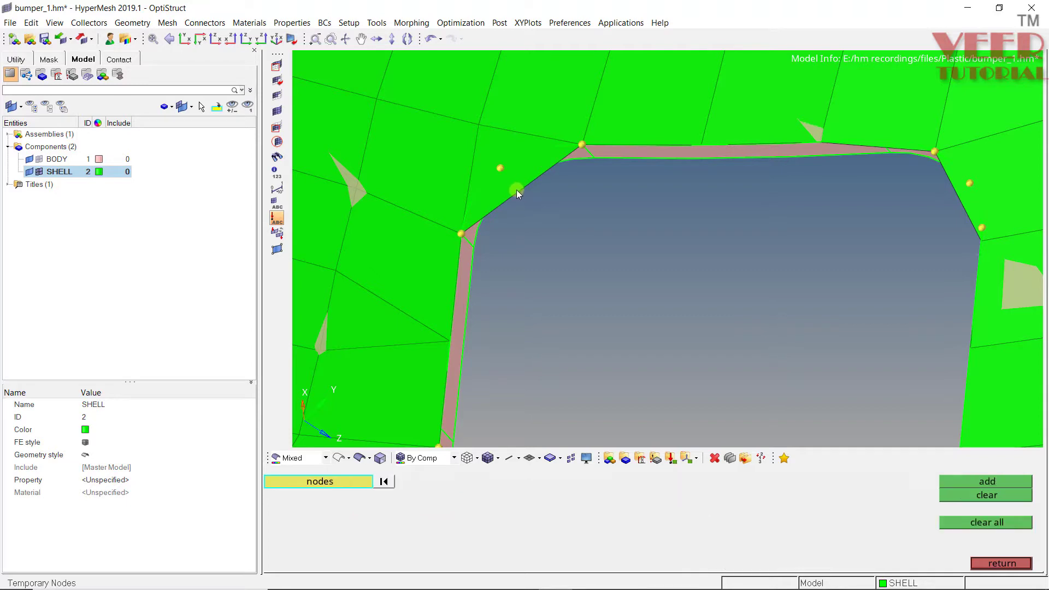
{"action": "left_click", "coordinate": [462, 234]}
{"action": "left_click", "coordinate": [579, 143]}
{"action": "scroll", "coordinate": [717, 100], "scroll_direction": "down", "scroll_amount": 3}
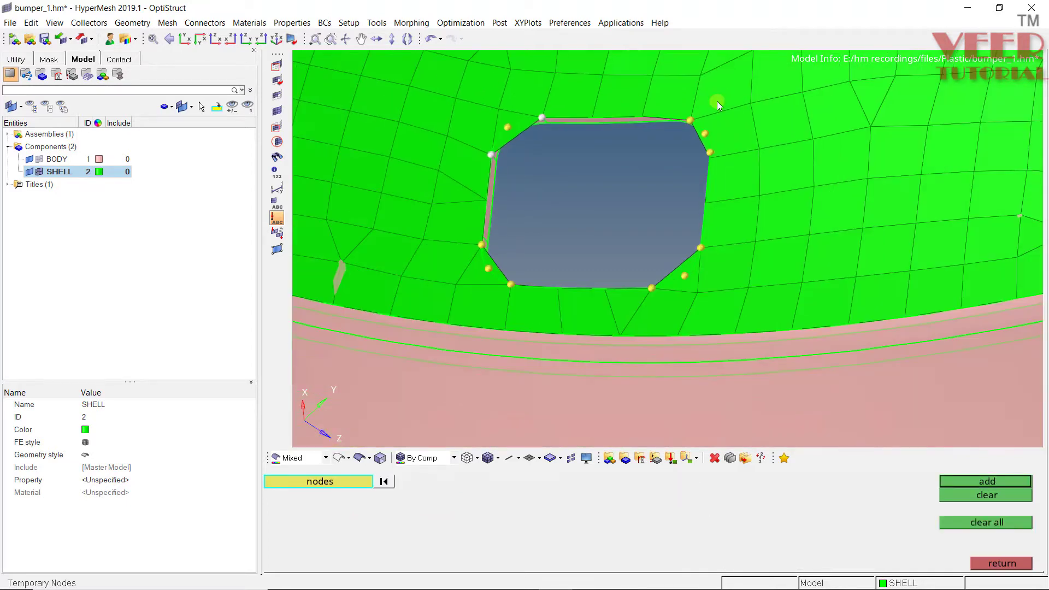
{"action": "scroll", "coordinate": [683, 141], "scroll_direction": "up", "scroll_amount": 3}
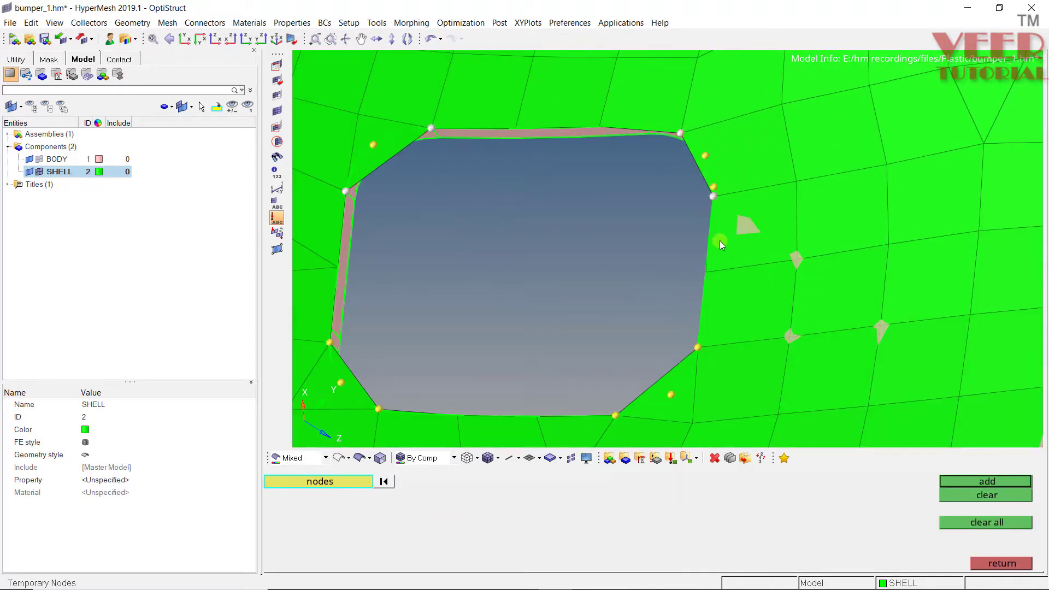
{"action": "left_click", "coordinate": [698, 347]}
{"action": "left_click", "coordinate": [615, 417]}
{"action": "left_click", "coordinate": [1002, 494]}
{"action": "left_click", "coordinate": [984, 562]}
- Replace both mesh nodes at the first cutout corner with the arc's midpoint node, with equivalence on
{"action": "key", "text": "F3"}
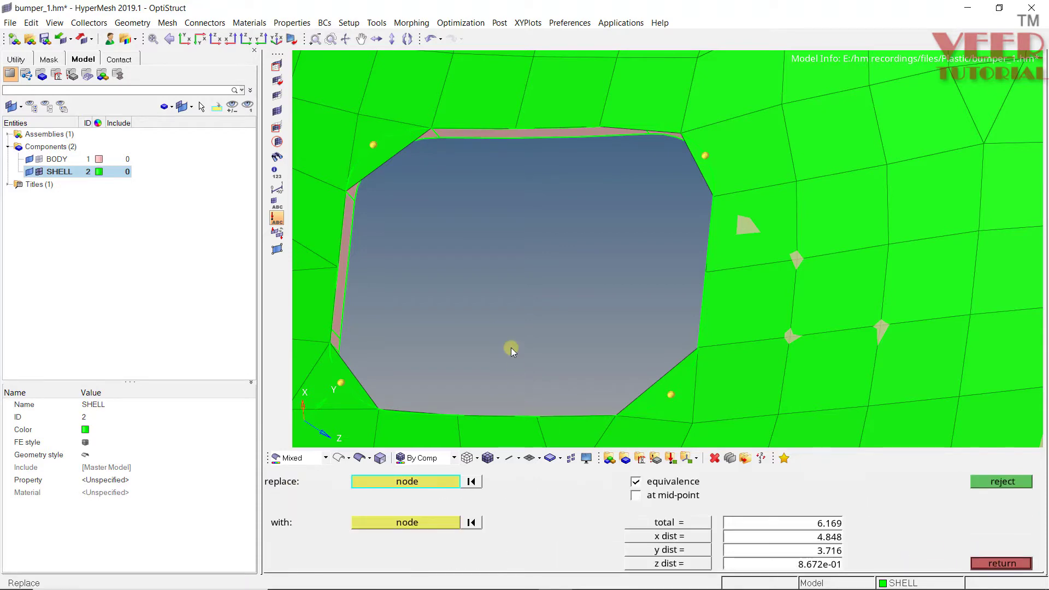
{"action": "scroll", "coordinate": [350, 181], "scroll_direction": "up", "scroll_amount": 5}
{"action": "left_click", "coordinate": [378, 225]}
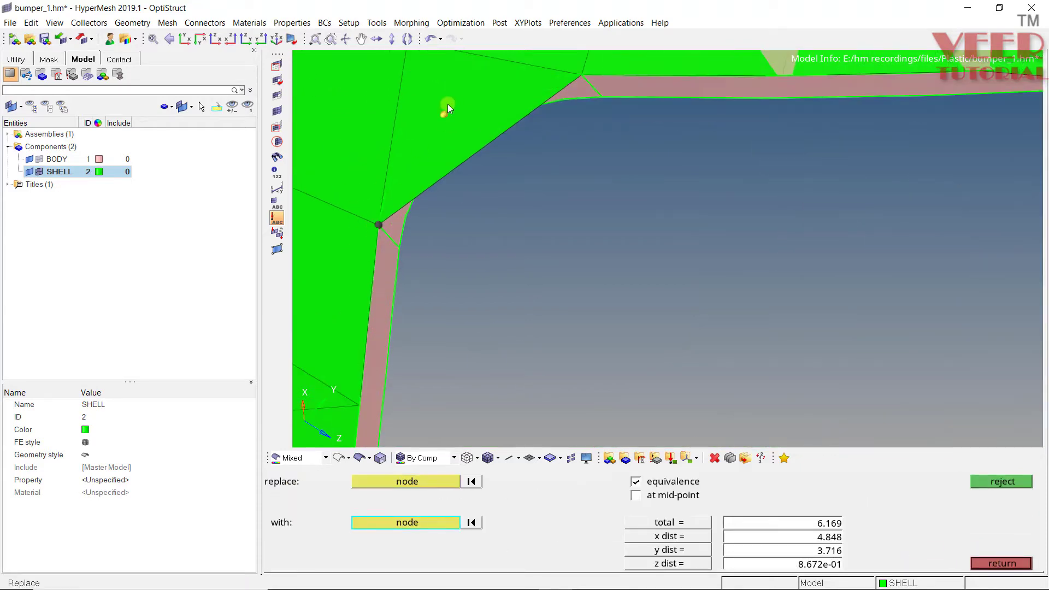
{"action": "scroll", "coordinate": [441, 114], "scroll_direction": "down", "scroll_amount": 3}
{"action": "scroll", "coordinate": [471, 116], "scroll_direction": "up", "scroll_amount": 1}
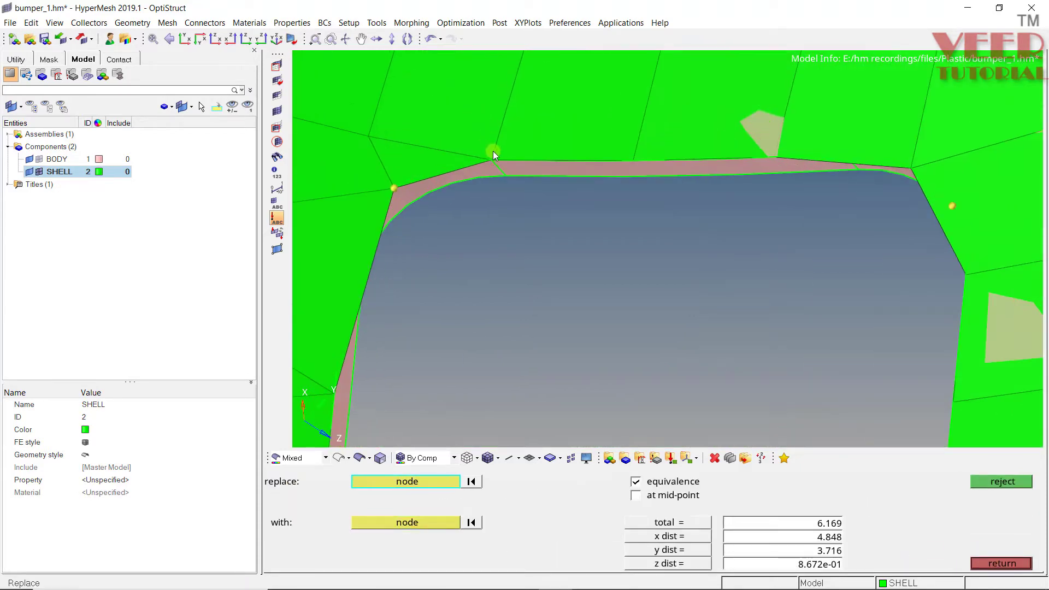
{"action": "left_click", "coordinate": [390, 185]}
{"action": "left_click", "coordinate": [488, 522]}
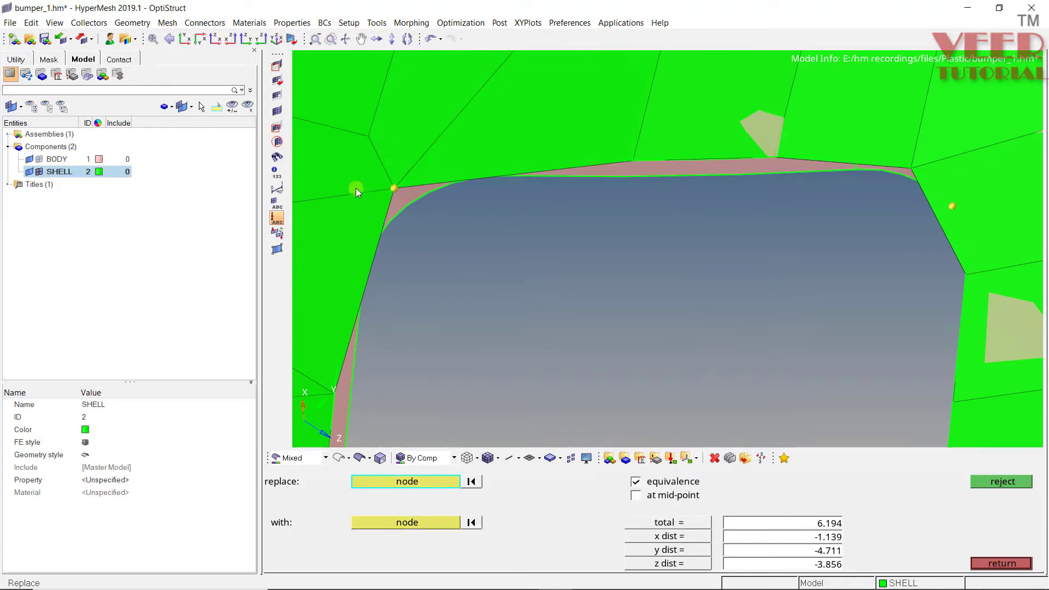
- Replace both mesh nodes at the cutout's upper-right corner with that arc's midpoint node, accepting the loss of the collapsed element
{"action": "scroll", "coordinate": [602, 159], "scroll_direction": "down", "scroll_amount": 3}
{"action": "scroll", "coordinate": [601, 159], "scroll_direction": "up", "scroll_amount": 4}
{"action": "left_click", "coordinate": [533, 220]}
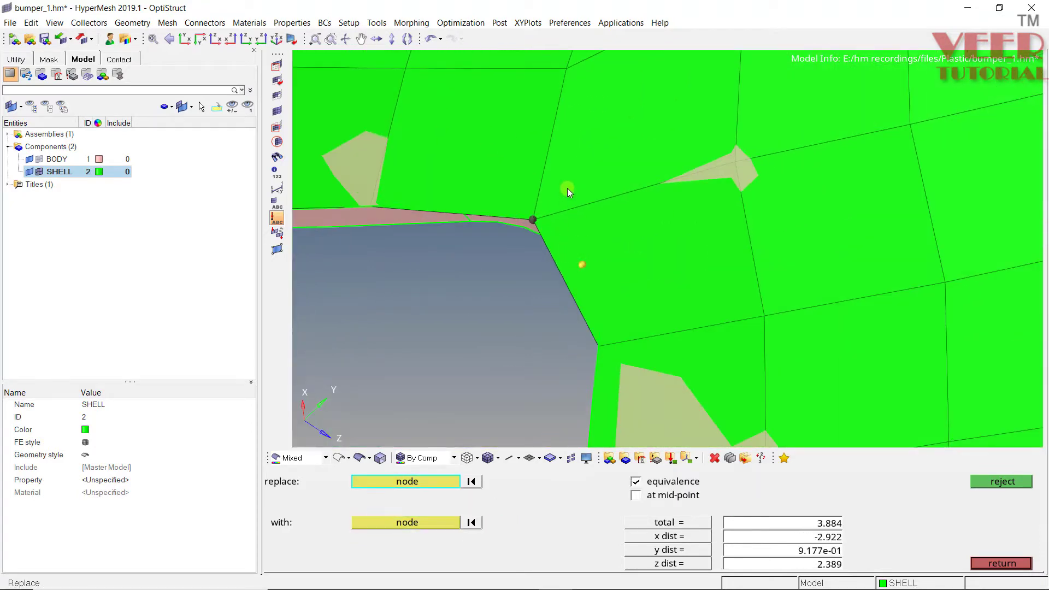
{"action": "scroll", "coordinate": [569, 197], "scroll_direction": "down", "scroll_amount": 2}
{"action": "left_click", "coordinate": [577, 232]}
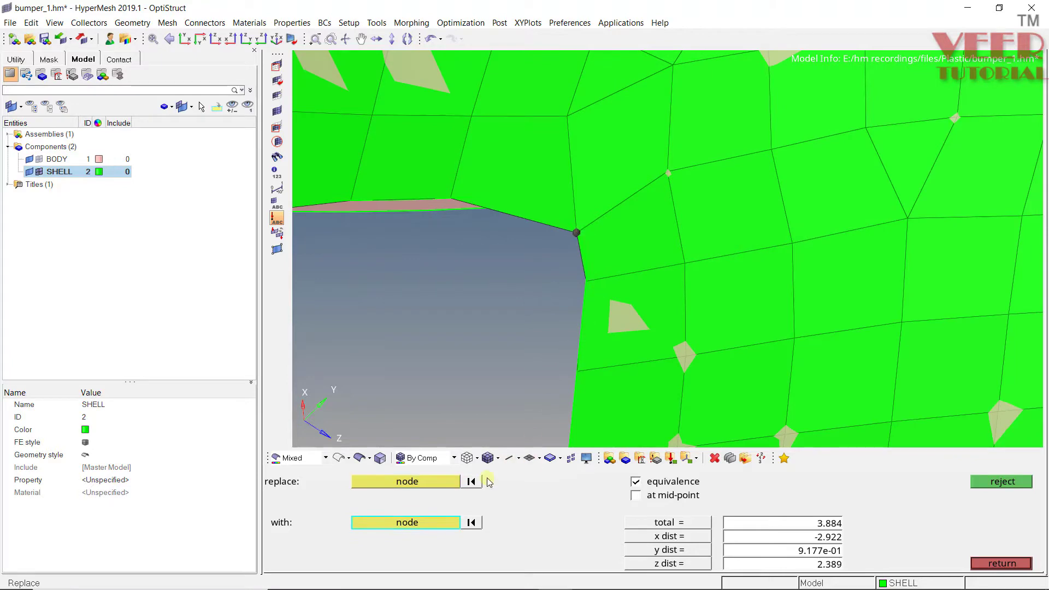
{"action": "left_click", "coordinate": [586, 281]}
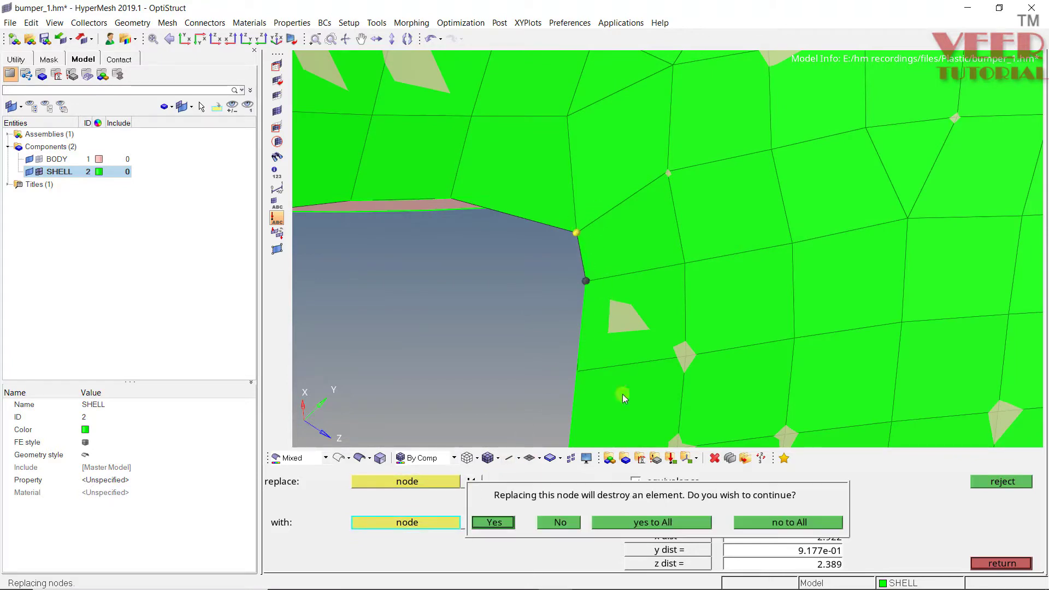
{"action": "left_click", "coordinate": [494, 523]}
{"action": "scroll", "coordinate": [552, 336], "scroll_direction": "down", "scroll_amount": 3}
{"action": "scroll", "coordinate": [432, 159], "scroll_direction": "up", "scroll_amount": 3}
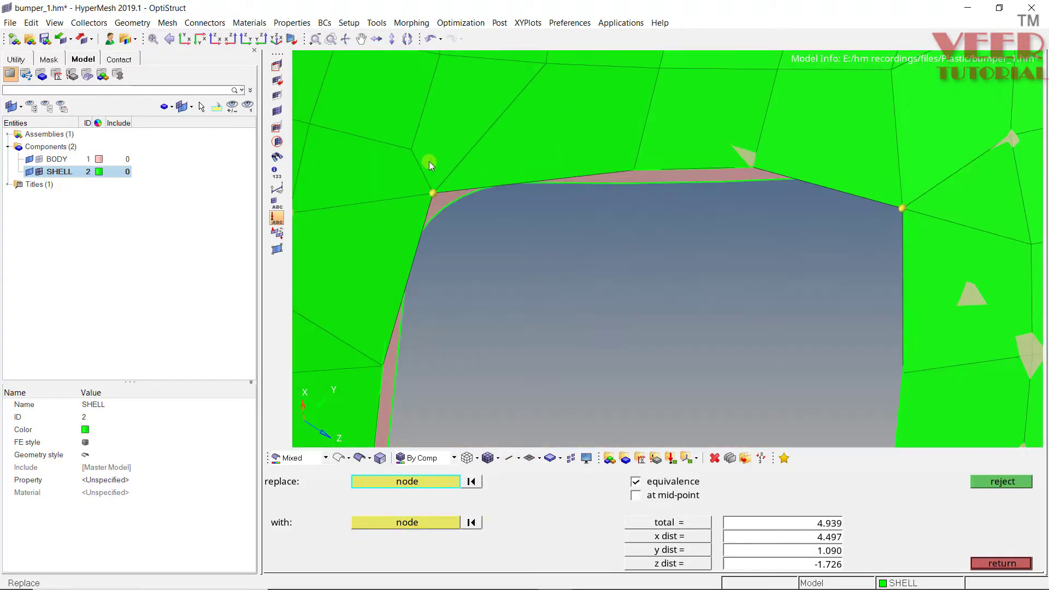
- Replace both mesh nodes at the cutout's lower-left corner with that arc's midpoint node, accepting the loss of the collapsed element
{"action": "scroll", "coordinate": [429, 162], "scroll_direction": "down", "scroll_amount": 4}
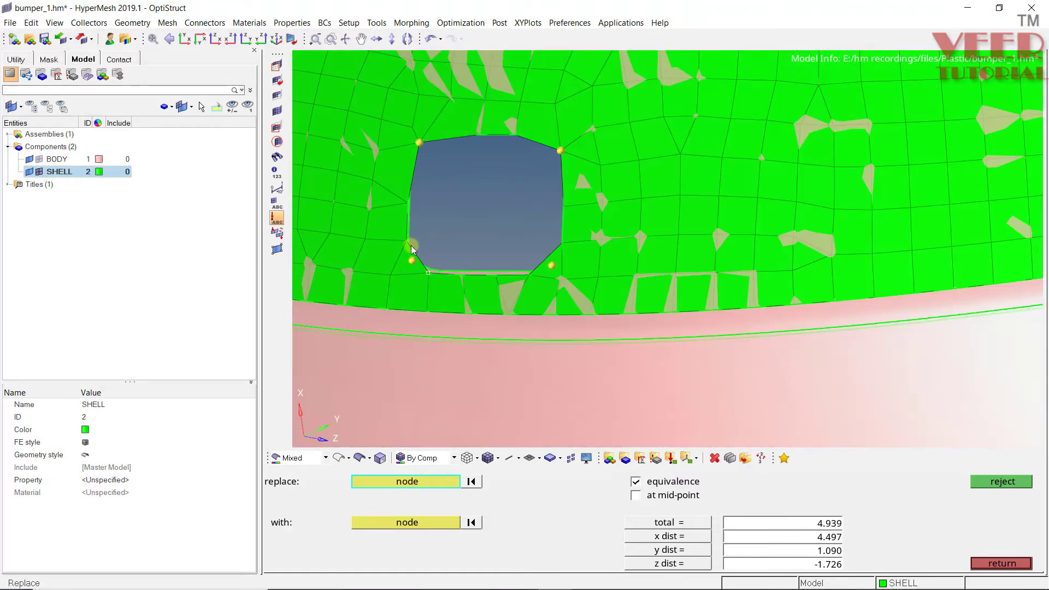
{"action": "scroll", "coordinate": [412, 245], "scroll_direction": "up", "scroll_amount": 4}
{"action": "left_click", "coordinate": [399, 231]}
{"action": "left_click", "coordinate": [413, 287]}
{"action": "left_click", "coordinate": [449, 327]}
{"action": "left_click", "coordinate": [414, 292]}
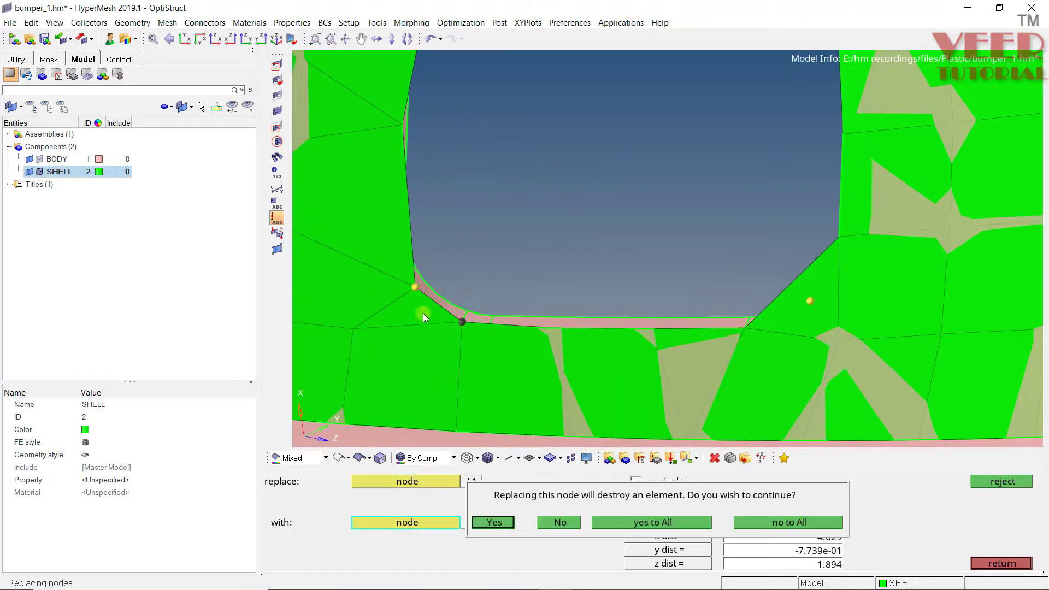
{"action": "left_click", "coordinate": [503, 522]}
- Replace both mesh nodes at the cutout's lower-right corner with that arc's midpoint node, accepting the loss of the collapsed element
{"action": "left_click", "coordinate": [745, 328]}
{"action": "left_click", "coordinate": [809, 301]}
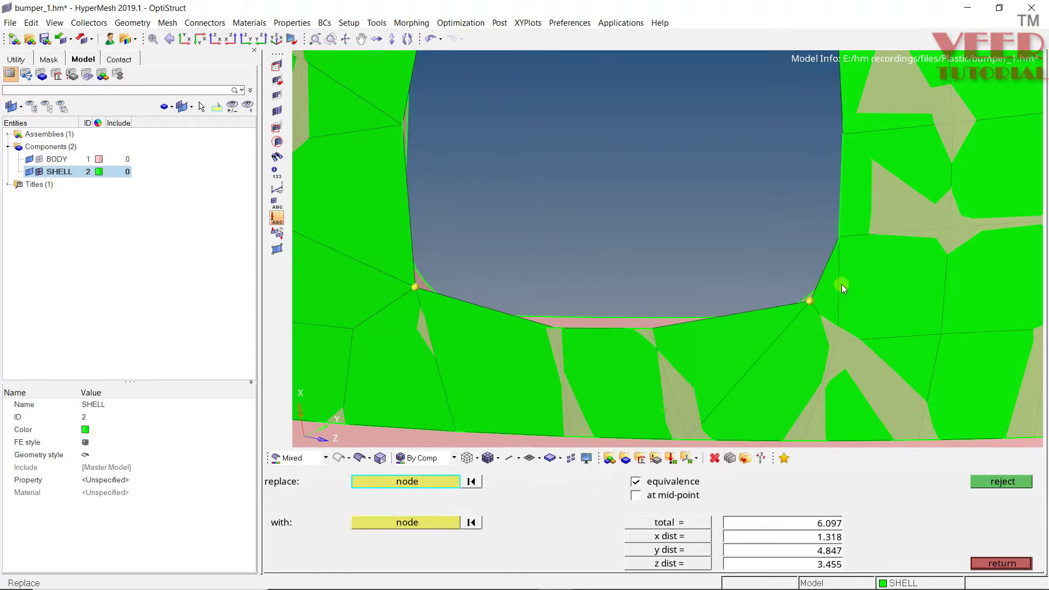
{"action": "left_click", "coordinate": [845, 232]}
{"action": "left_click", "coordinate": [810, 301]}
{"action": "scroll", "coordinate": [613, 266], "scroll_direction": "down", "scroll_amount": 3}
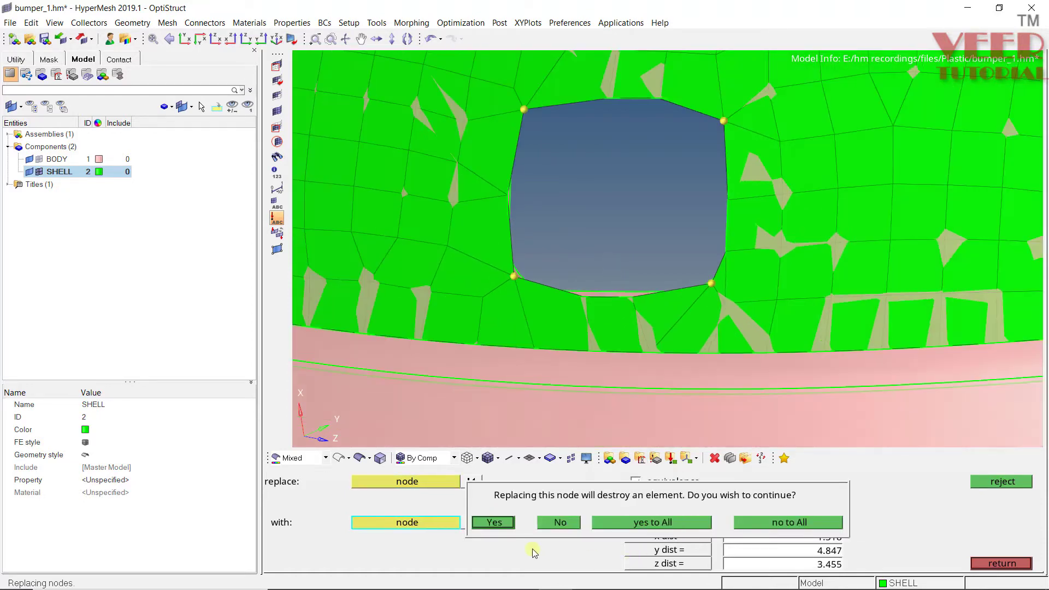
{"action": "left_click", "coordinate": [504, 526]}
- Show the geometry as wireframe and remesh the elements on the right side of the square cutout with mixed elements of size 10
{"action": "scroll", "coordinate": [435, 216], "scroll_direction": "down", "scroll_amount": 3}
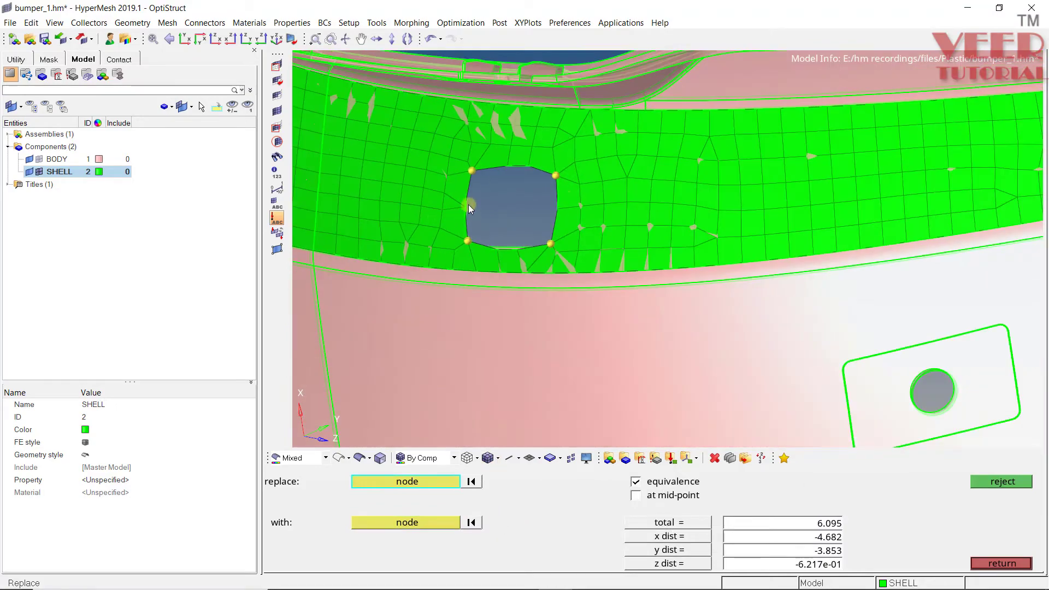
{"action": "scroll", "coordinate": [670, 167], "scroll_direction": "up", "scroll_amount": 3}
{"action": "scroll", "coordinate": [363, 189], "scroll_direction": "down", "scroll_amount": 3}
{"action": "scroll", "coordinate": [422, 179], "scroll_direction": "up", "scroll_amount": 3}
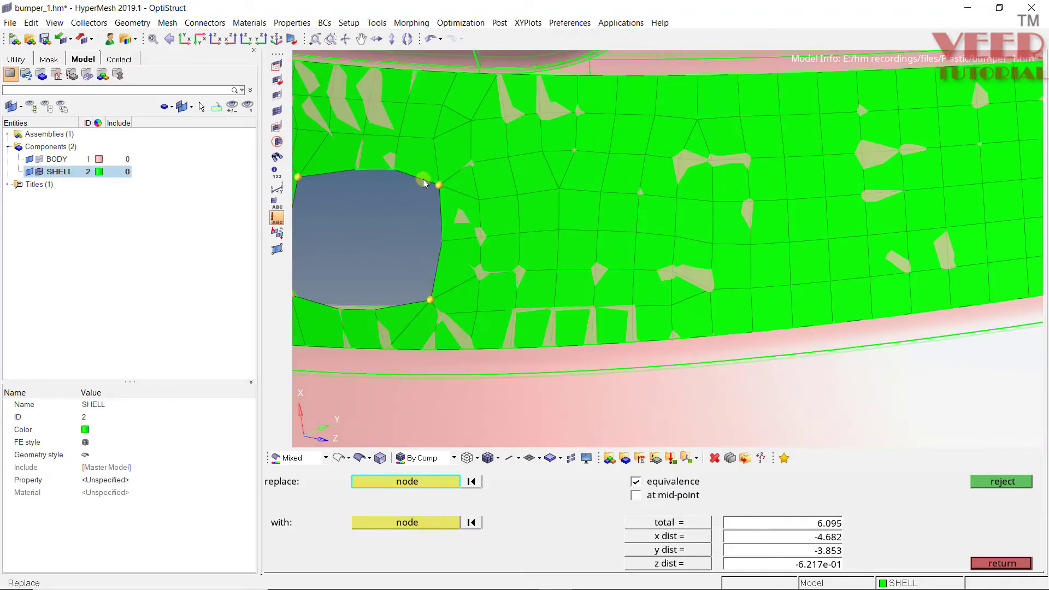
{"action": "key", "text": "F12"}
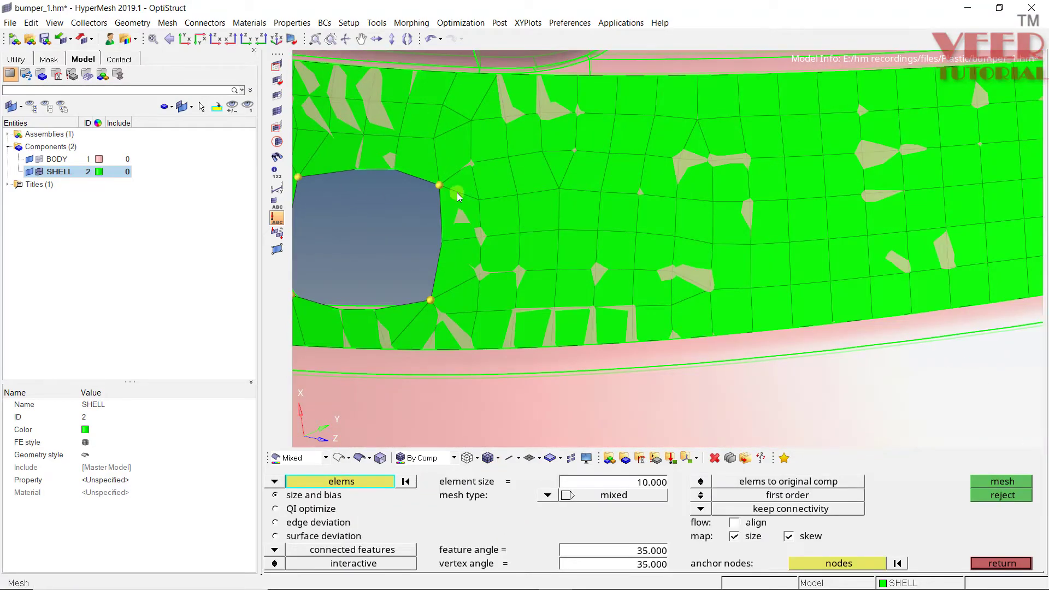
{"action": "scroll", "coordinate": [562, 143], "scroll_direction": "down", "scroll_amount": 1}
{"action": "scroll", "coordinate": [515, 143], "scroll_direction": "up", "scroll_amount": 1}
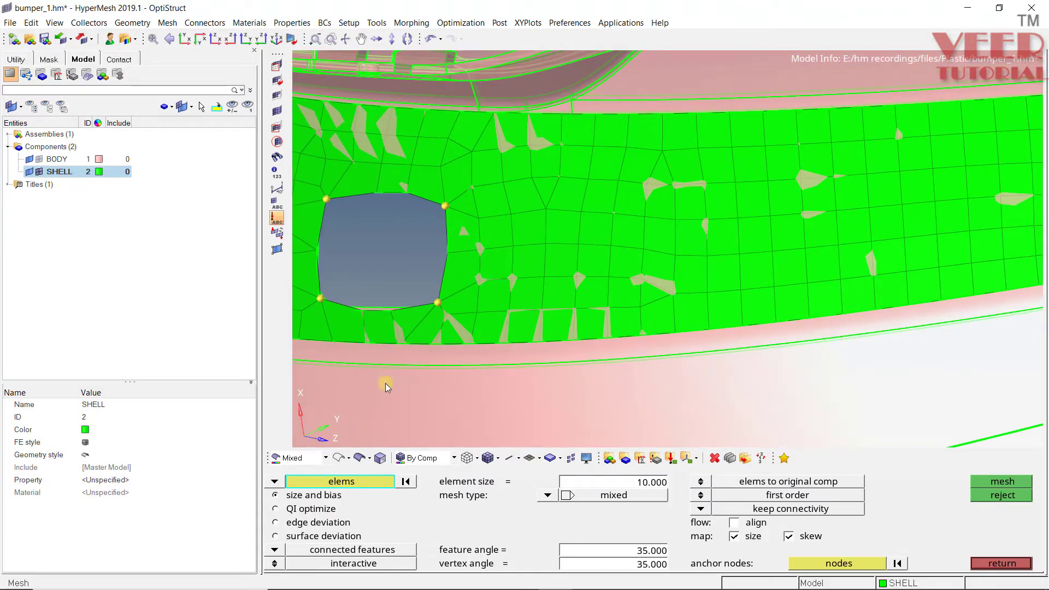
{"action": "left_click", "coordinate": [339, 458]}
{"action": "left_click_drag", "start_coordinate": [740, 85], "coordinate": [435, 353], "text": "shift"}
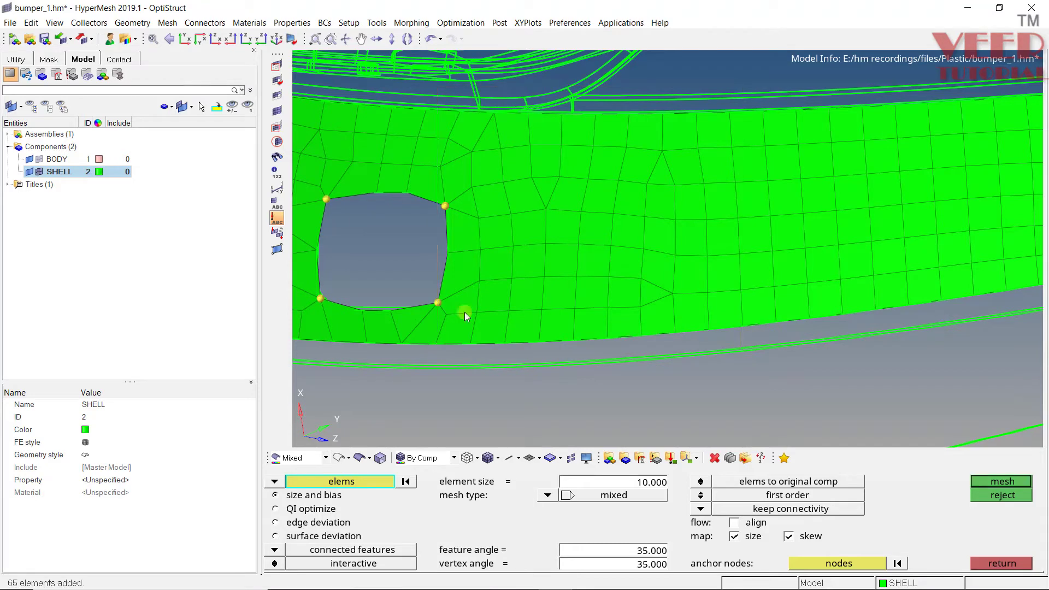
{"action": "left_click_drag", "start_coordinate": [499, 121], "coordinate": [409, 202], "text": "shift"}
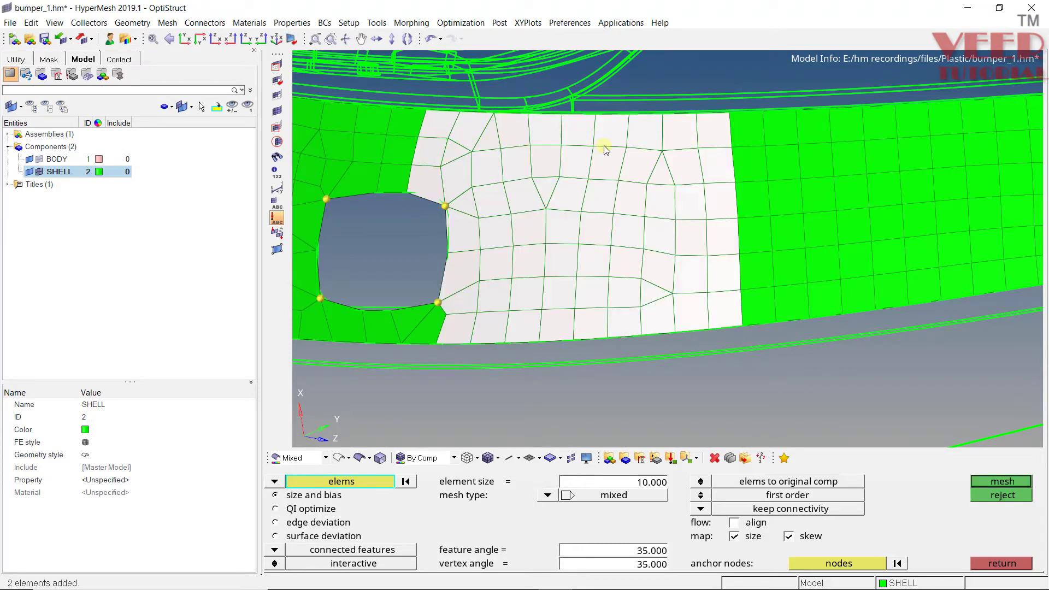
{"action": "middle_click", "coordinate": [604, 146]}
{"action": "middle_click", "coordinate": [582, 148]}
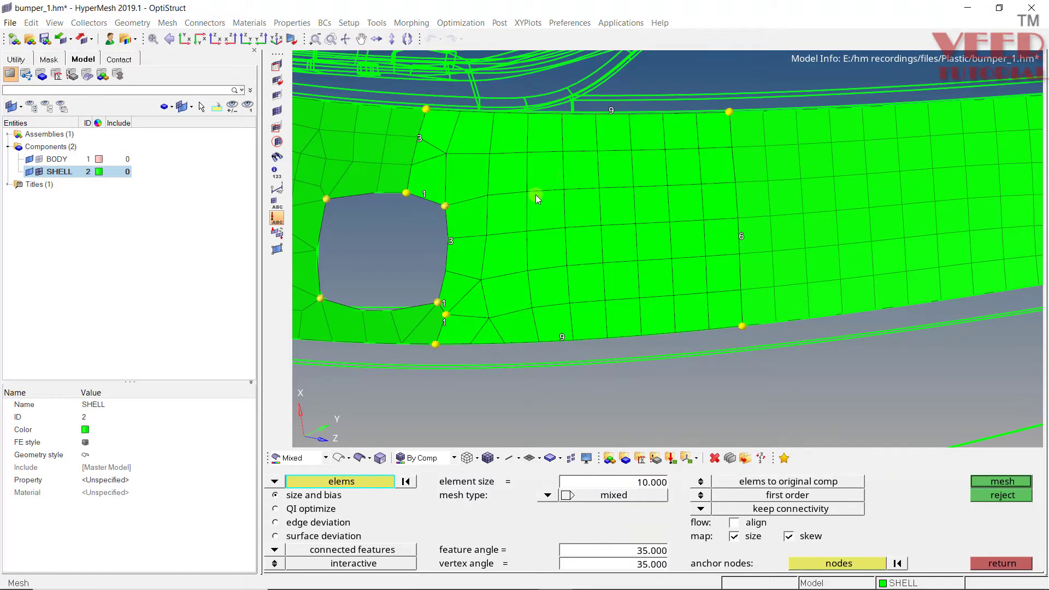
- Remesh the small group of elements around the cutout's lower-right corner with mixed elements of size 10
{"action": "scroll", "coordinate": [428, 182], "scroll_direction": "up", "scroll_amount": 2}
{"action": "scroll", "coordinate": [538, 179], "scroll_direction": "down", "scroll_amount": 3}
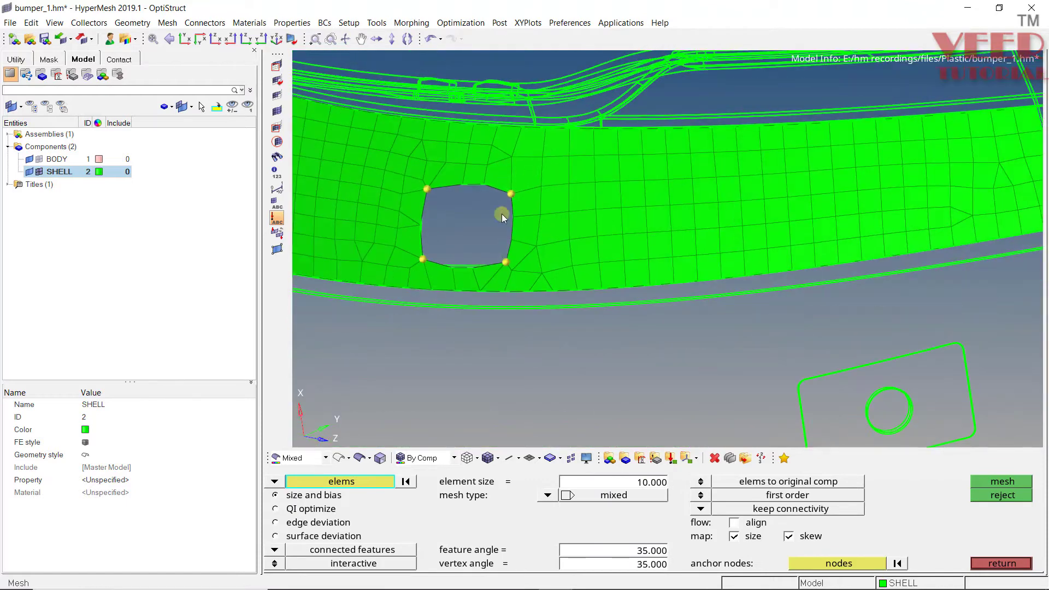
{"action": "scroll", "coordinate": [530, 271], "scroll_direction": "up", "scroll_amount": 2}
{"action": "scroll", "coordinate": [466, 239], "scroll_direction": "up", "scroll_amount": 2}
{"action": "left_click_drag", "start_coordinate": [718, 96], "coordinate": [360, 368], "text": "shift"}
{"action": "middle_click", "coordinate": [552, 268]}
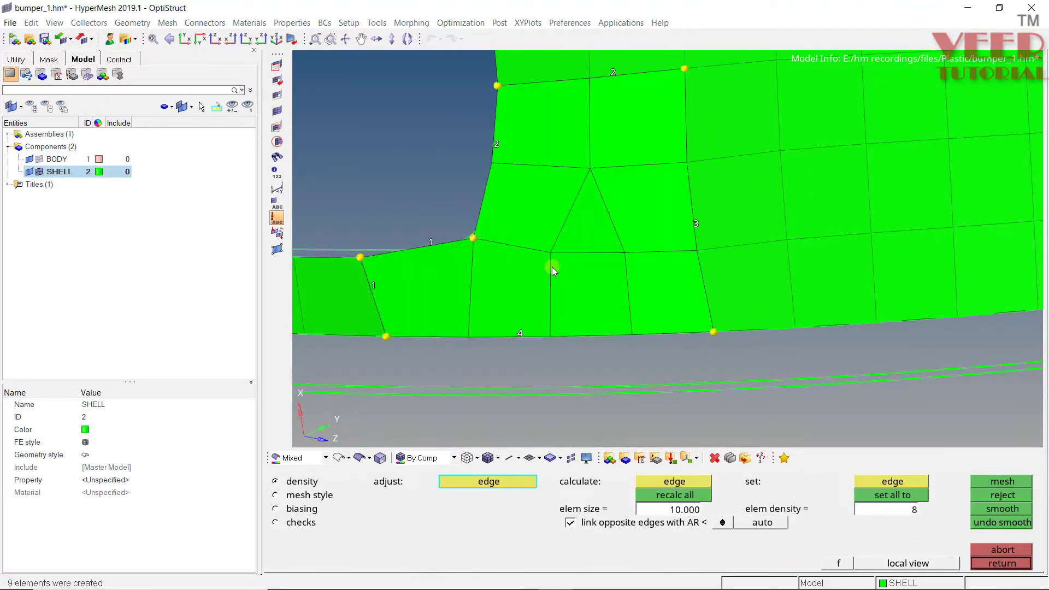
{"action": "middle_click", "coordinate": [506, 267]}
{"action": "scroll", "coordinate": [506, 266], "scroll_direction": "down", "scroll_amount": 2}
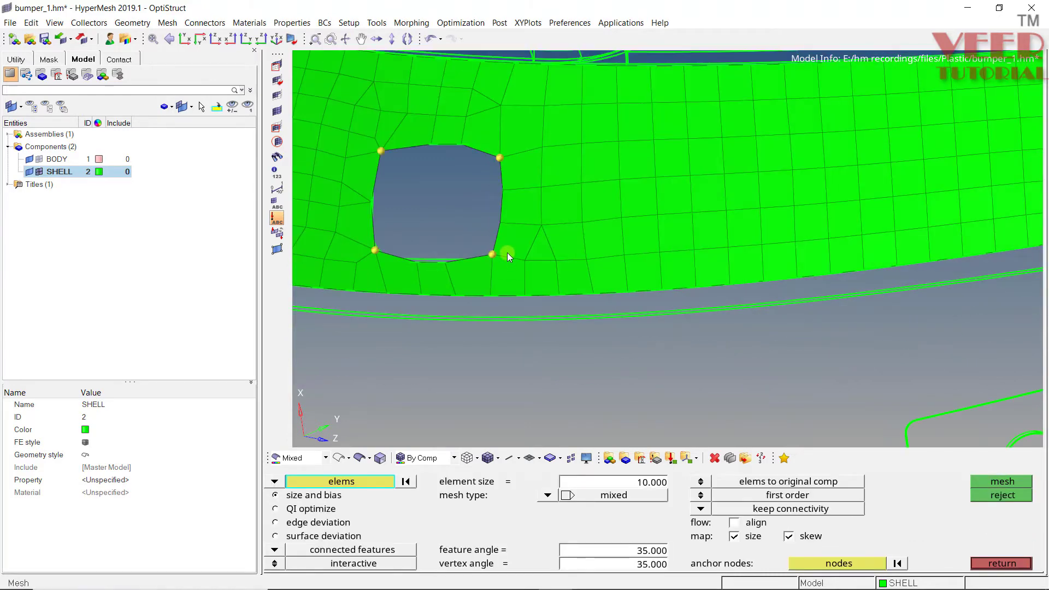
- Remesh the full-height block right of the cutout, ten elements wide, with mixed elements of size 10
{"action": "scroll", "coordinate": [507, 256], "scroll_direction": "down", "scroll_amount": 2}
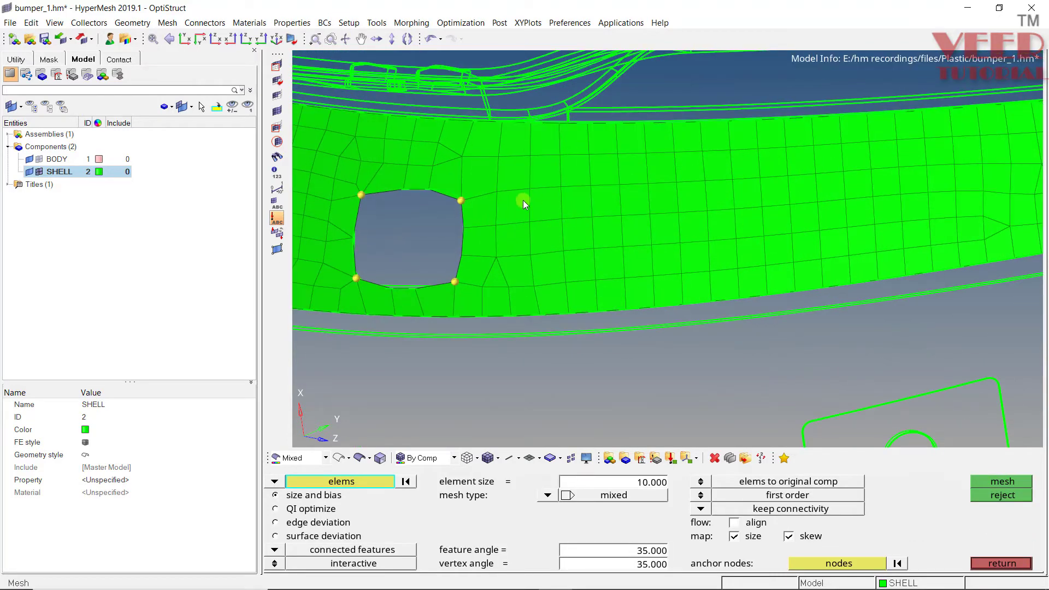
{"action": "scroll", "coordinate": [523, 200], "scroll_direction": "up", "scroll_amount": 4}
{"action": "scroll", "coordinate": [522, 198], "scroll_direction": "down", "scroll_amount": 4}
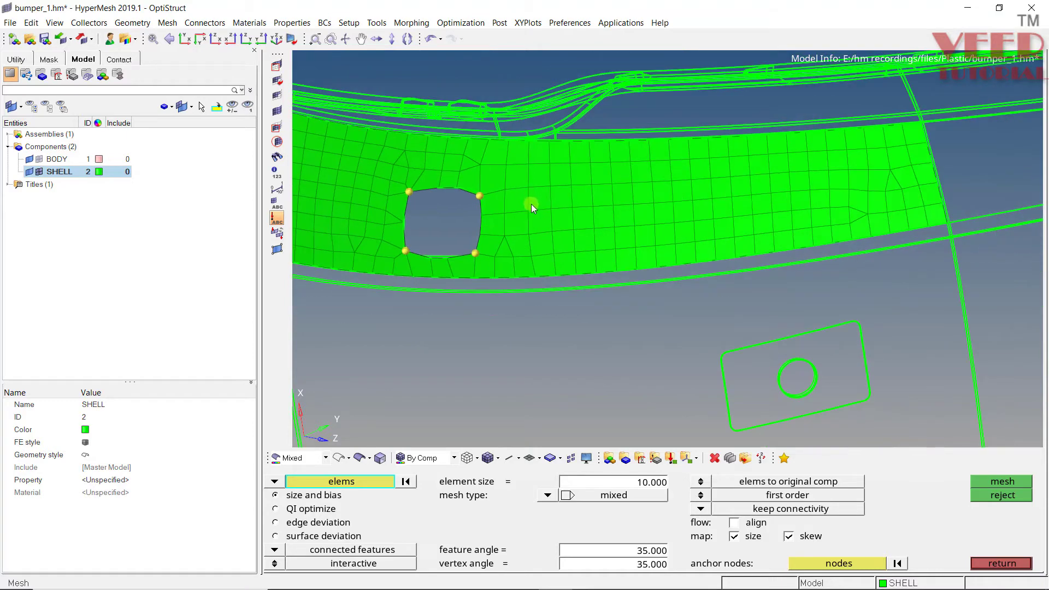
{"action": "scroll", "coordinate": [524, 202], "scroll_direction": "up", "scroll_amount": 3}
{"action": "left_click_drag", "start_coordinate": [782, 69], "coordinate": [457, 336], "text": "shift"}
{"action": "left_click_drag", "start_coordinate": [802, 115], "coordinate": [671, 289], "text": "shift"}
{"action": "middle_click", "coordinate": [751, 255]}
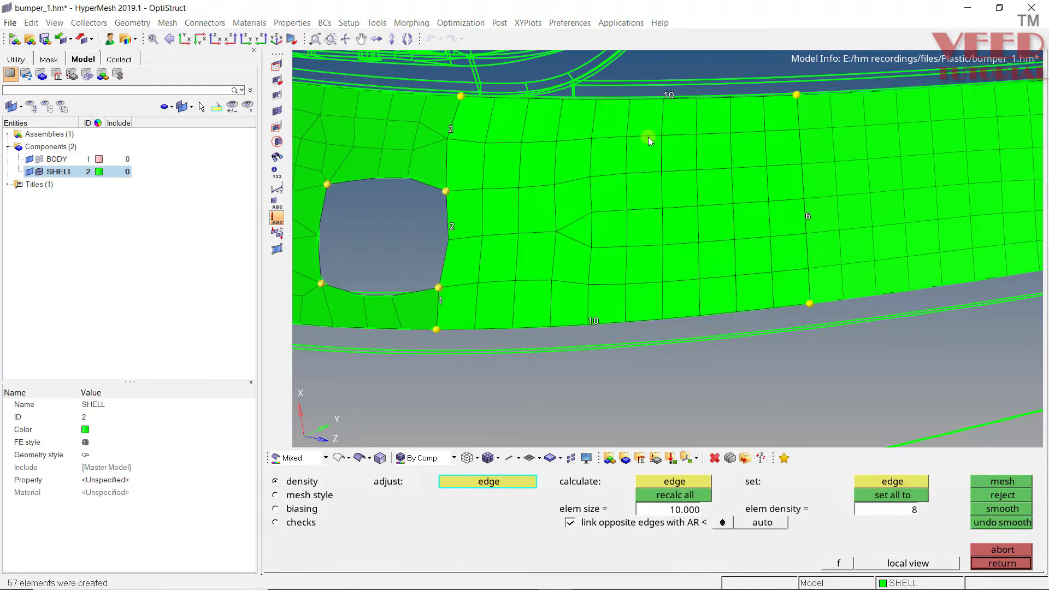
{"action": "key", "text": "Escape"}
- Remesh the block bordering the cutout's right edge, between its two corner nodes, as five by three elements
{"action": "left_click_drag", "start_coordinate": [630, 181], "coordinate": [434, 282], "text": "shift"}
{"action": "middle_click", "coordinate": [478, 230]}
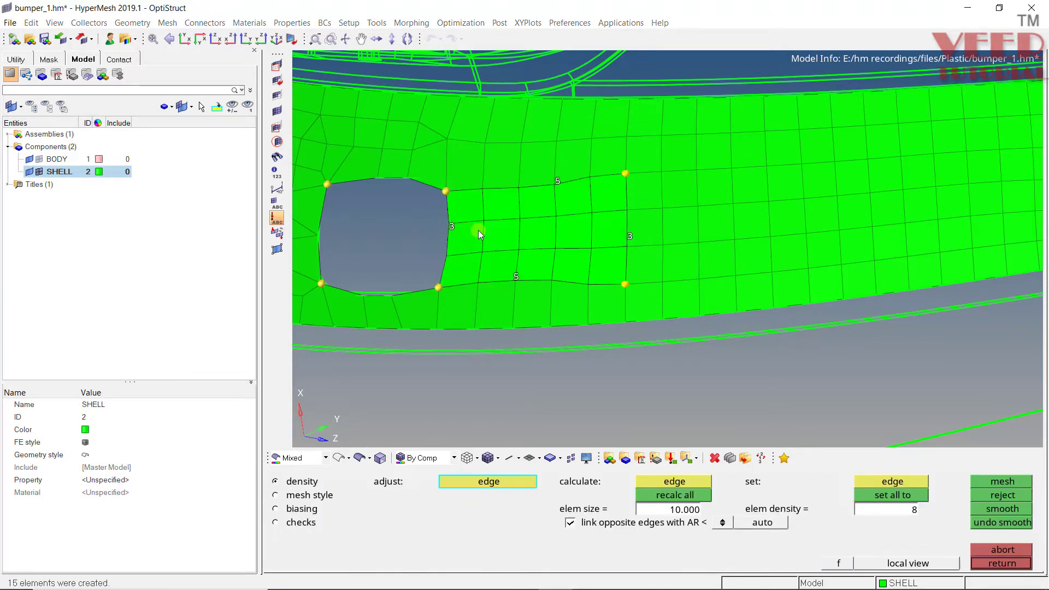
{"action": "middle_click", "coordinate": [530, 216]}
- Remesh the full-height block starting one element column to the right of the cutout, keeping element size 10
{"action": "left_click_drag", "start_coordinate": [862, 78], "coordinate": [482, 347], "text": "shift"}
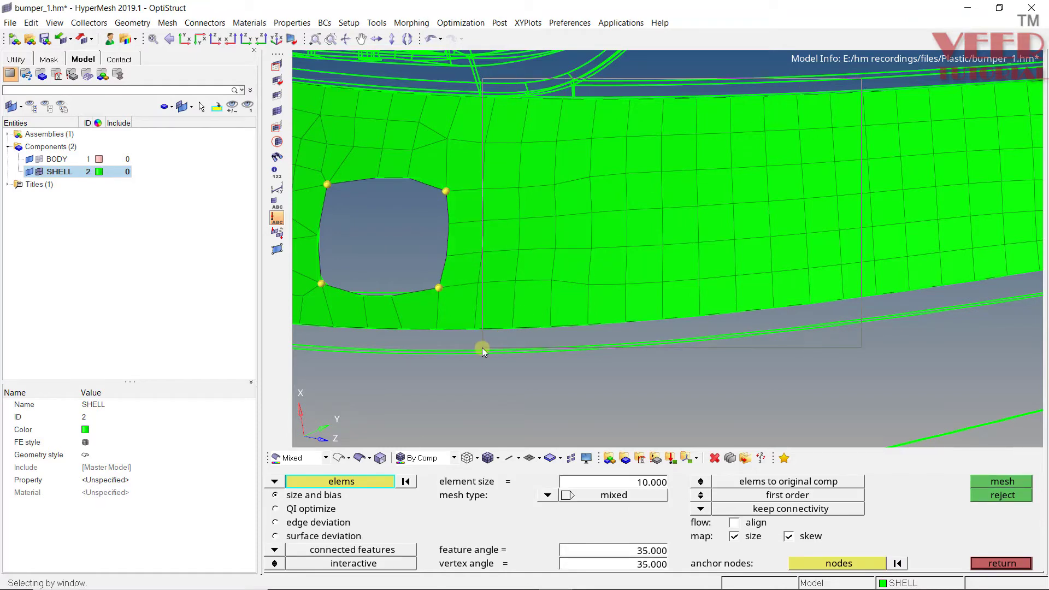
{"action": "middle_click", "coordinate": [708, 243]}
{"action": "middle_click", "coordinate": [713, 240]}
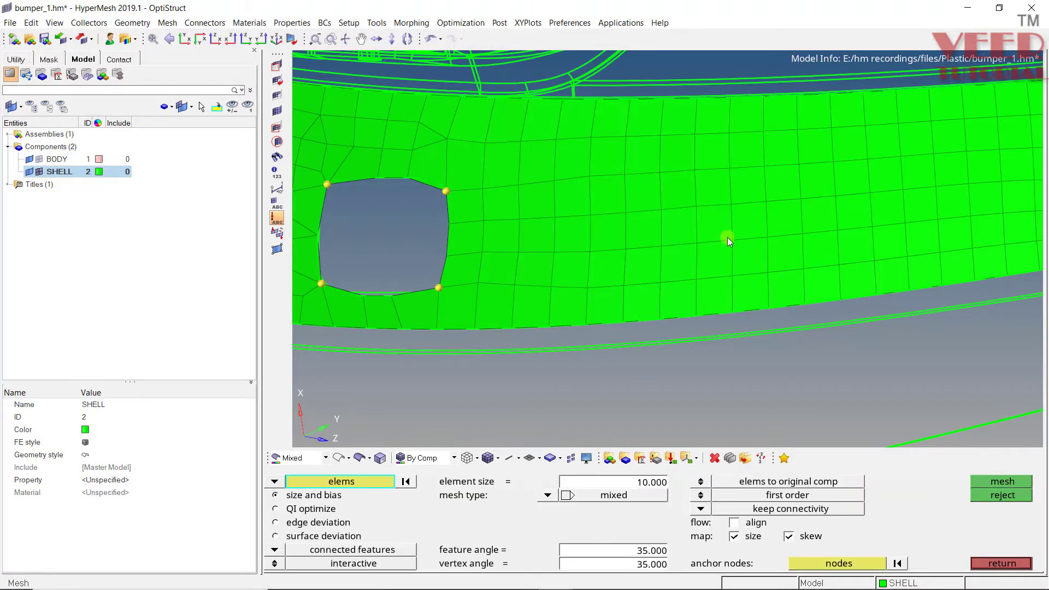
- Remesh the elements left of, above and below the square cutout with mixed elements of size 10
{"action": "scroll", "coordinate": [642, 226], "scroll_direction": "down", "scroll_amount": 3}
{"action": "scroll", "coordinate": [569, 208], "scroll_direction": "up", "scroll_amount": 4}
{"action": "left_click_drag", "start_coordinate": [643, 192], "coordinate": [612, 211], "text": "ctrl"}
{"action": "scroll", "coordinate": [585, 257], "scroll_direction": "down", "scroll_amount": 2, "text": "ctrl"}
{"action": "scroll", "coordinate": [588, 304], "scroll_direction": "up", "scroll_amount": 4, "text": "ctrl"}
{"action": "scroll", "coordinate": [579, 329], "scroll_direction": "down", "scroll_amount": 2}
{"action": "left_click_drag", "start_coordinate": [578, 326], "coordinate": [612, 332], "text": "ctrl"}
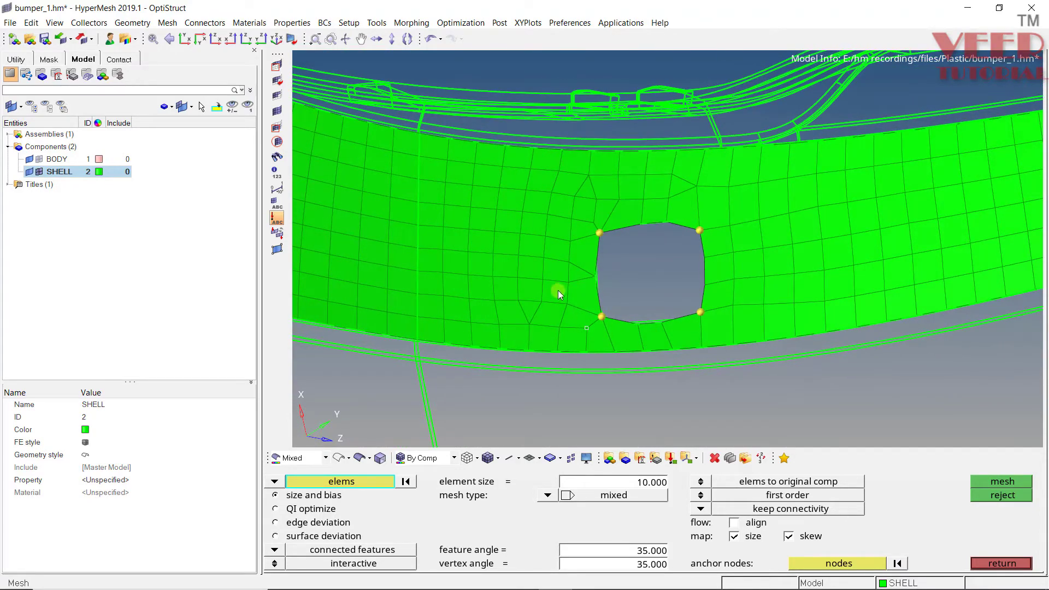
{"action": "left_click_drag", "start_coordinate": [595, 264], "coordinate": [635, 178], "text": "ctrl"}
{"action": "left_click_drag", "start_coordinate": [687, 137], "coordinate": [446, 373], "text": "shift"}
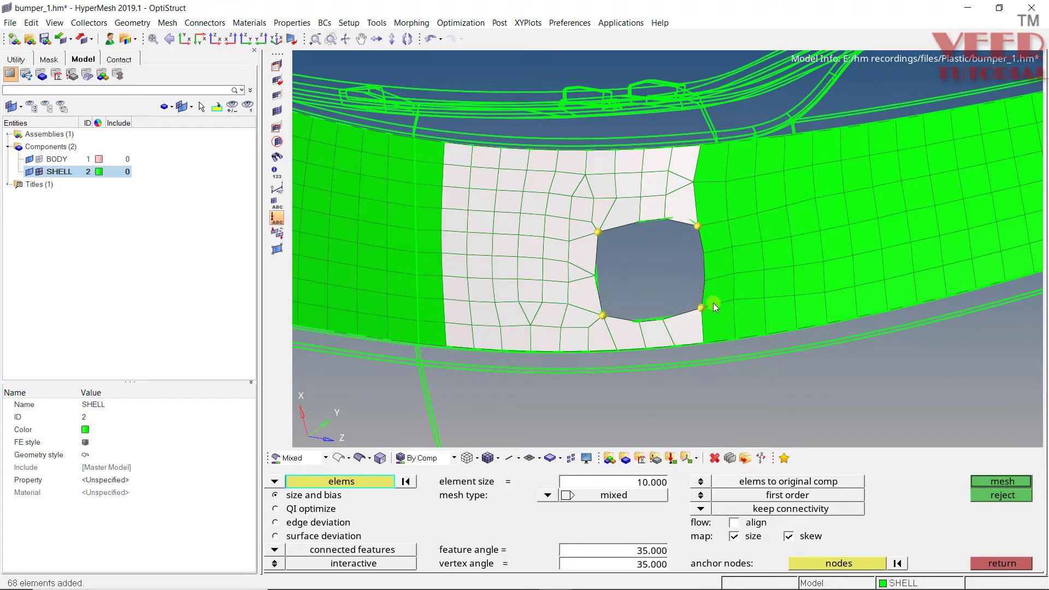
{"action": "middle_click", "coordinate": [696, 305]}
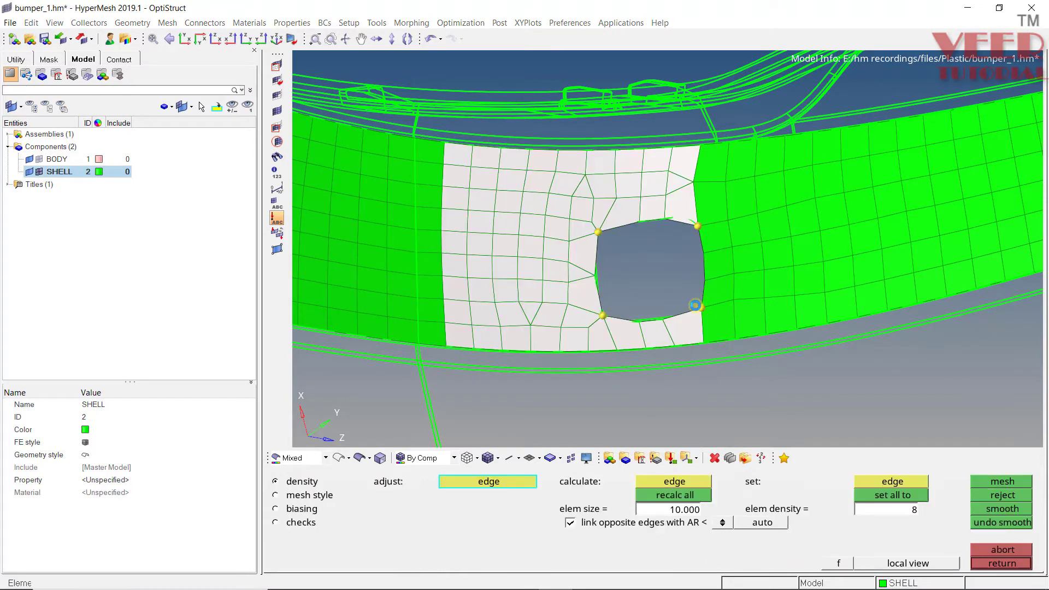
{"action": "middle_click", "coordinate": [693, 203]}
- Remesh the four-column, full-height strip between the surface edge line and the elements left of the cutout
{"action": "scroll", "coordinate": [481, 196], "scroll_direction": "up", "scroll_amount": 2}
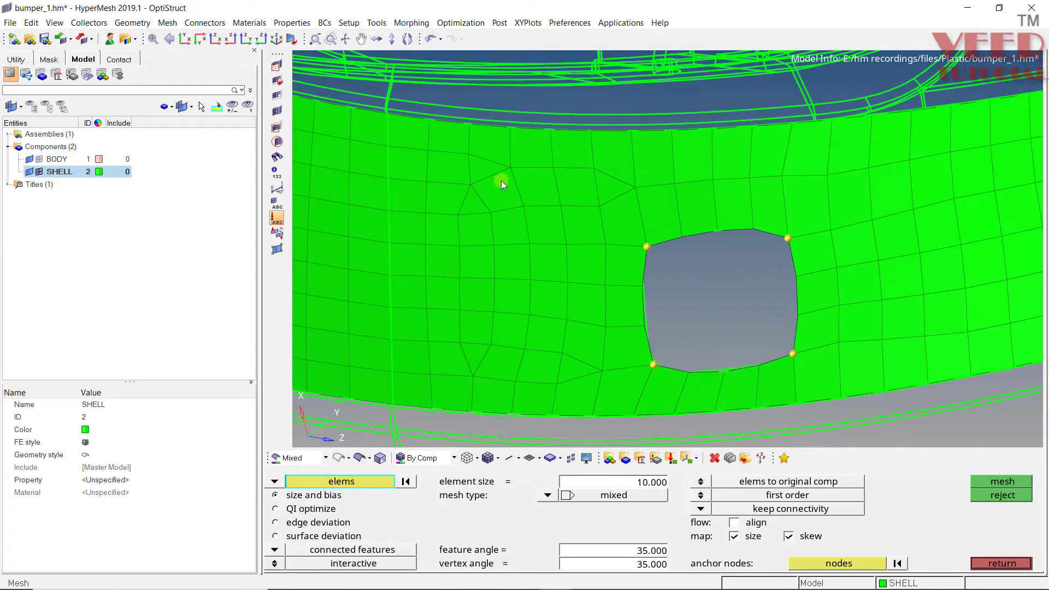
{"action": "mouse_move", "coordinate": [559, 112]}
{"action": "left_mouse_down", "text": "shift"}
{"action": "mouse_move", "coordinate": [387, 409]}
{"action": "mouse_move", "coordinate": [395, 427]}
{"action": "left_mouse_up", "text": "shift"}
{"action": "middle_click", "coordinate": [534, 283]}
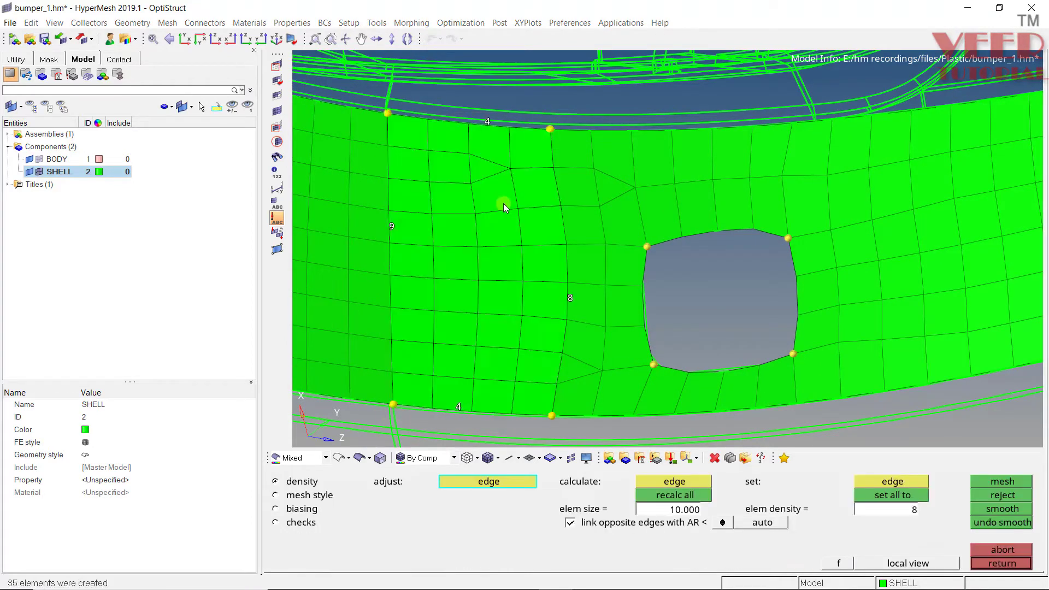
{"action": "middle_click", "coordinate": [556, 194]}
- Remesh the small block of elements bordering the cutout's left edge, between its two corner nodes
{"action": "scroll", "coordinate": [473, 209], "scroll_direction": "down", "scroll_amount": 3}
{"action": "scroll", "coordinate": [532, 262], "scroll_direction": "up", "scroll_amount": 3}
{"action": "scroll", "coordinate": [515, 323], "scroll_direction": "up", "scroll_amount": 2}
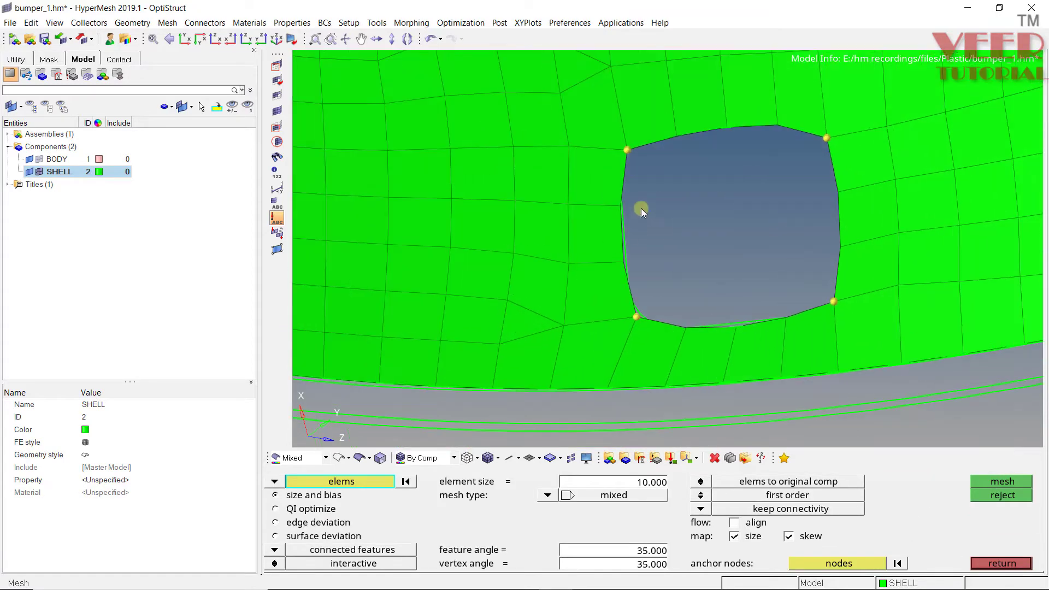
{"action": "left_click_drag", "start_coordinate": [680, 155], "coordinate": [433, 350], "text": "shift"}
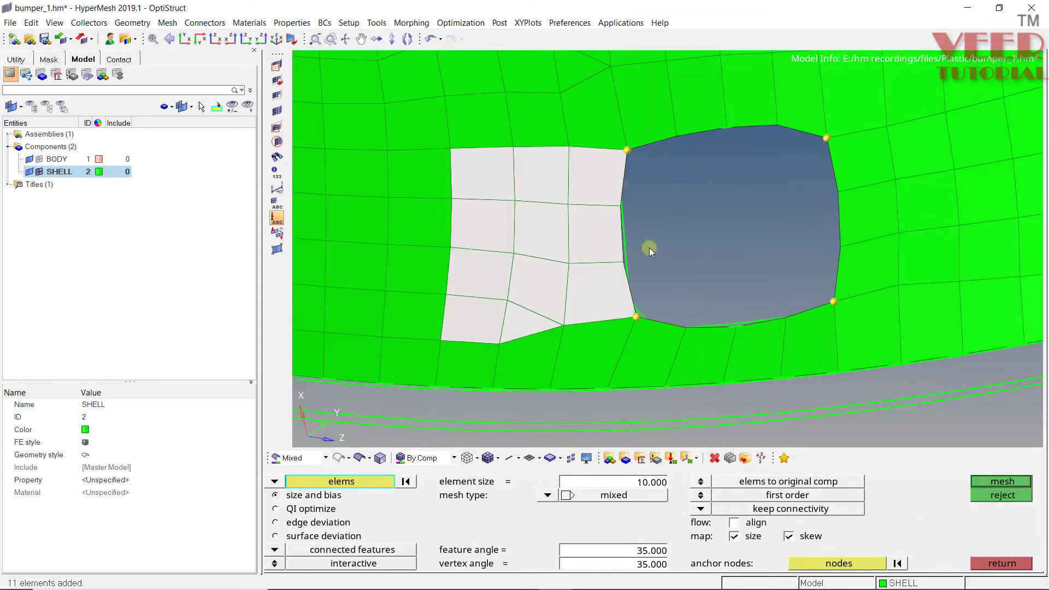
{"action": "middle_click", "coordinate": [637, 239]}
{"action": "middle_click", "coordinate": [546, 257]}
- Examine the remeshed elements around the square cutout for remaining triangles and distorted quads
{"action": "scroll", "coordinate": [609, 235], "scroll_direction": "down", "scroll_amount": 4}
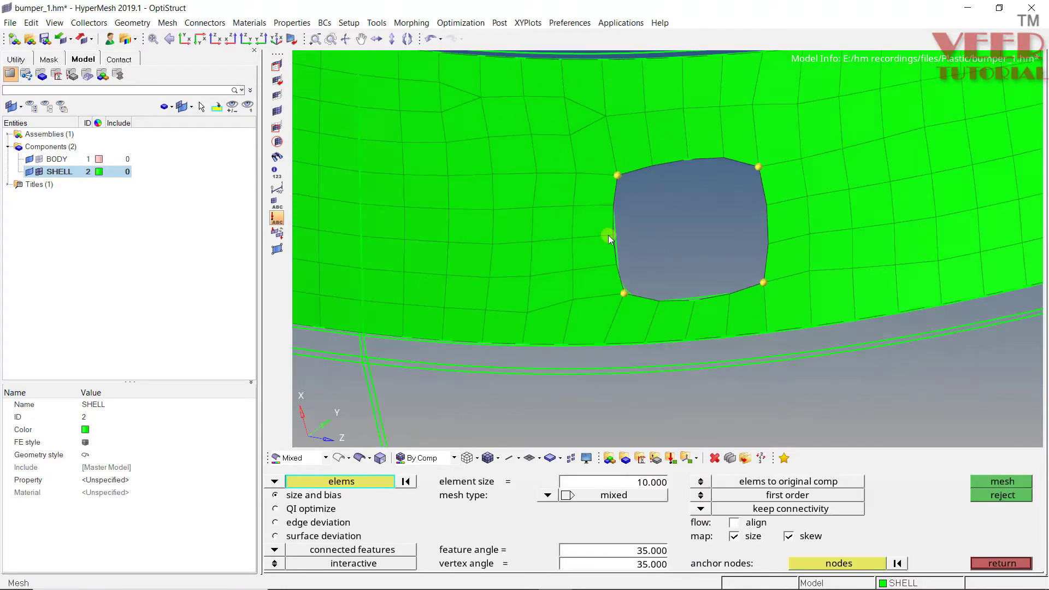
{"action": "scroll", "coordinate": [608, 137], "scroll_direction": "up", "scroll_amount": 2}
{"action": "left_click_drag", "start_coordinate": [609, 137], "coordinate": [395, 191], "text": "ctrl"}
{"action": "scroll", "coordinate": [471, 218], "scroll_direction": "down", "scroll_amount": 2}
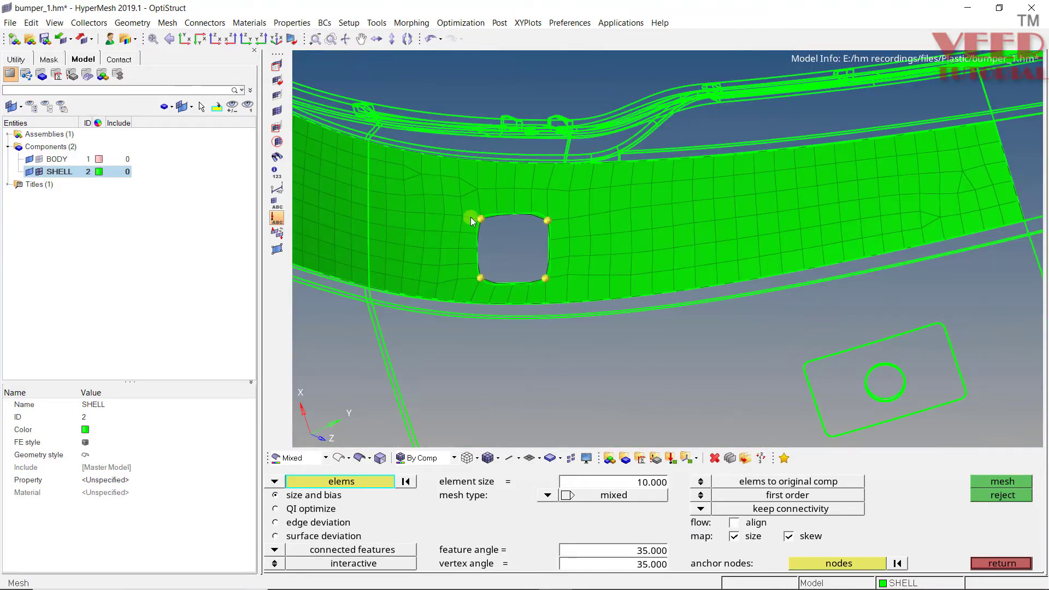
{"action": "scroll", "coordinate": [437, 181], "scroll_direction": "up", "scroll_amount": 3}
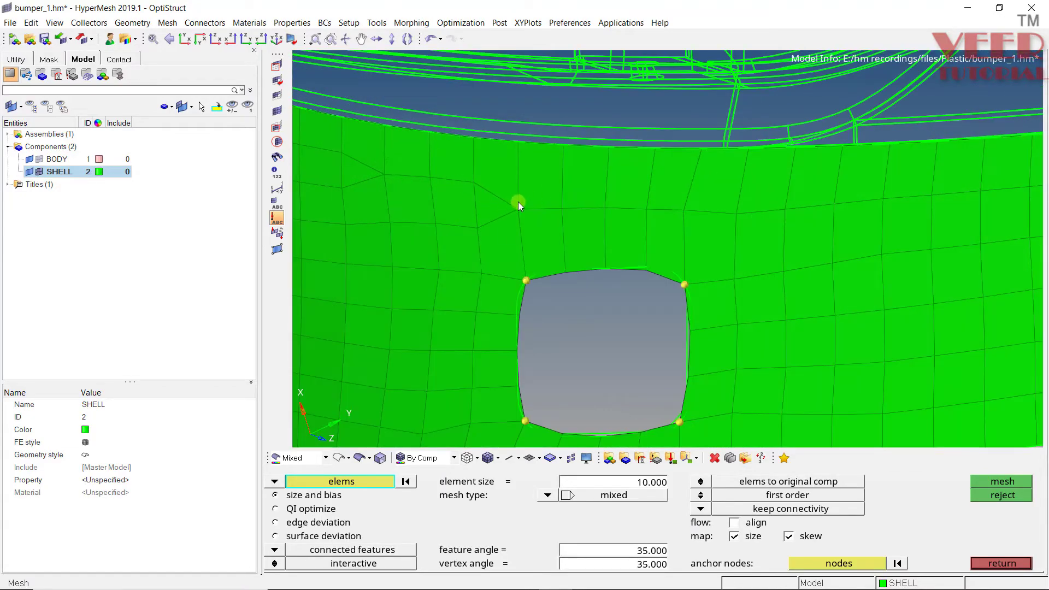
{"action": "scroll", "coordinate": [429, 196], "scroll_direction": "down", "scroll_amount": 4}
{"action": "scroll", "coordinate": [570, 198], "scroll_direction": "up", "scroll_amount": 3}
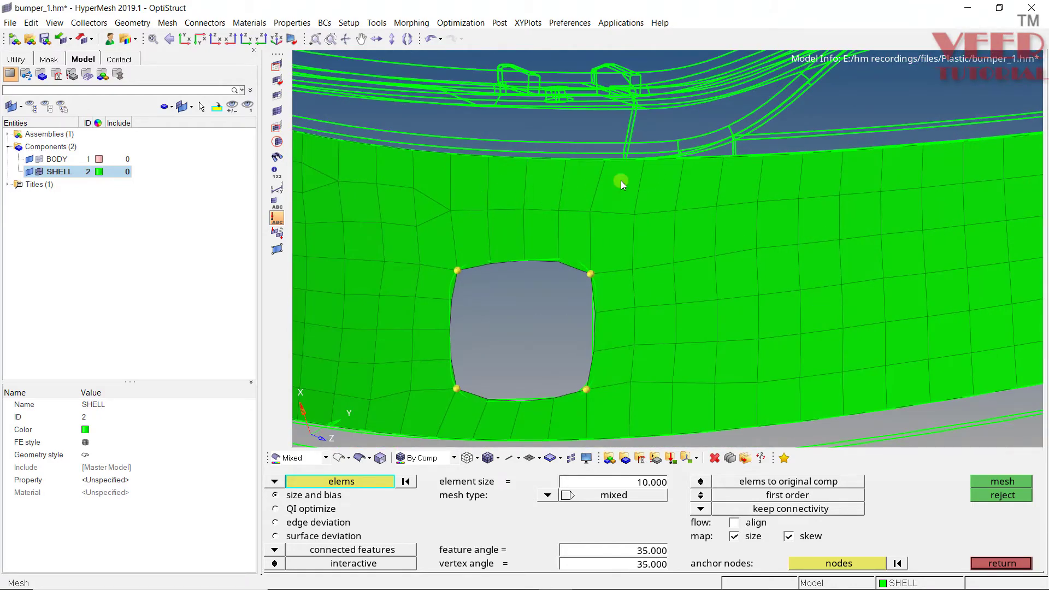
- Remesh the two rows of elements directly above the square cutout, continuing to its right side
{"action": "left_click_drag", "start_coordinate": [873, 144], "coordinate": [410, 258], "text": "shift"}
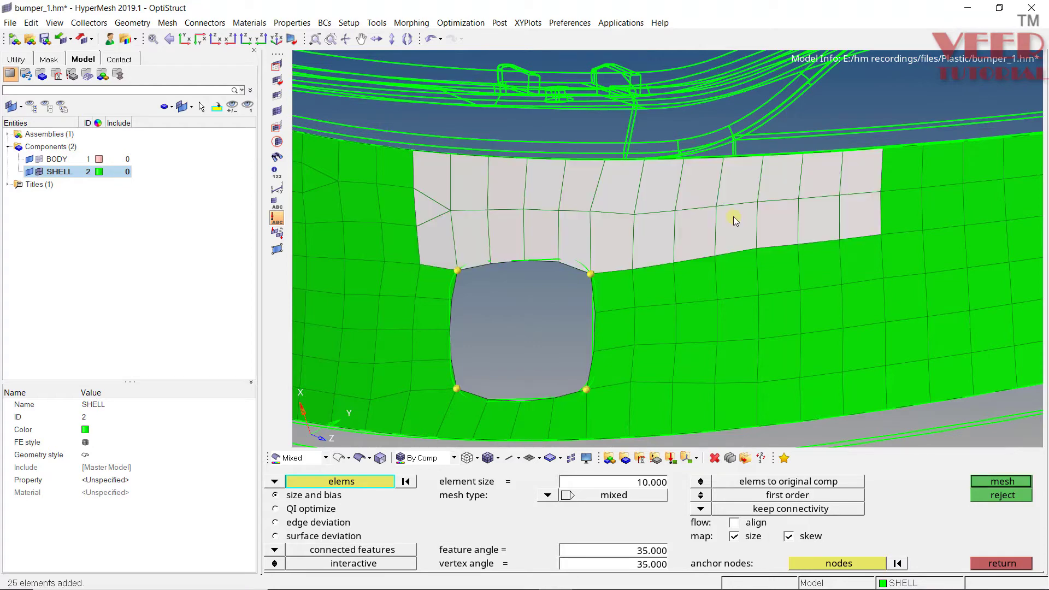
{"action": "middle_click", "coordinate": [734, 216]}
{"action": "middle_click", "coordinate": [908, 163]}
- Remesh the full-height block of elements to the right of the square cutout with mixed elements of size 10
{"action": "left_click_drag", "start_coordinate": [907, 162], "coordinate": [903, 415], "text": "shift"}
{"action": "middle_click", "coordinate": [933, 323]}
{"action": "scroll", "coordinate": [595, 264], "scroll_direction": "down", "scroll_amount": 5, "text": "ctrl"}
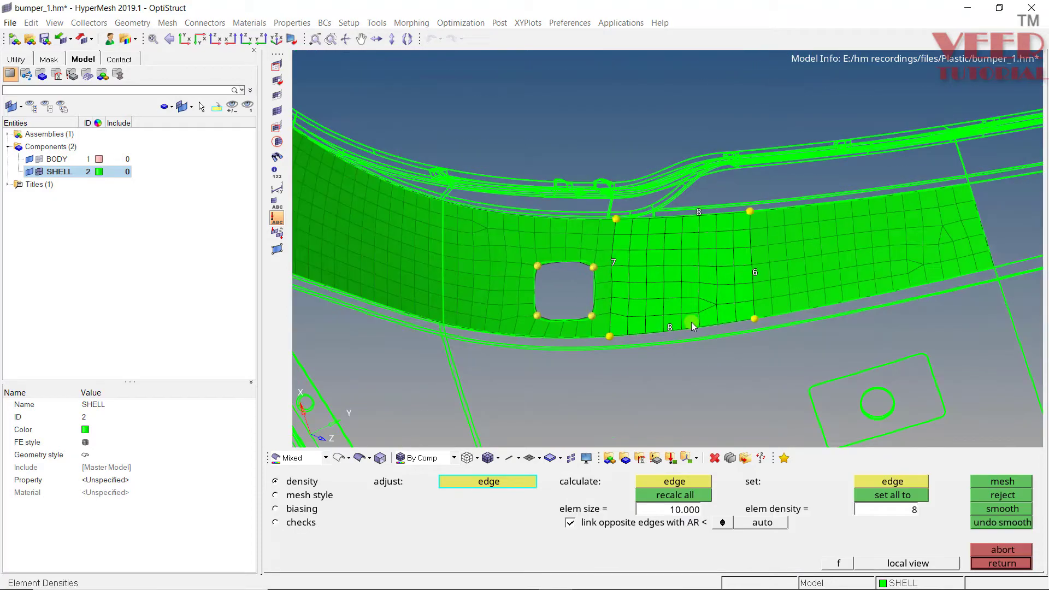
{"action": "middle_click", "coordinate": [751, 305]}
- Remesh the full-height block of elements at the patch's far right end, up to the surface edge line
{"action": "right_click_drag", "start_coordinate": [766, 270], "coordinate": [674, 269], "text": "ctrl"}
{"action": "scroll", "coordinate": [674, 269], "scroll_direction": "down", "scroll_amount": 2, "text": "ctrl"}
{"action": "scroll", "coordinate": [674, 269], "scroll_direction": "up", "scroll_amount": 3, "text": "ctrl"}
{"action": "left_click_drag", "start_coordinate": [925, 258], "coordinate": [885, 268], "text": "ctrl"}
{"action": "scroll", "coordinate": [825, 192], "scroll_direction": "up", "scroll_amount": 3, "text": "ctrl"}
{"action": "left_click_drag", "start_coordinate": [889, 112], "coordinate": [549, 363], "text": "shift"}
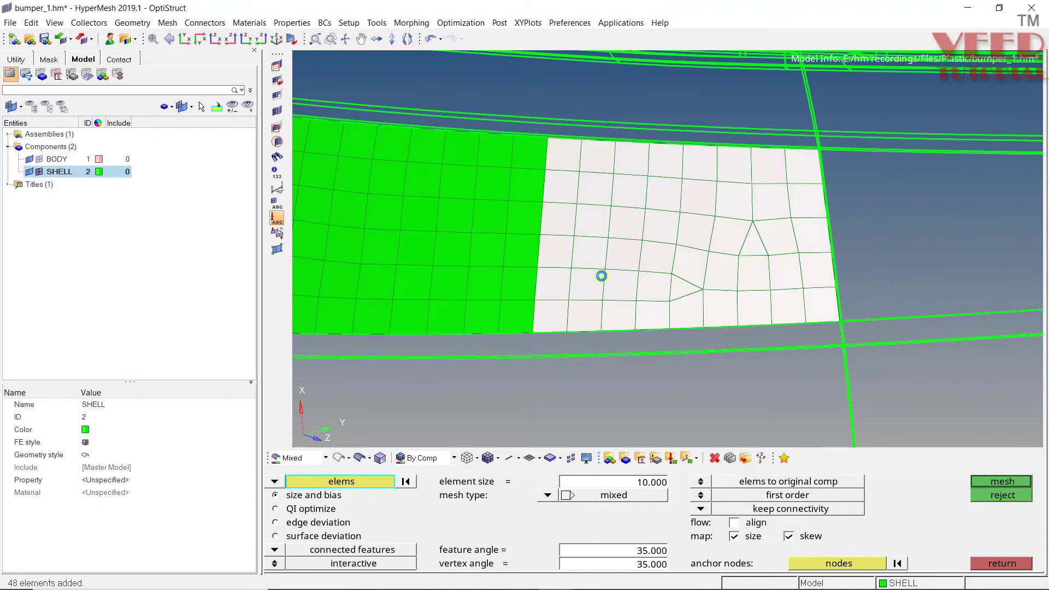
{"action": "middle_click", "coordinate": [603, 275]}
- Examine the element flow on both sides of the cutout for irregular or skewed quads
{"action": "scroll", "coordinate": [639, 207], "scroll_direction": "down", "scroll_amount": 1, "text": "ctrl"}
{"action": "left_click_drag", "start_coordinate": [437, 289], "coordinate": [433, 264], "text": "ctrl"}
{"action": "scroll", "coordinate": [400, 231], "scroll_direction": "up", "scroll_amount": 4, "text": "ctrl"}
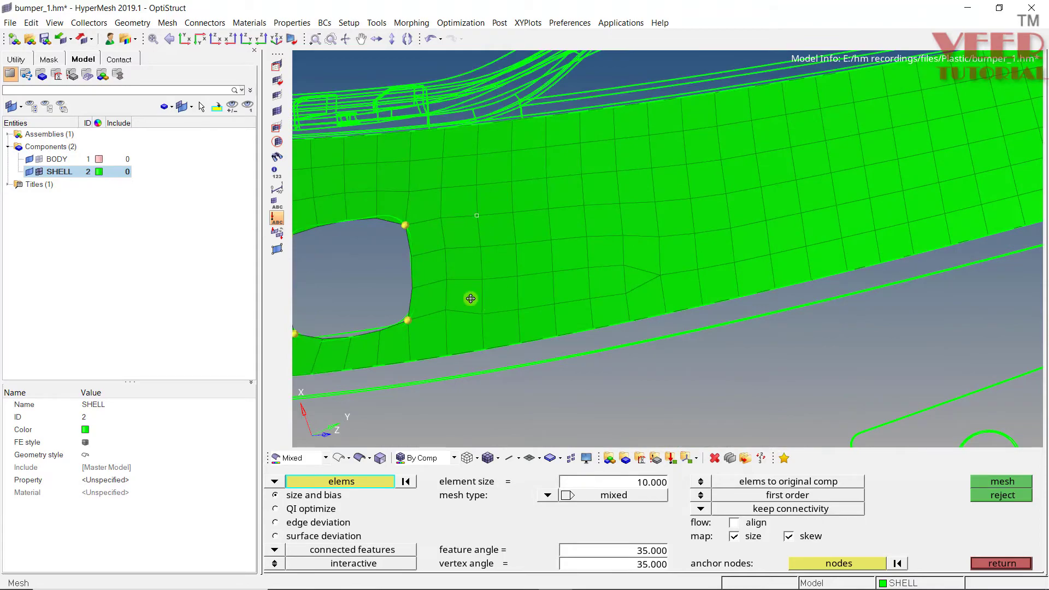
{"action": "scroll", "coordinate": [471, 297], "scroll_direction": "down", "scroll_amount": 3}
{"action": "scroll", "coordinate": [481, 296], "scroll_direction": "up", "scroll_amount": 2}
{"action": "scroll", "coordinate": [496, 291], "scroll_direction": "down", "scroll_amount": 4}
{"action": "scroll", "coordinate": [404, 308], "scroll_direction": "up", "scroll_amount": 4}
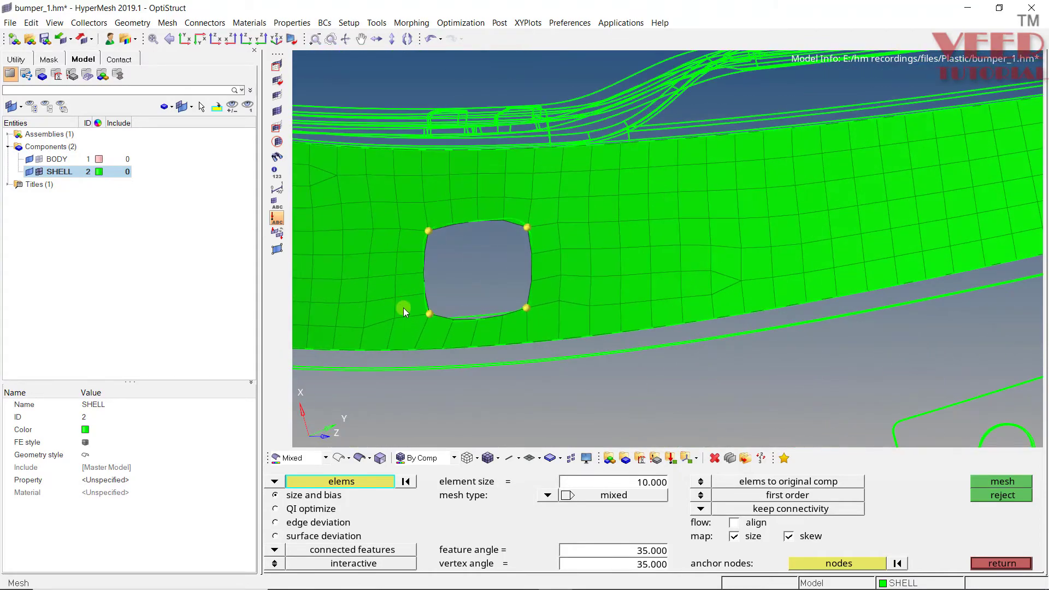
{"action": "scroll", "coordinate": [417, 332], "scroll_direction": "down", "scroll_amount": 3}
{"action": "scroll", "coordinate": [497, 313], "scroll_direction": "up", "scroll_amount": 2}
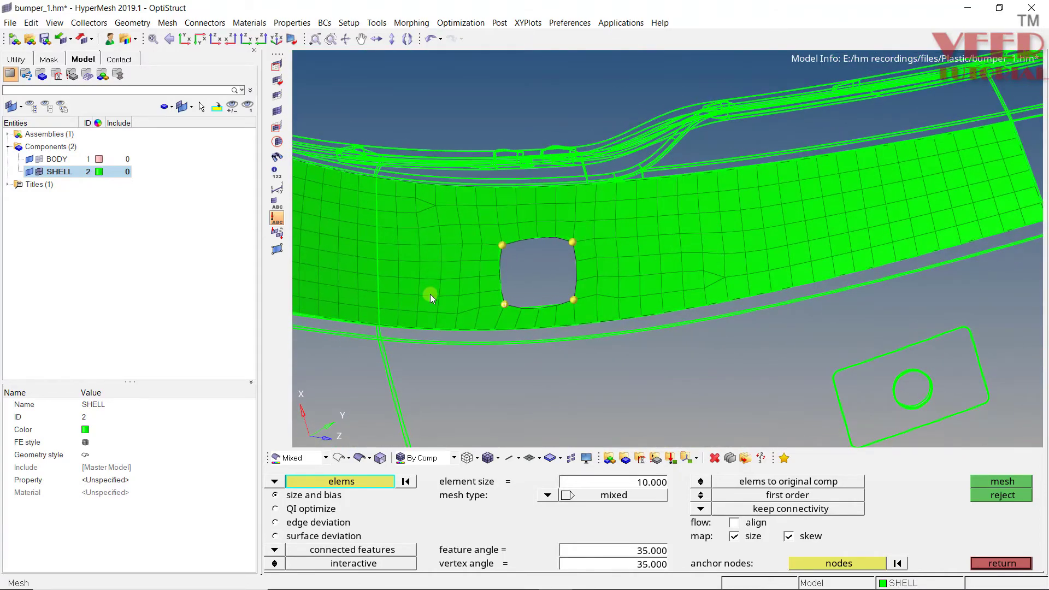
{"action": "scroll", "coordinate": [429, 293], "scroll_direction": "up", "scroll_amount": 4}
{"action": "scroll", "coordinate": [548, 321], "scroll_direction": "up", "scroll_amount": 1}
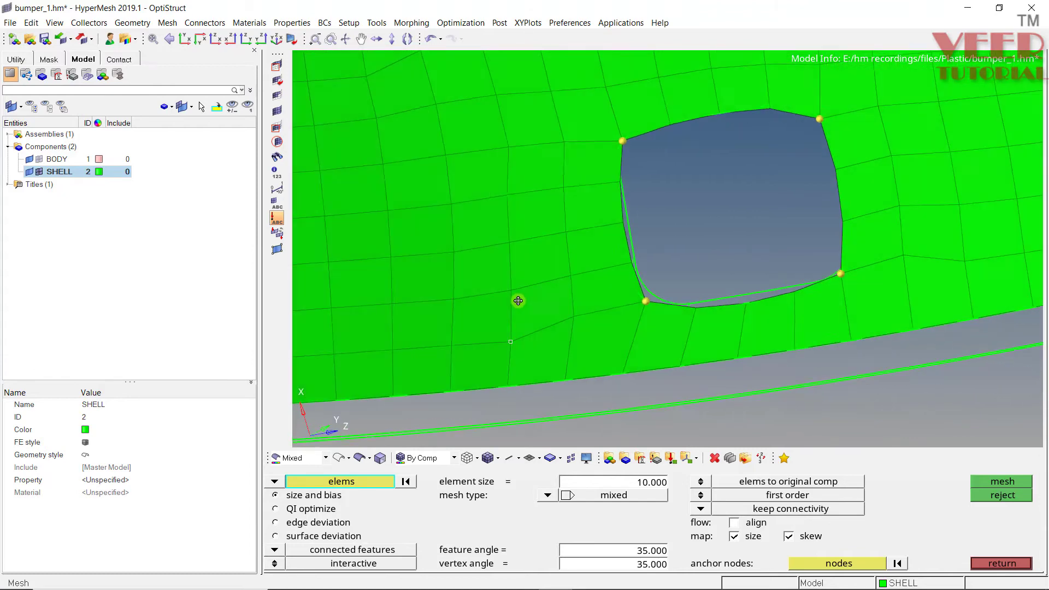
{"action": "scroll", "coordinate": [553, 320], "scroll_direction": "down", "scroll_amount": 2}
{"action": "scroll", "coordinate": [578, 143], "scroll_direction": "up", "scroll_amount": 3}
{"action": "scroll", "coordinate": [605, 188], "scroll_direction": "down", "scroll_amount": 2}
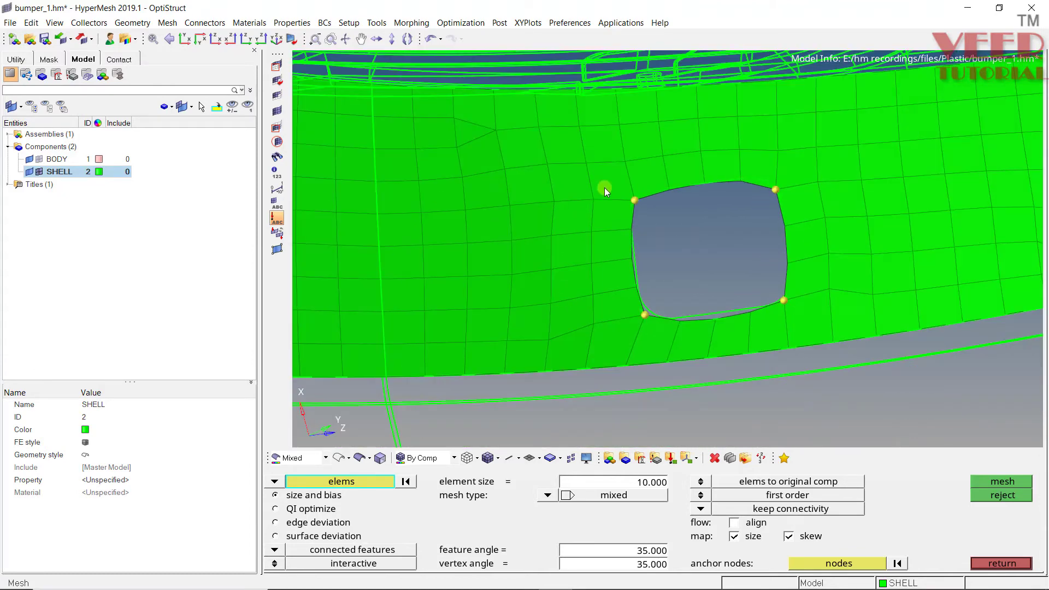
- Remesh and smooth the block of elements beside the cutout's upper-left corner, then accept the mesh
{"action": "scroll", "coordinate": [625, 133], "scroll_direction": "up", "scroll_amount": 2}
{"action": "left_click_drag", "start_coordinate": [636, 111], "coordinate": [554, 213], "text": "shift"}
{"action": "left_click_drag", "start_coordinate": [444, 336], "coordinate": [445, 336], "text": "shift"}
{"action": "middle_click", "coordinate": [628, 267]}
{"action": "left_click", "coordinate": [1003, 509]}
{"action": "left_click", "coordinate": [1003, 564]}
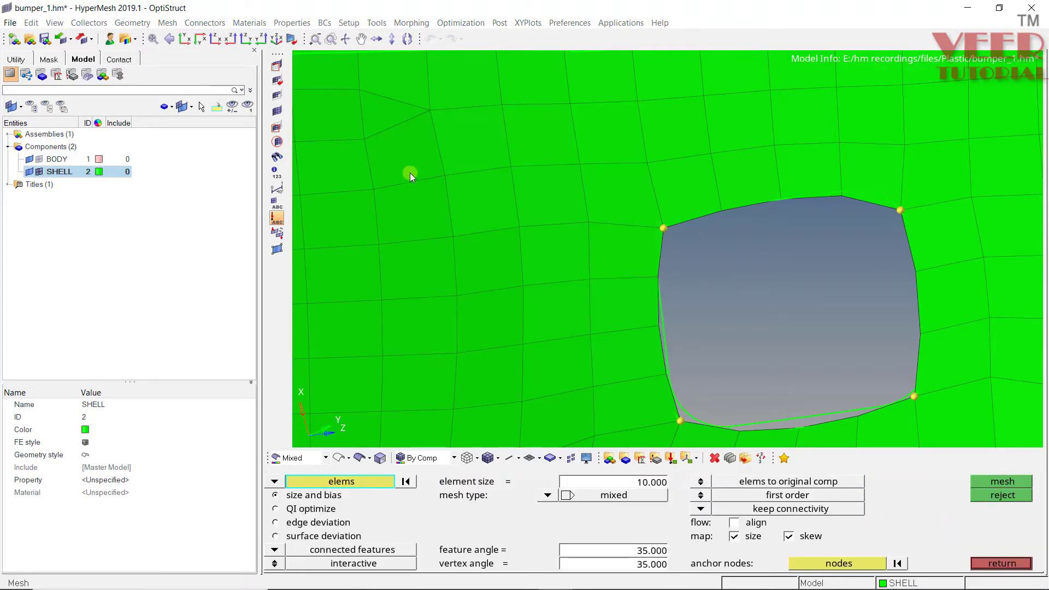
- Examine the meshed patch from the cutout across to its slanted outer end for element quality
{"action": "scroll", "coordinate": [386, 125], "scroll_direction": "down", "scroll_amount": 5}
{"action": "left_click_drag", "start_coordinate": [621, 174], "coordinate": [602, 146], "text": "ctrl"}
{"action": "scroll", "coordinate": [591, 244], "scroll_direction": "down", "scroll_amount": 2}
{"action": "scroll", "coordinate": [428, 150], "scroll_direction": "up", "scroll_amount": 6}
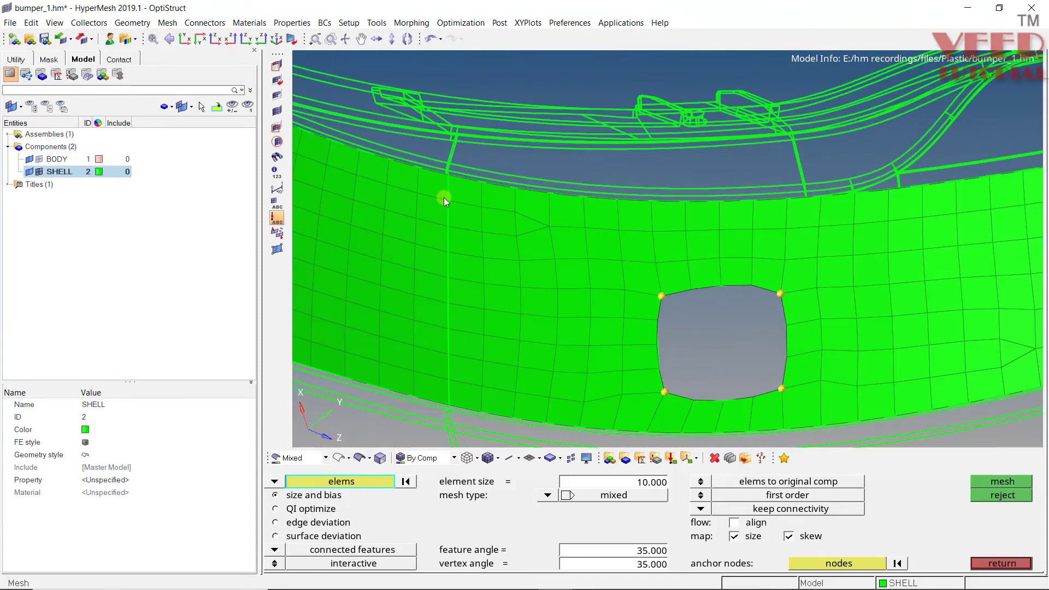
{"action": "scroll", "coordinate": [486, 215], "scroll_direction": "down", "scroll_amount": 5}
{"action": "left_click_drag", "start_coordinate": [492, 215], "coordinate": [529, 179], "text": "ctrl"}
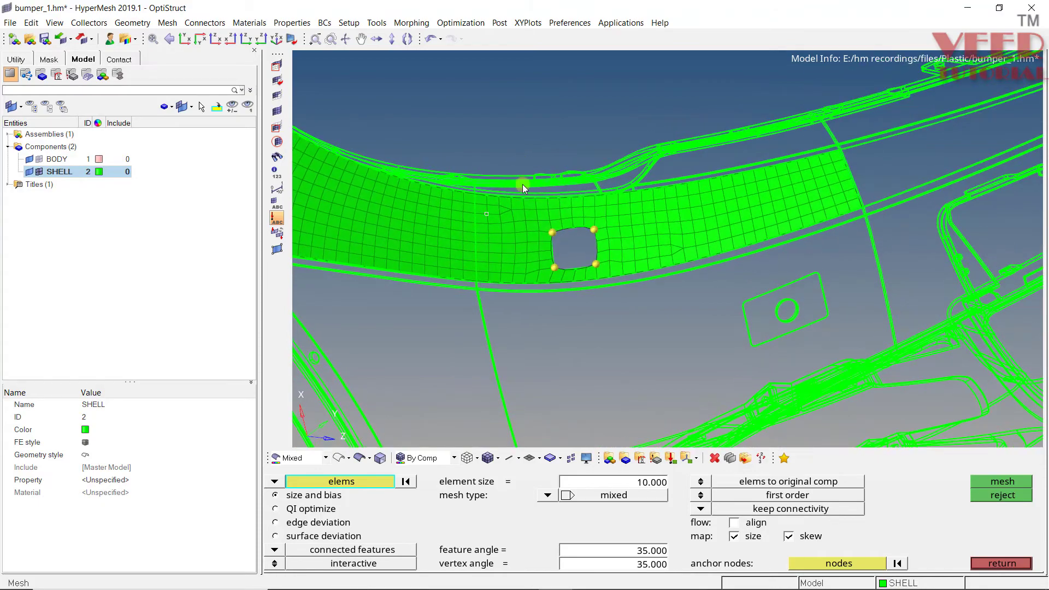
{"action": "scroll", "coordinate": [480, 224], "scroll_direction": "up", "scroll_amount": 4}
{"action": "mouse_move", "coordinate": [590, 265]}
{"action": "left_mouse_down", "text": "ctrl"}
{"action": "mouse_move", "coordinate": [525, 277]}
{"action": "mouse_move", "coordinate": [504, 237]}
{"action": "mouse_move", "coordinate": [551, 214]}
{"action": "mouse_move", "coordinate": [592, 231]}
{"action": "mouse_move", "coordinate": [535, 246]}
{"action": "mouse_move", "coordinate": [544, 267]}
{"action": "mouse_move", "coordinate": [568, 241]}
{"action": "left_mouse_up", "text": "ctrl"}
{"action": "scroll", "coordinate": [447, 356], "scroll_direction": "up", "scroll_amount": 4}
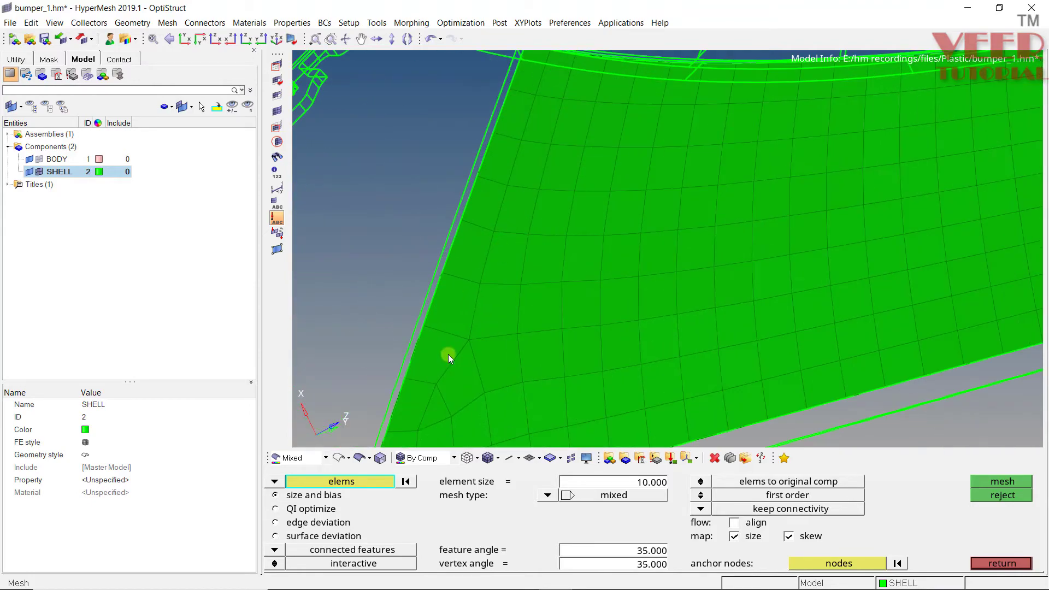
- Shade the geometry and select a duplicated mesh node near the patch's lower edge for projection to a surface
{"action": "left_click", "coordinate": [361, 458]}
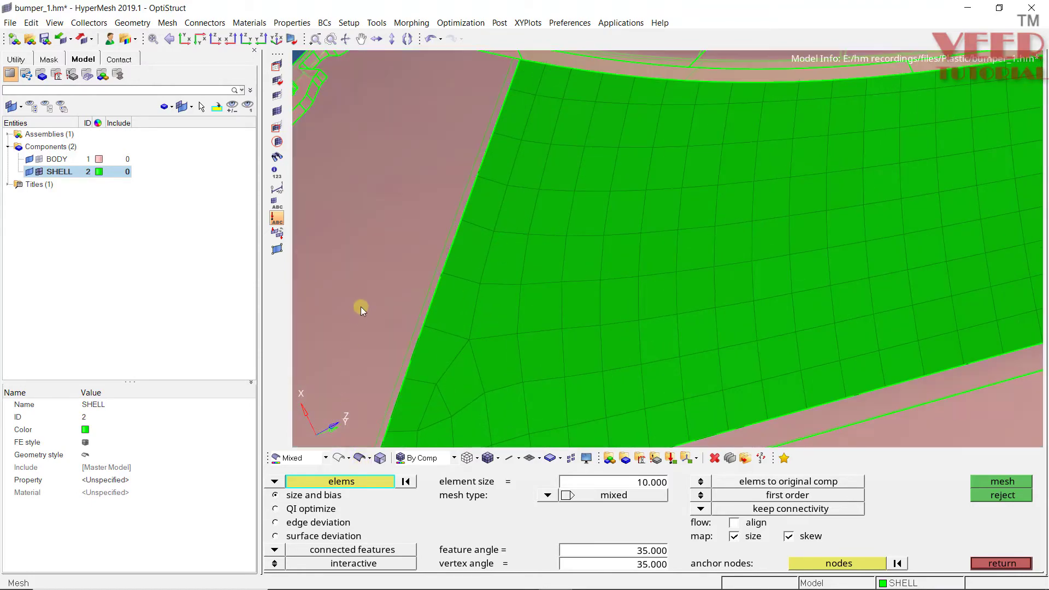
{"action": "scroll", "coordinate": [529, 281], "scroll_direction": "down", "scroll_amount": 5}
{"action": "key", "text": "shift+F7"}
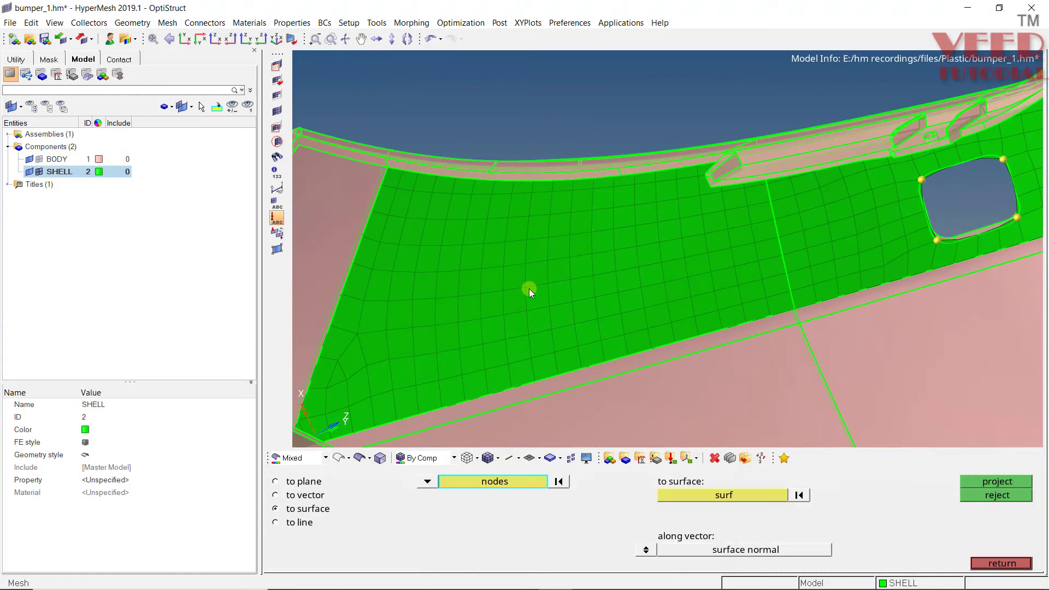
{"action": "scroll", "coordinate": [482, 337], "scroll_direction": "up", "scroll_amount": 3}
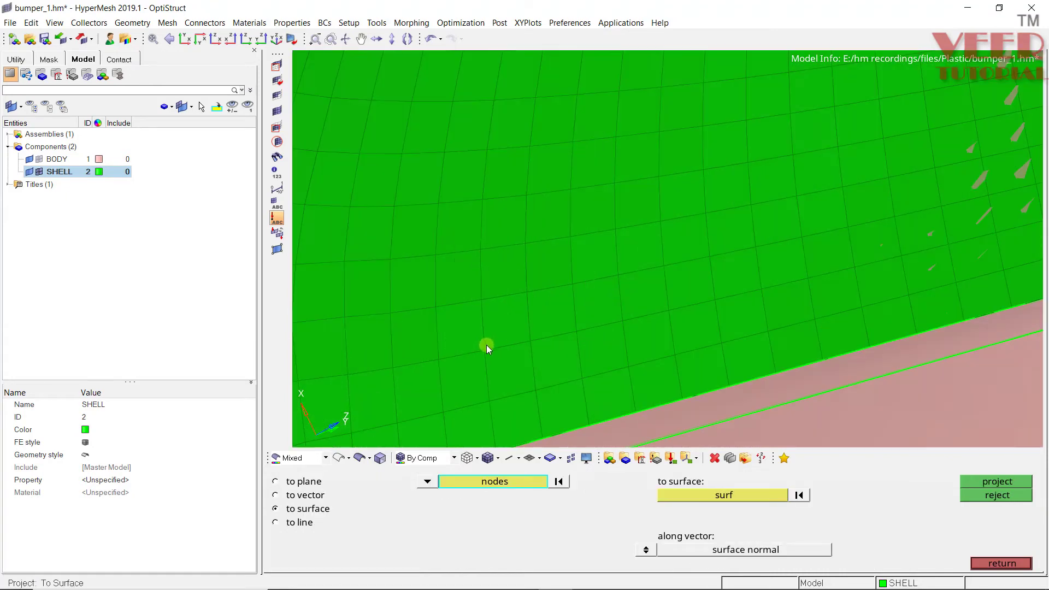
{"action": "left_click", "coordinate": [514, 484]}
{"action": "left_click", "coordinate": [583, 522]}
{"action": "left_click", "coordinate": [518, 482]}
{"action": "left_click", "coordinate": [635, 523]}
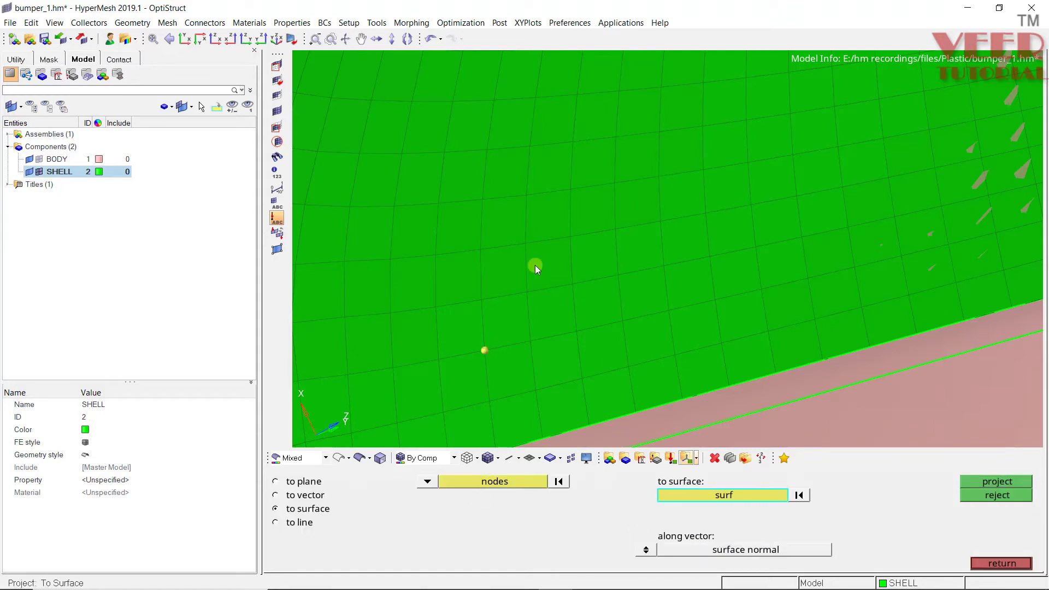
- Project the duplicated node along the surface normal onto the opposite face of the bumper wall
{"action": "scroll", "coordinate": [536, 264], "scroll_direction": "down", "scroll_amount": 5}
{"action": "left_click_drag", "start_coordinate": [570, 231], "coordinate": [580, 139], "text": "ctrl"}
{"action": "scroll", "coordinate": [551, 160], "scroll_direction": "up", "scroll_amount": 6}
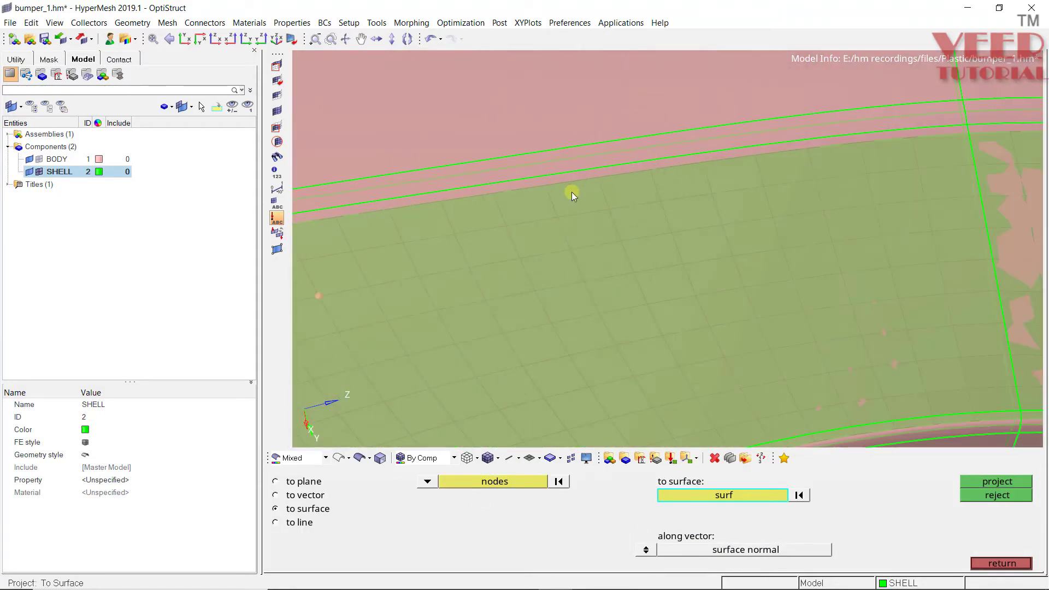
{"action": "scroll", "coordinate": [572, 192], "scroll_direction": "down", "scroll_amount": 3}
{"action": "left_click_drag", "start_coordinate": [649, 214], "coordinate": [657, 236], "text": "ctrl"}
{"action": "scroll", "coordinate": [607, 323], "scroll_direction": "up", "scroll_amount": 4}
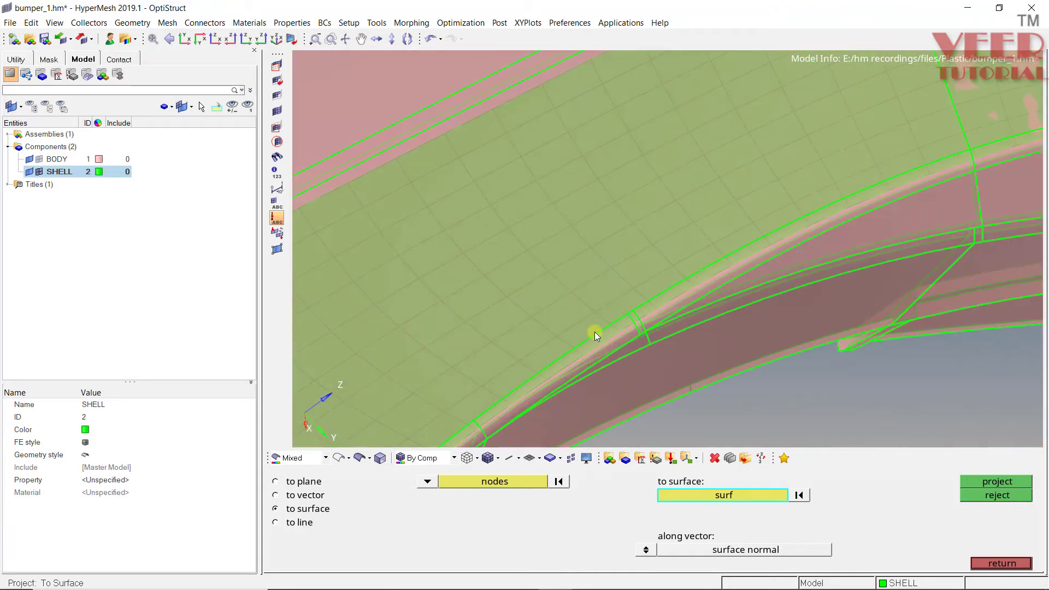
{"action": "left_click", "coordinate": [595, 330]}
{"action": "left_click", "coordinate": [997, 482]}
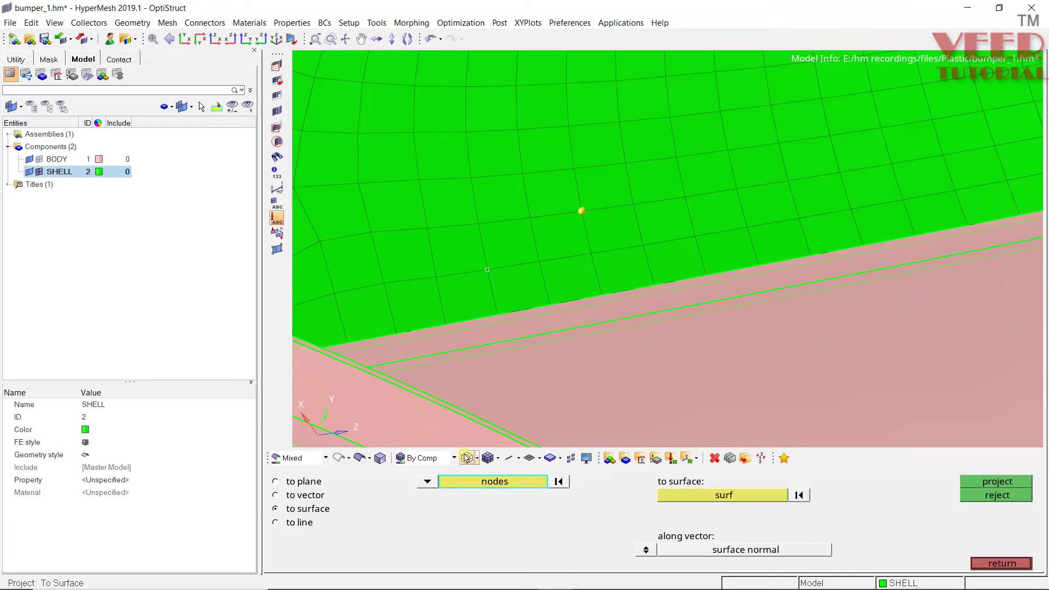
- Display the mesh and geometry as wireframe and measure the distance between the original and projected nodes
{"action": "left_click", "coordinate": [467, 458]}
{"action": "scroll", "coordinate": [566, 192], "scroll_direction": "up", "scroll_amount": 3}
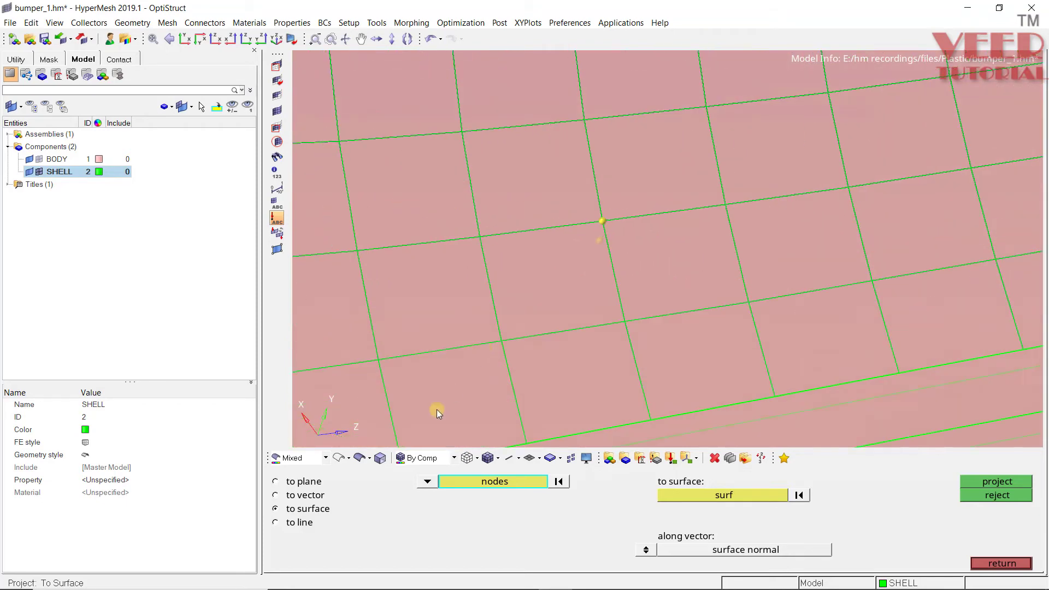
{"action": "left_click", "coordinate": [339, 459]}
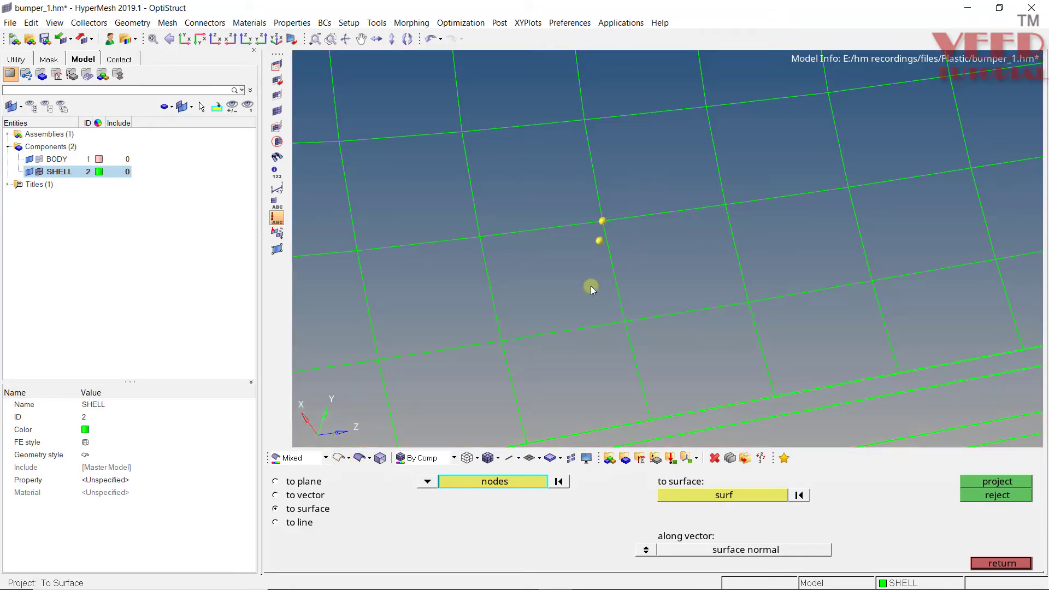
{"action": "key", "text": "F4"}
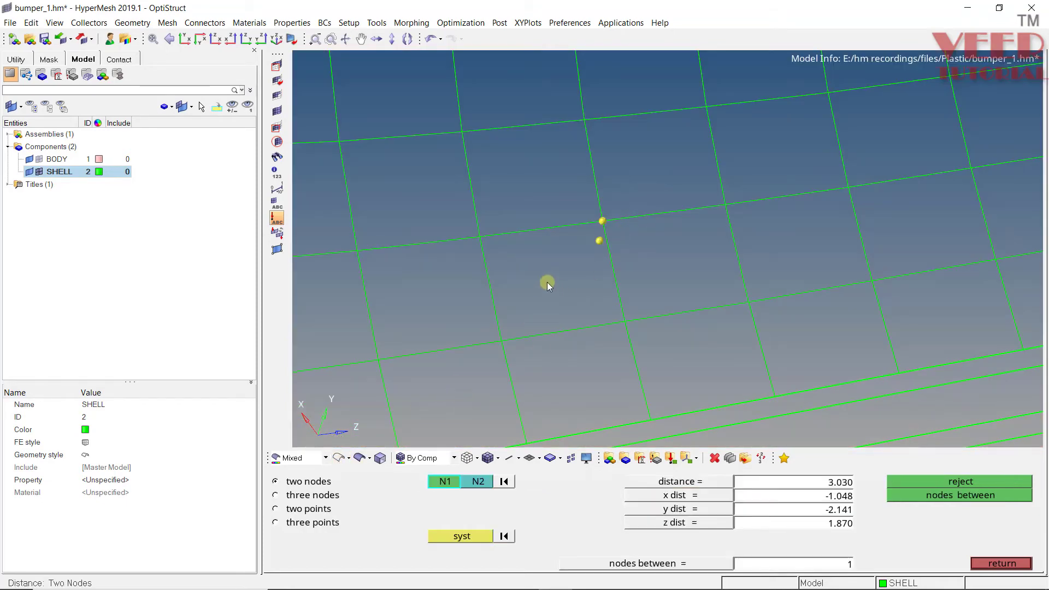
{"action": "left_click", "coordinate": [603, 219]}
{"action": "left_click", "coordinate": [602, 244]}
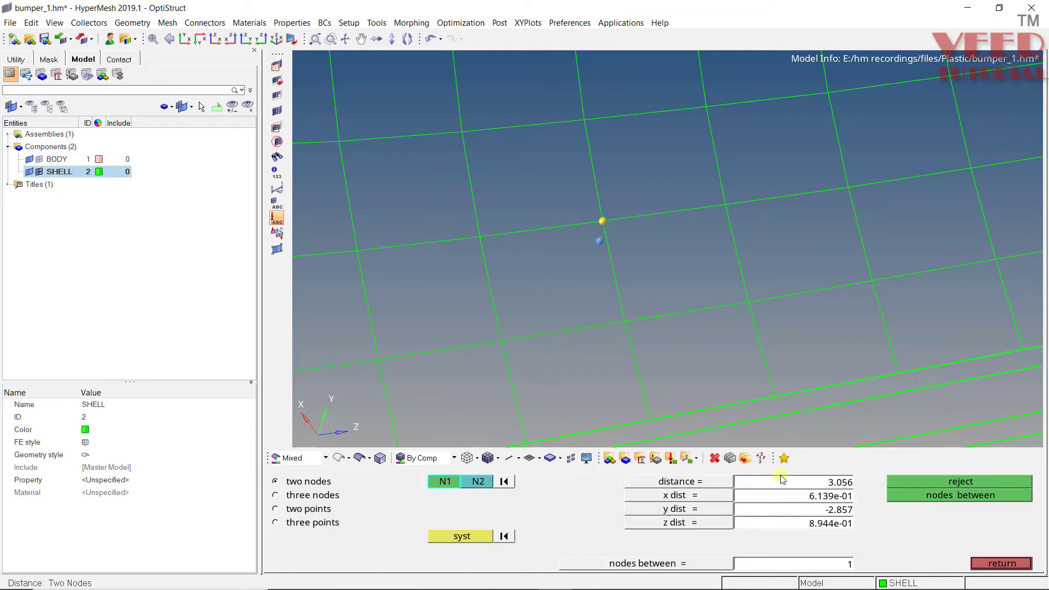
{"action": "key", "text": "F12"}
{"action": "scroll", "coordinate": [471, 246], "scroll_direction": "down", "scroll_amount": 6}
{"action": "scroll", "coordinate": [532, 254], "scroll_direction": "up", "scroll_amount": 5}
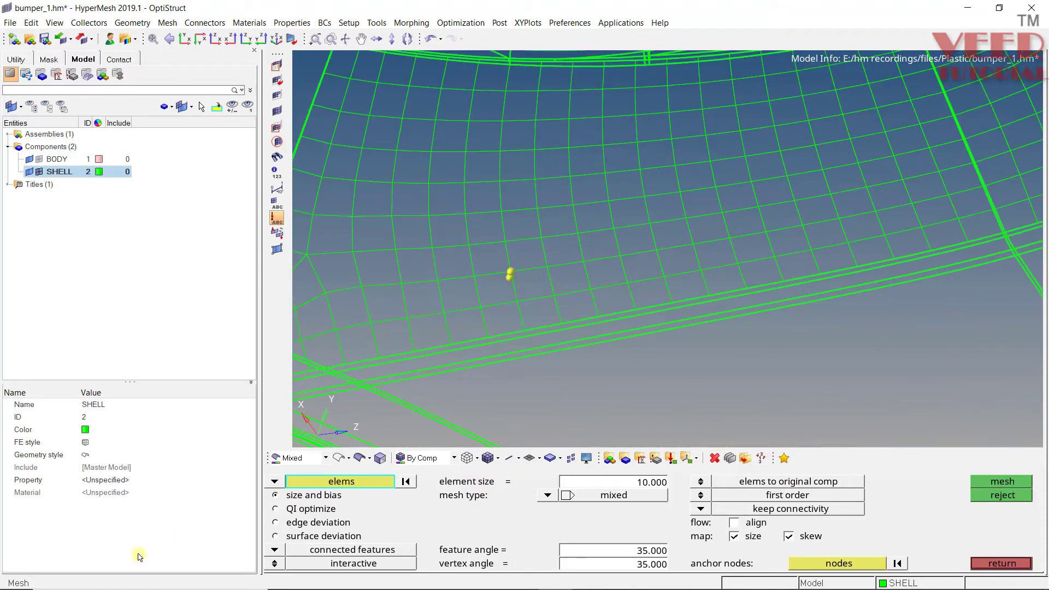
- Switch to Calculator and divide the wall thickness 3.056 by 2 to get the mid-surface offset
{"action": "type", "text": "3.0"}
{"action": "left_click", "coordinate": [641, 393]}
{"action": "left_click", "coordinate": [701, 383]}
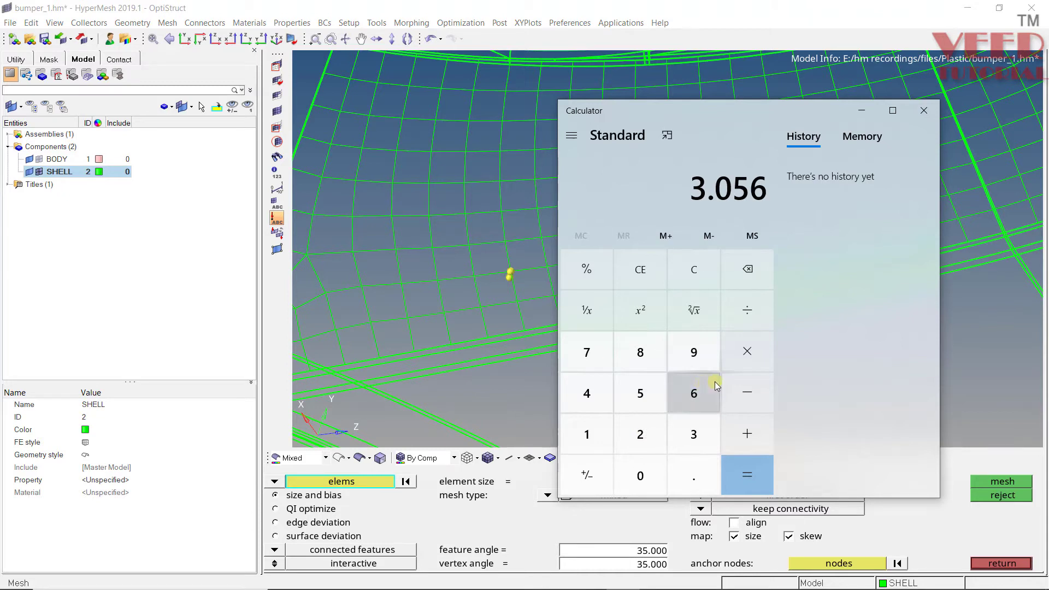
{"action": "left_click", "coordinate": [748, 312]}
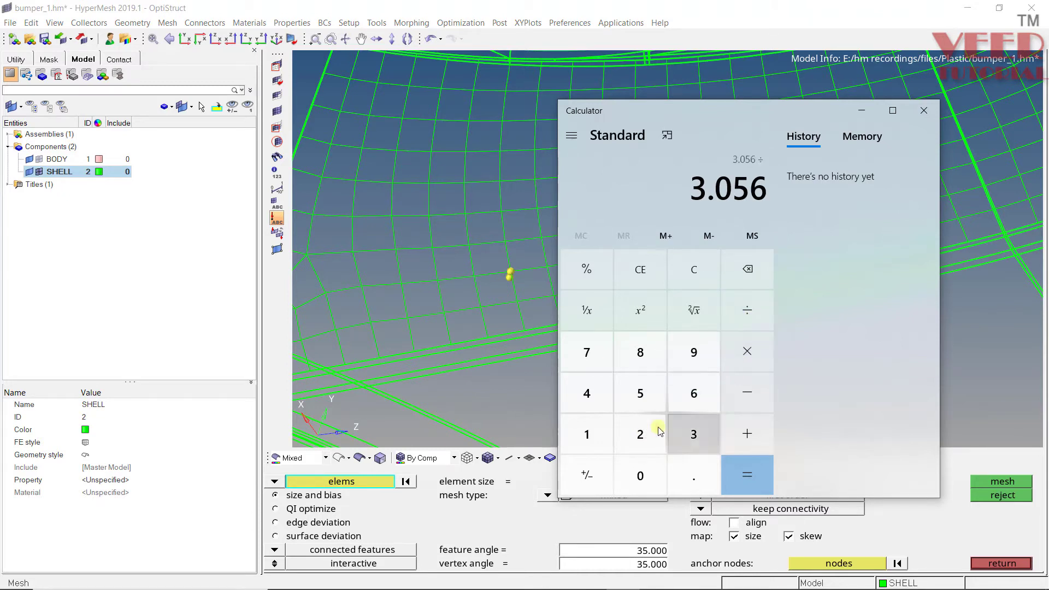
{"action": "left_click", "coordinate": [643, 433]}
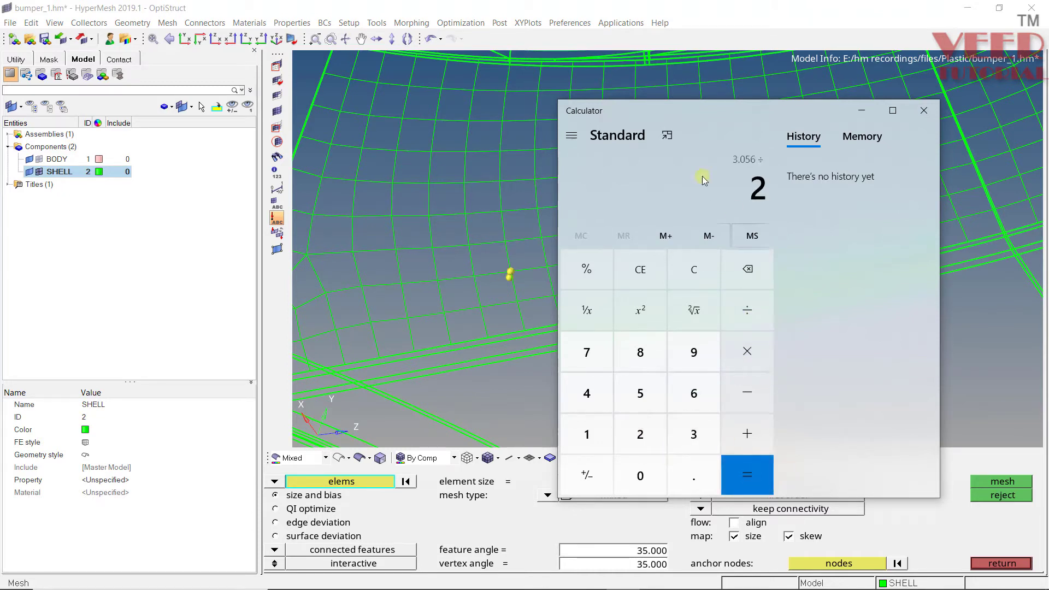
{"action": "left_click", "coordinate": [747, 475]}
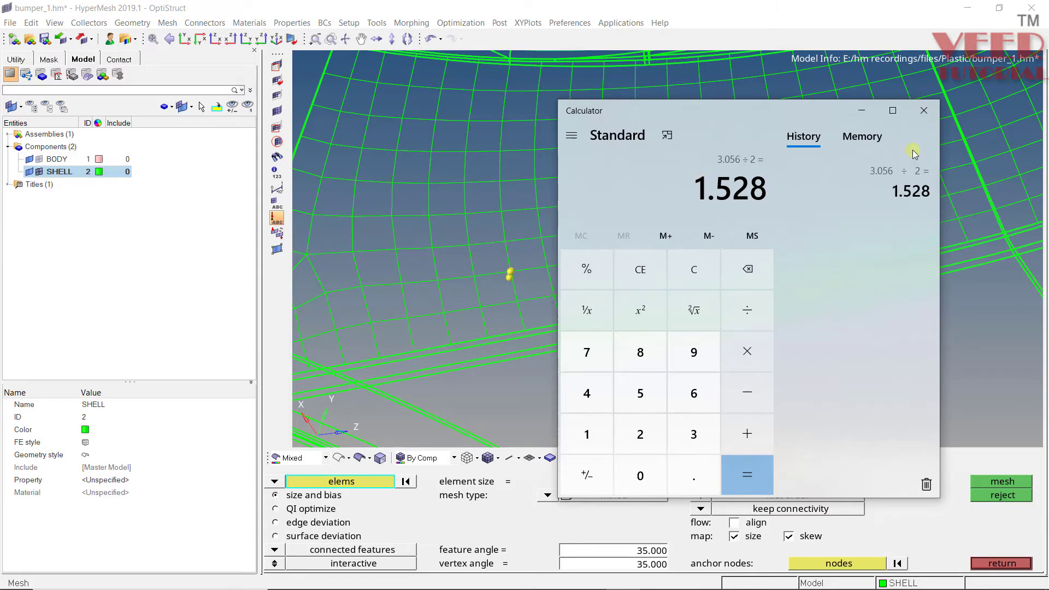
{"action": "left_click", "coordinate": [862, 111]}
- Shade the mesh and set up the element offset command as a shell offset with squared corners
{"action": "left_click", "coordinate": [995, 564]}
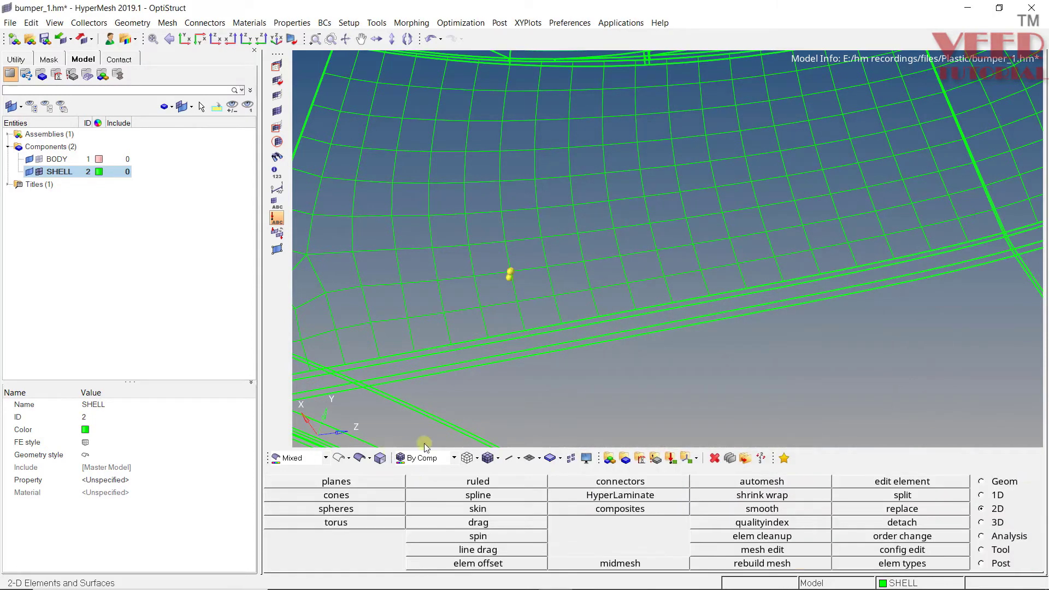
{"action": "left_click", "coordinate": [488, 458]}
{"action": "scroll", "coordinate": [408, 226], "scroll_direction": "down", "scroll_amount": 3, "text": "ctrl"}
{"action": "scroll", "coordinate": [523, 210], "scroll_direction": "up", "scroll_amount": 1, "text": "ctrl"}
{"action": "left_click_drag", "start_coordinate": [645, 300], "coordinate": [663, 311], "text": "ctrl"}
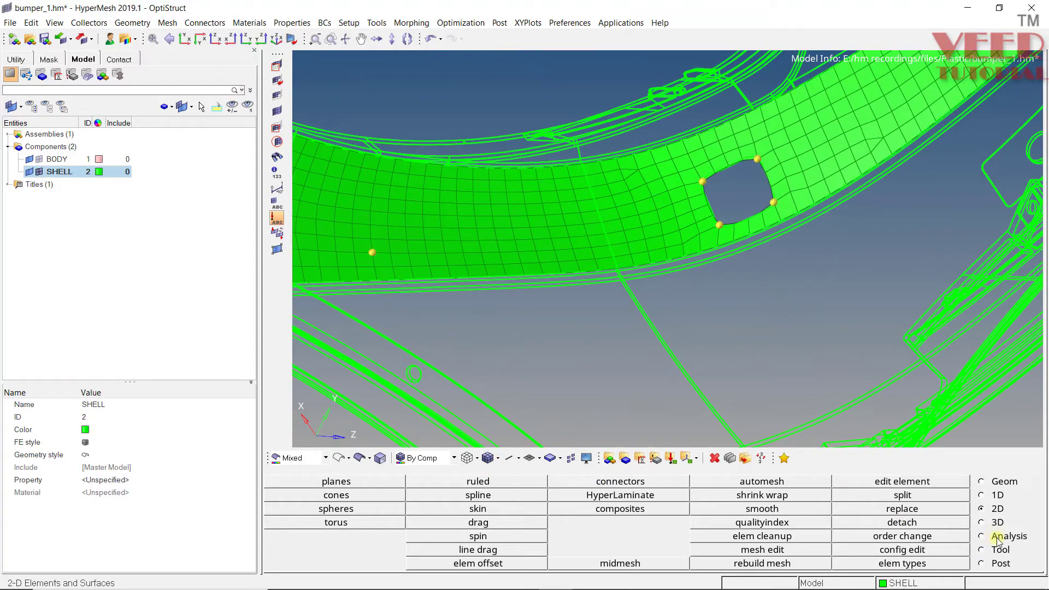
{"action": "left_click", "coordinate": [478, 563]}
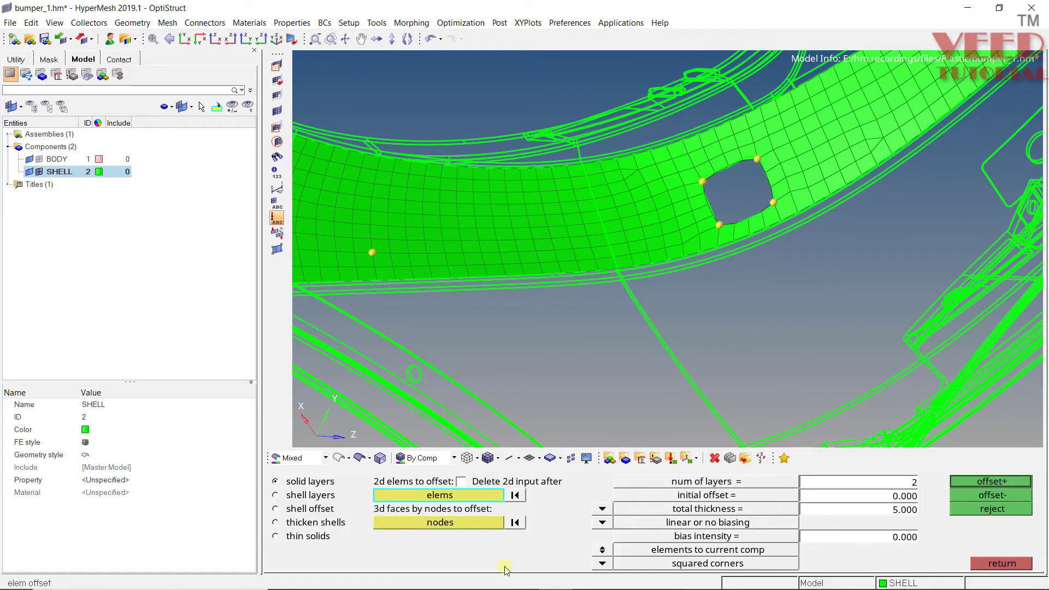
{"action": "left_click", "coordinate": [275, 509]}
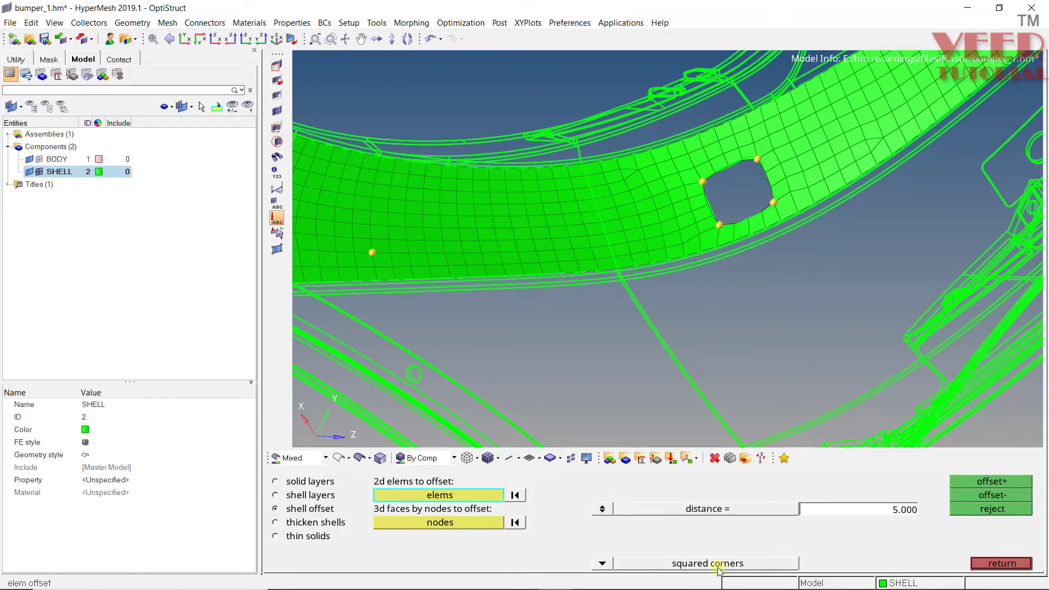
{"action": "left_click", "coordinate": [603, 565]}
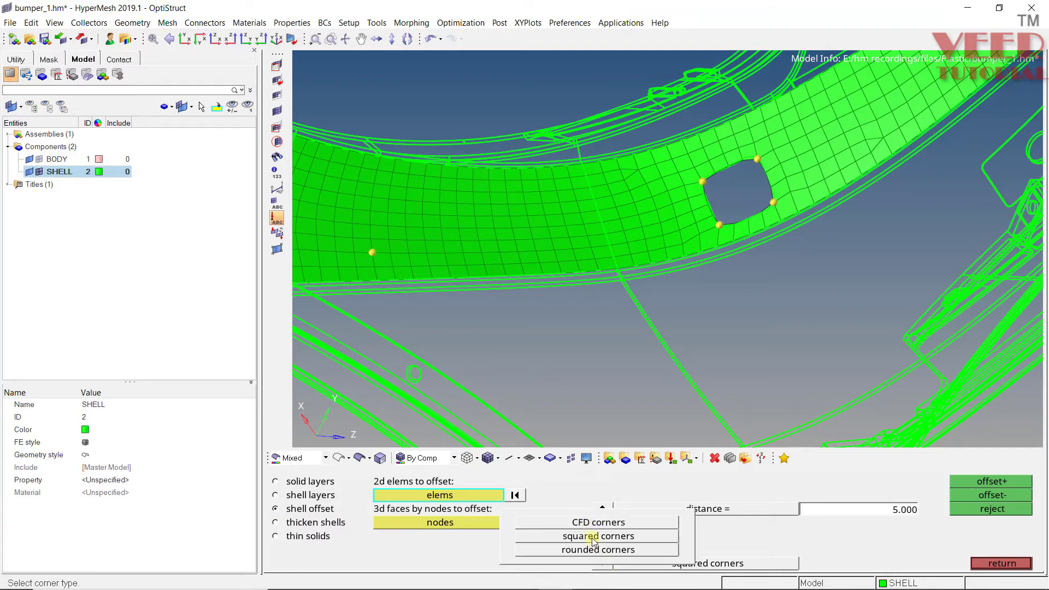
{"action": "left_click", "coordinate": [595, 537]}
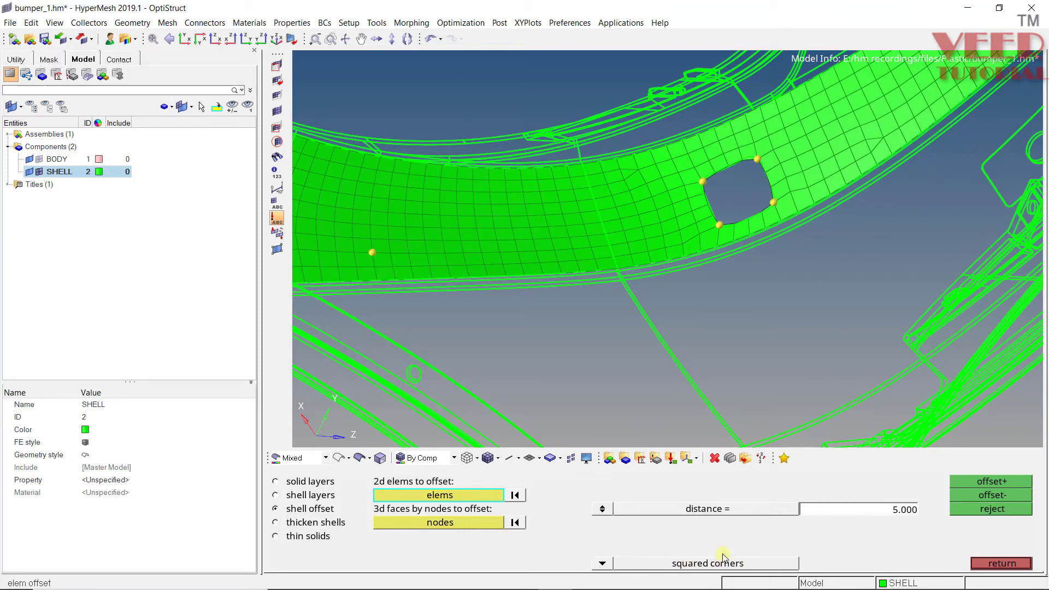
- Set the shell offset distance to 1.528 and select all shell elements attached to the bumper mesh
{"action": "left_click", "coordinate": [900, 515]}
{"action": "type", "text": "1.528"}
{"action": "left_click", "coordinate": [517, 210]}
{"action": "left_click", "coordinate": [466, 494]}
{"action": "left_click", "coordinate": [698, 537]}
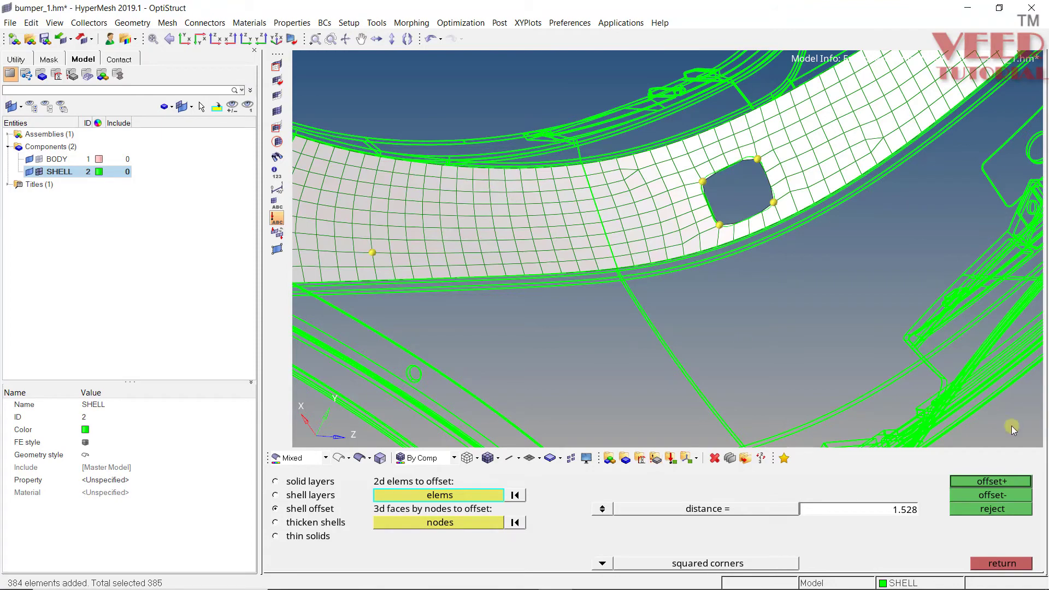
- Try offsetting the selected elements by 1.528 in the positive direction, and reject the result
{"action": "left_click", "coordinate": [992, 482]}
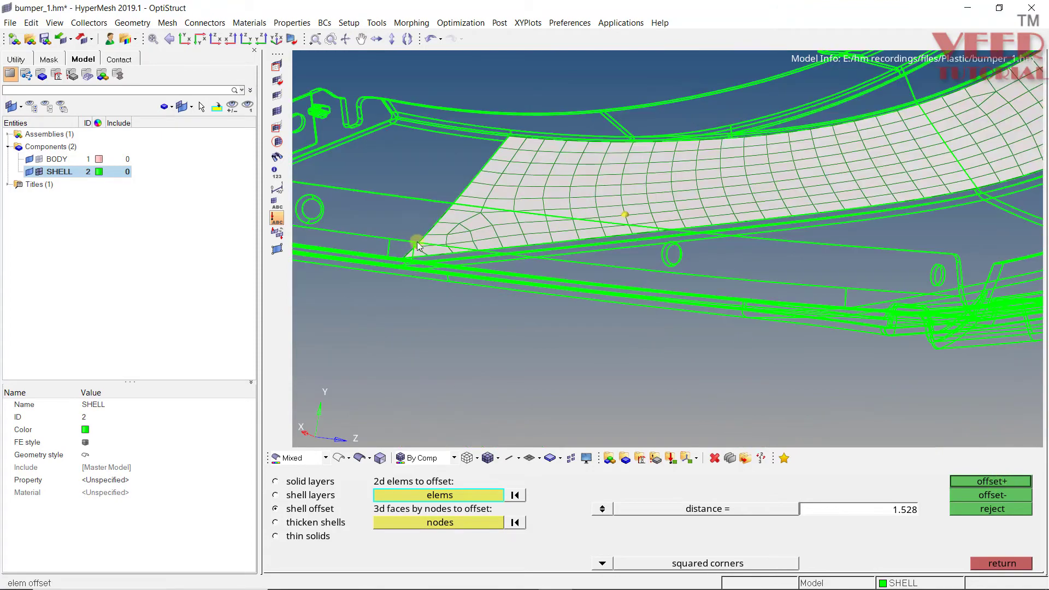
{"action": "scroll", "coordinate": [418, 242], "scroll_direction": "up", "scroll_amount": 3}
{"action": "left_click_drag", "start_coordinate": [449, 253], "coordinate": [446, 225], "text": "ctrl"}
{"action": "left_click", "coordinate": [982, 486]}
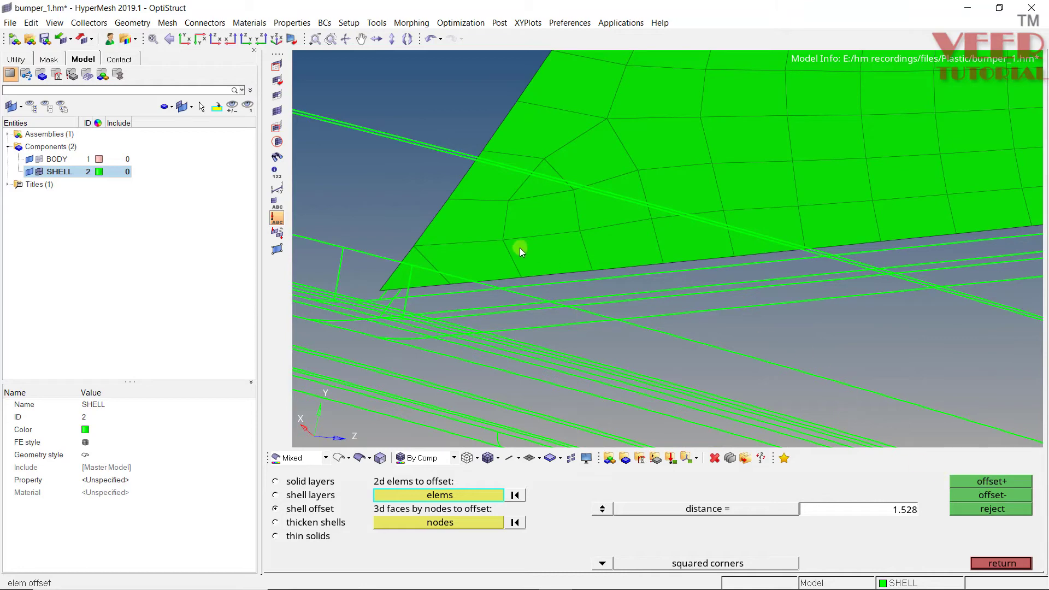
{"action": "left_click", "coordinate": [980, 510]}
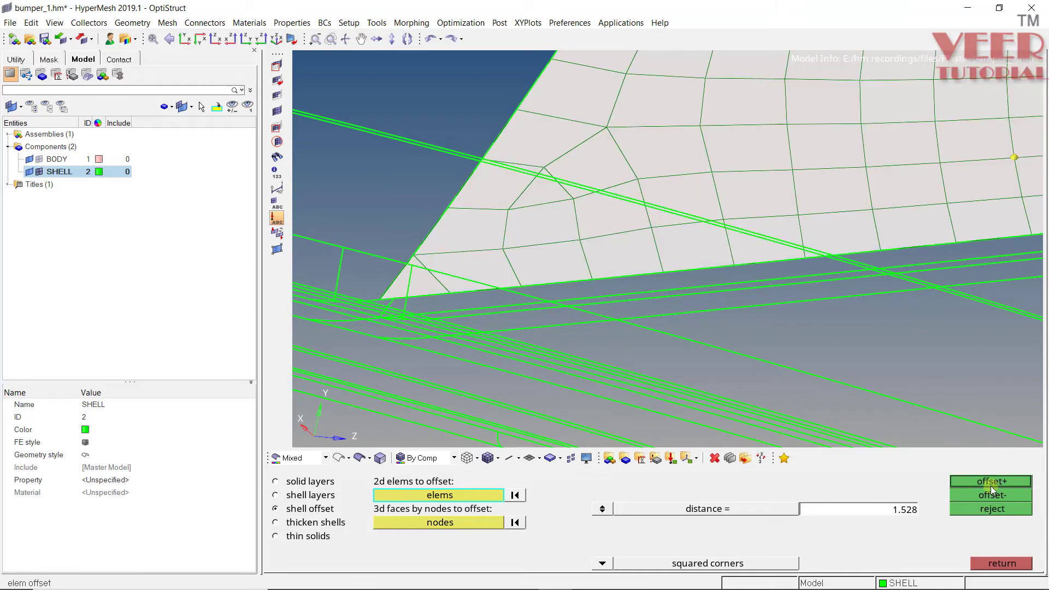
- Offset the selected shell elements by 1.528 in the negative direction and leave the element offset command
{"action": "left_click", "coordinate": [988, 494]}
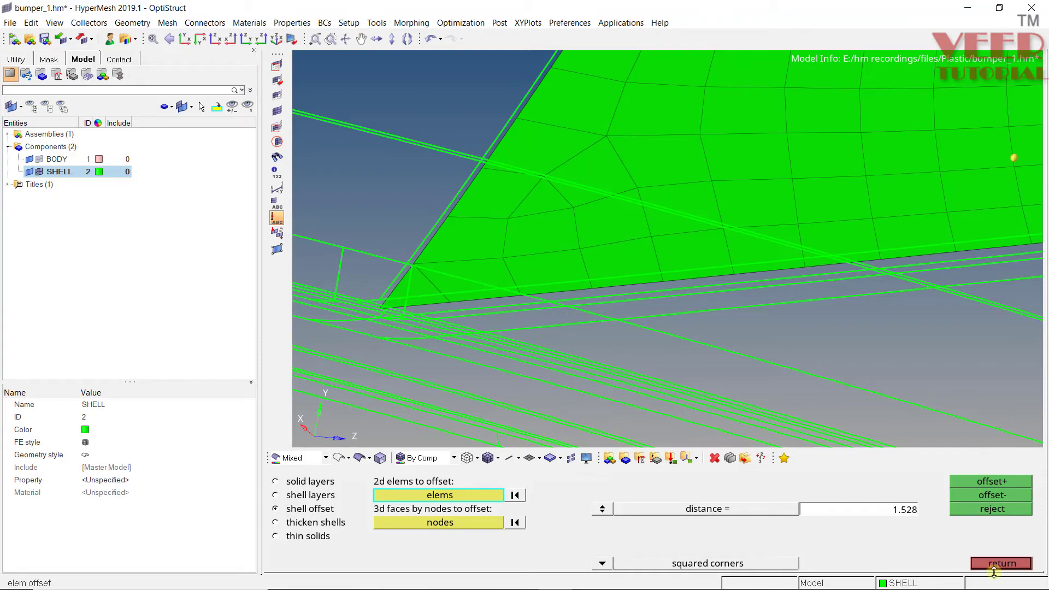
{"action": "left_click", "coordinate": [994, 562]}
{"action": "scroll", "coordinate": [604, 304], "scroll_direction": "down", "scroll_amount": 6, "text": "ctrl"}
{"action": "left_click_drag", "start_coordinate": [652, 211], "coordinate": [683, 273], "text": "ctrl"}
{"action": "scroll", "coordinate": [897, 281], "scroll_direction": "up", "scroll_amount": 4, "text": "ctrl"}
{"action": "left_click_drag", "start_coordinate": [746, 293], "coordinate": [568, 282], "text": "ctrl"}
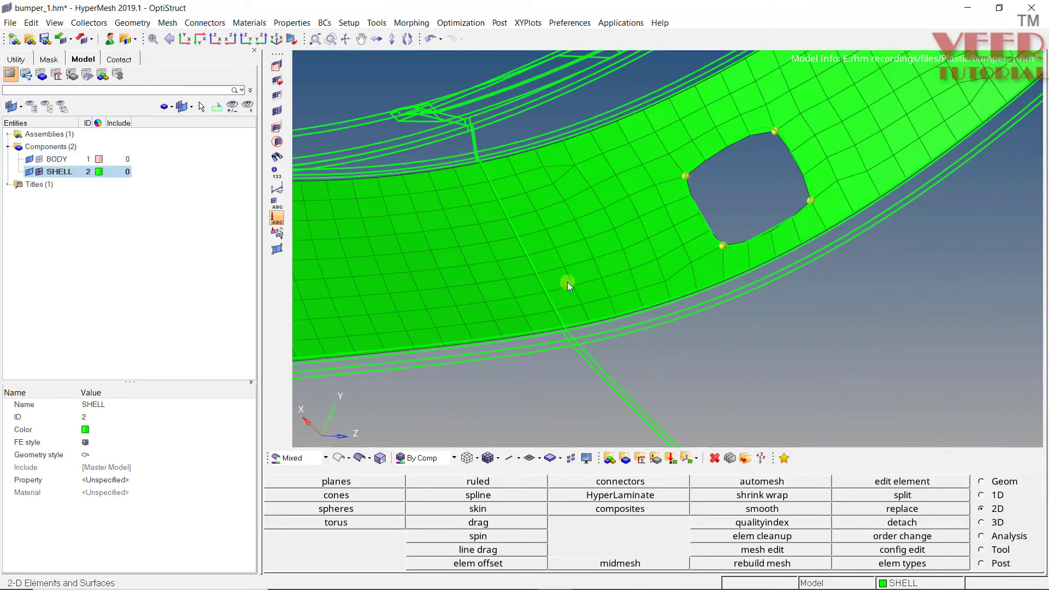
{"action": "scroll", "coordinate": [787, 99], "scroll_direction": "up", "scroll_amount": 3, "text": "ctrl"}
{"action": "scroll", "coordinate": [787, 98], "scroll_direction": "up", "scroll_amount": 3}
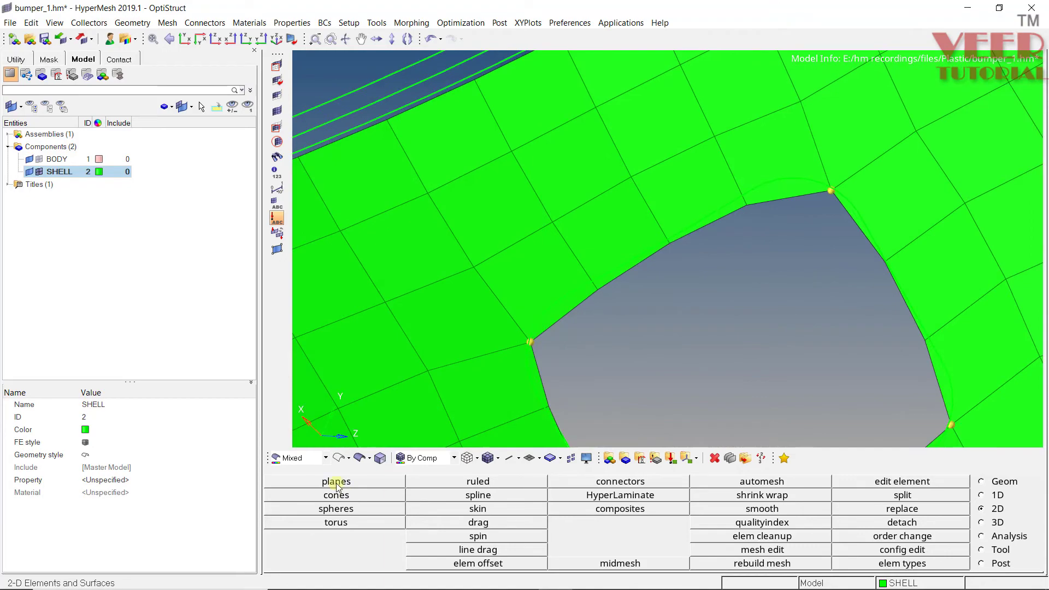
- Display the geometry shaded and check the offset mesh against the wall faces of the square cutout
{"action": "left_click", "coordinate": [358, 460]}
{"action": "scroll", "coordinate": [504, 213], "scroll_direction": "down", "scroll_amount": 3, "text": "ctrl"}
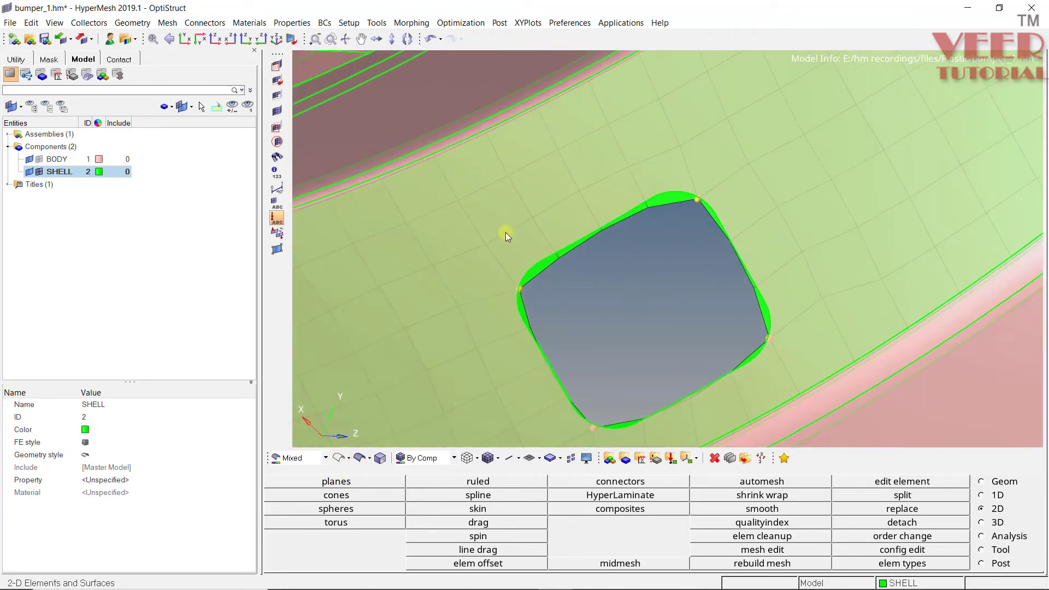
{"action": "left_click_drag", "start_coordinate": [494, 376], "coordinate": [381, 312], "text": "ctrl"}
{"action": "scroll", "coordinate": [481, 293], "scroll_direction": "up", "scroll_amount": 5, "text": "ctrl"}
{"action": "left_click_drag", "start_coordinate": [436, 285], "coordinate": [322, 270], "text": "ctrl"}
{"action": "scroll", "coordinate": [322, 267], "scroll_direction": "down", "scroll_amount": 3, "text": "ctrl"}
{"action": "left_click_drag", "start_coordinate": [373, 241], "coordinate": [405, 242], "text": "ctrl"}
{"action": "scroll", "coordinate": [476, 244], "scroll_direction": "up", "scroll_amount": 3}
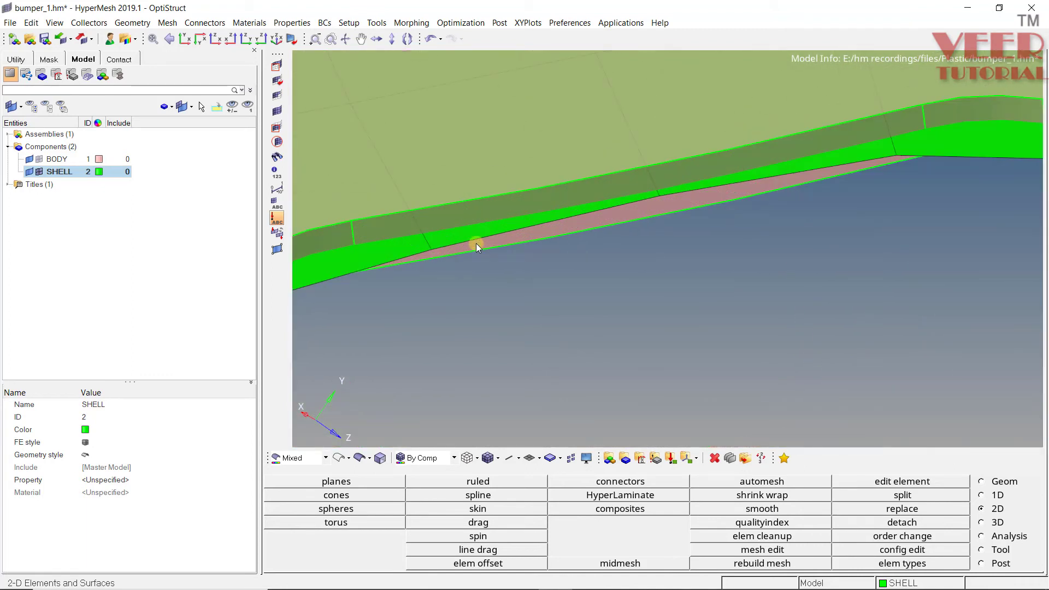
- Project the three mesh nodes along one straight side of the cutout onto that side's wall face along the surface normal
{"action": "key", "text": "shift+F7"}
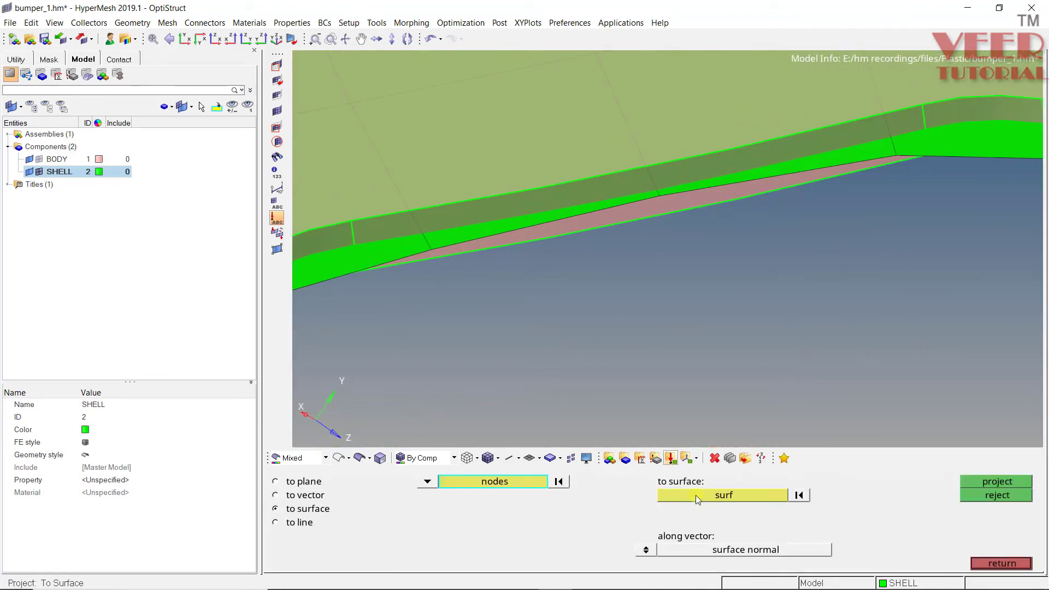
{"action": "left_click", "coordinate": [430, 249]}
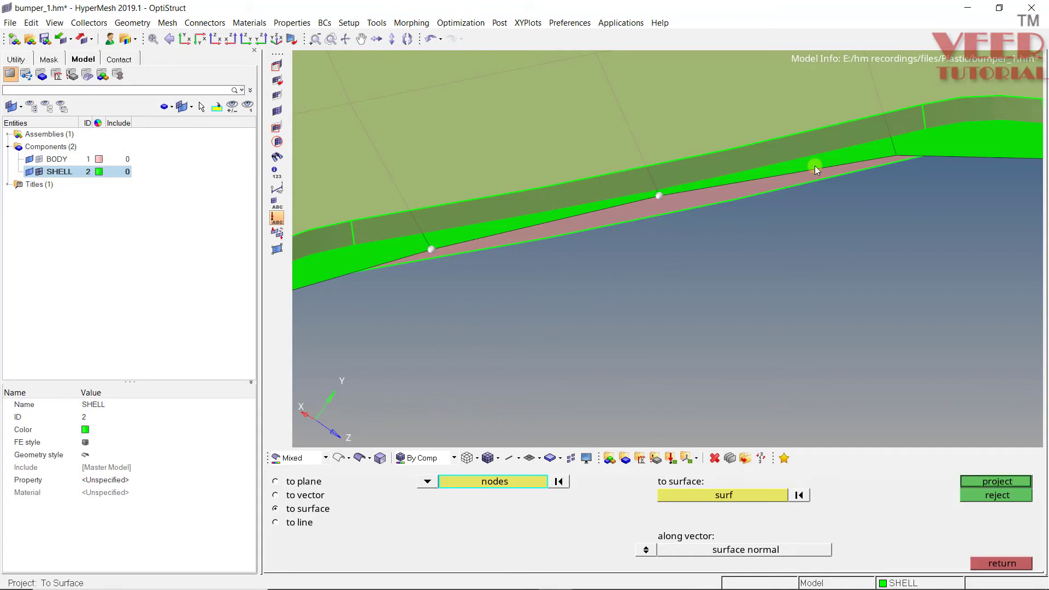
{"action": "left_click", "coordinate": [746, 500]}
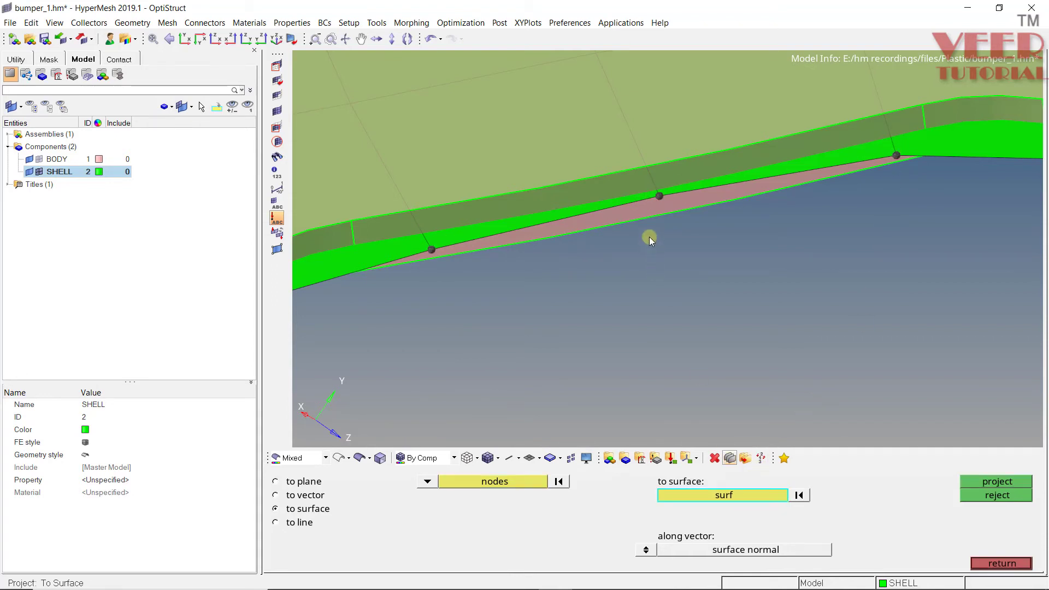
{"action": "left_click", "coordinate": [636, 195]}
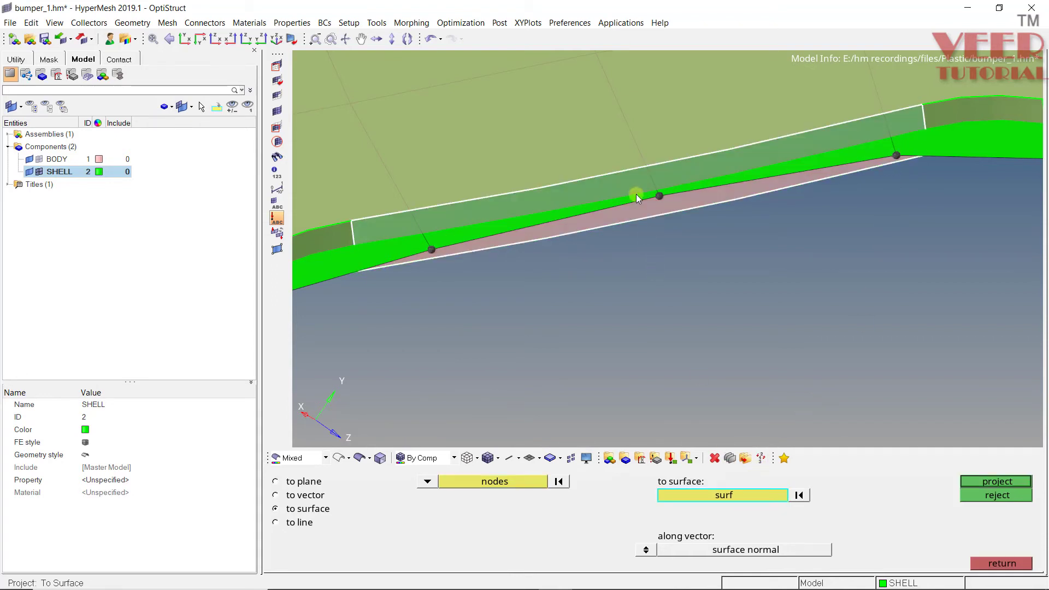
{"action": "left_click", "coordinate": [972, 481]}
{"action": "scroll", "coordinate": [556, 188], "scroll_direction": "down", "scroll_amount": 5}
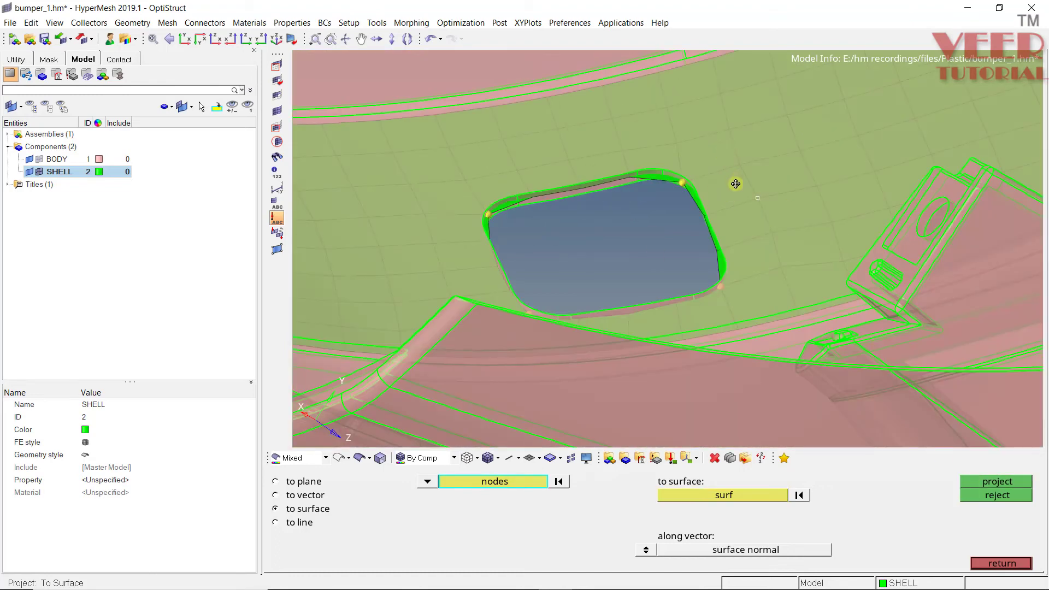
- Project the mesh node at the cutout's rounded corner onto the curved corner face along the surface normal
{"action": "scroll", "coordinate": [685, 164], "scroll_direction": "up", "scroll_amount": 5}
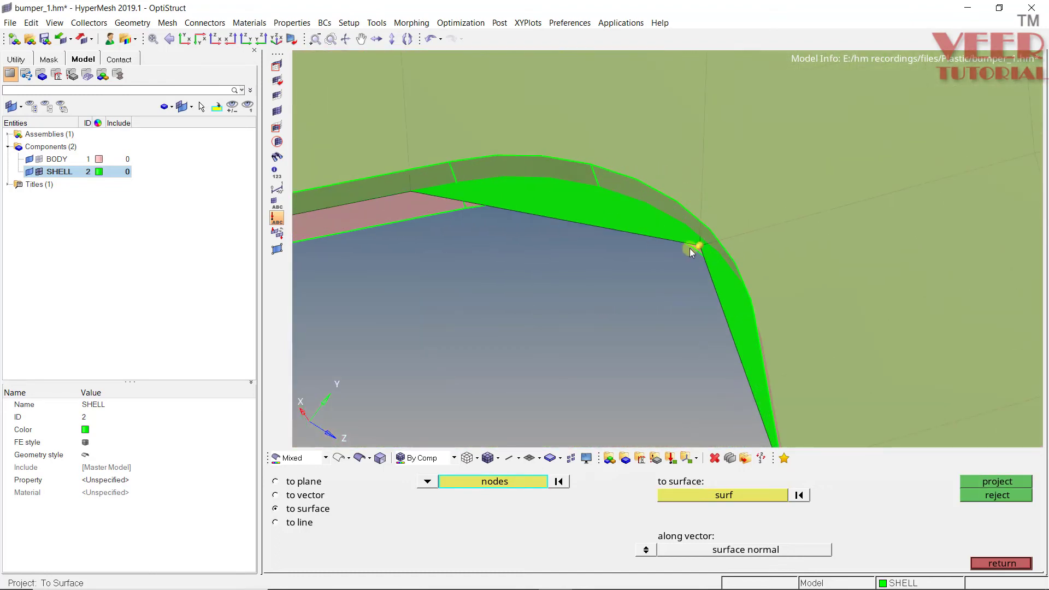
{"action": "scroll", "coordinate": [690, 249], "scroll_direction": "up", "scroll_amount": 3}
{"action": "left_click_drag", "start_coordinate": [785, 283], "coordinate": [730, 235], "text": "ctrl"}
{"action": "scroll", "coordinate": [731, 239], "scroll_direction": "up", "scroll_amount": 3}
{"action": "left_click", "coordinate": [729, 244]}
{"action": "left_click", "coordinate": [695, 490]}
{"action": "left_click", "coordinate": [775, 192]}
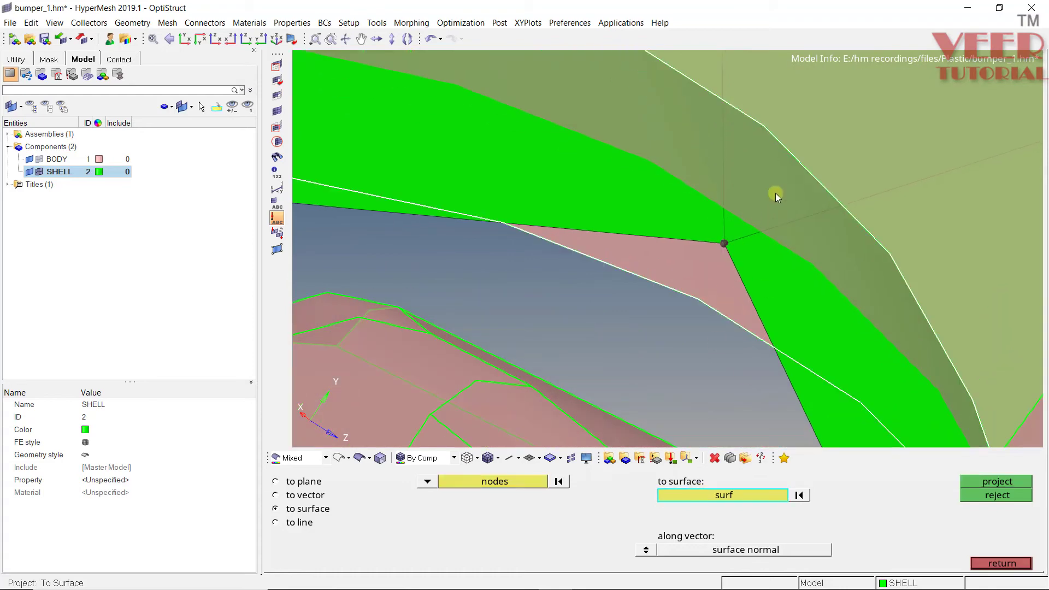
{"action": "left_click", "coordinate": [1020, 484]}
{"action": "scroll", "coordinate": [659, 170], "scroll_direction": "down", "scroll_amount": 5}
{"action": "left_click_drag", "start_coordinate": [678, 185], "coordinate": [761, 209], "text": "ctrl"}
{"action": "scroll", "coordinate": [755, 205], "scroll_direction": "down", "scroll_amount": 3}
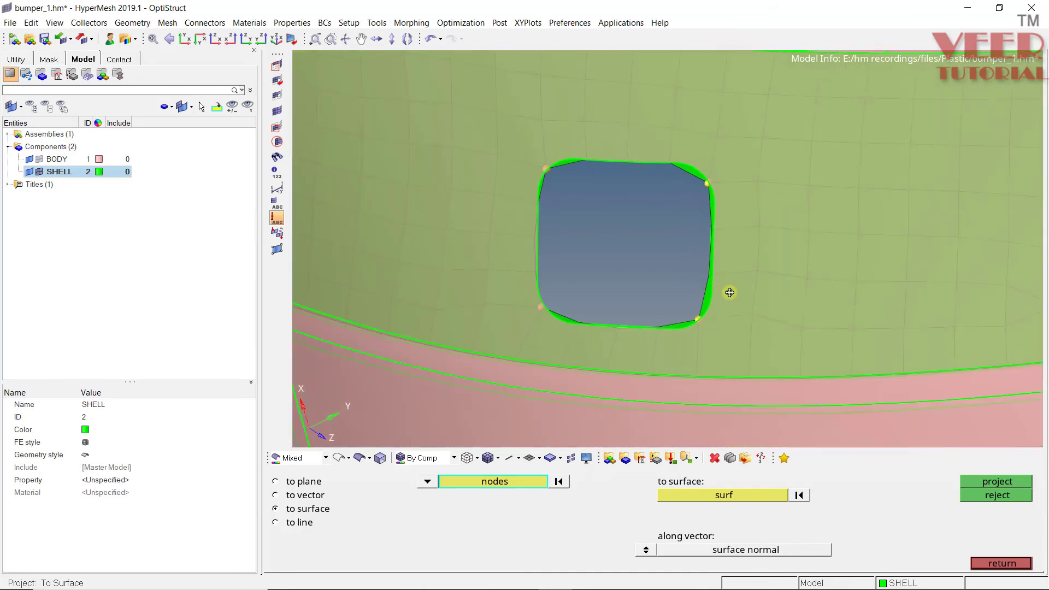
- Project the two mesh nodes between two cutout corners onto the adjacent straight wall face along the surface normal
{"action": "left_click_drag", "start_coordinate": [728, 290], "coordinate": [796, 263], "text": "ctrl"}
{"action": "scroll", "coordinate": [791, 241], "scroll_direction": "up", "scroll_amount": 4}
{"action": "left_click_drag", "start_coordinate": [891, 330], "coordinate": [825, 262], "text": "ctrl"}
{"action": "scroll", "coordinate": [635, 204], "scroll_direction": "down", "scroll_amount": 4}
{"action": "scroll", "coordinate": [690, 198], "scroll_direction": "up", "scroll_amount": 5}
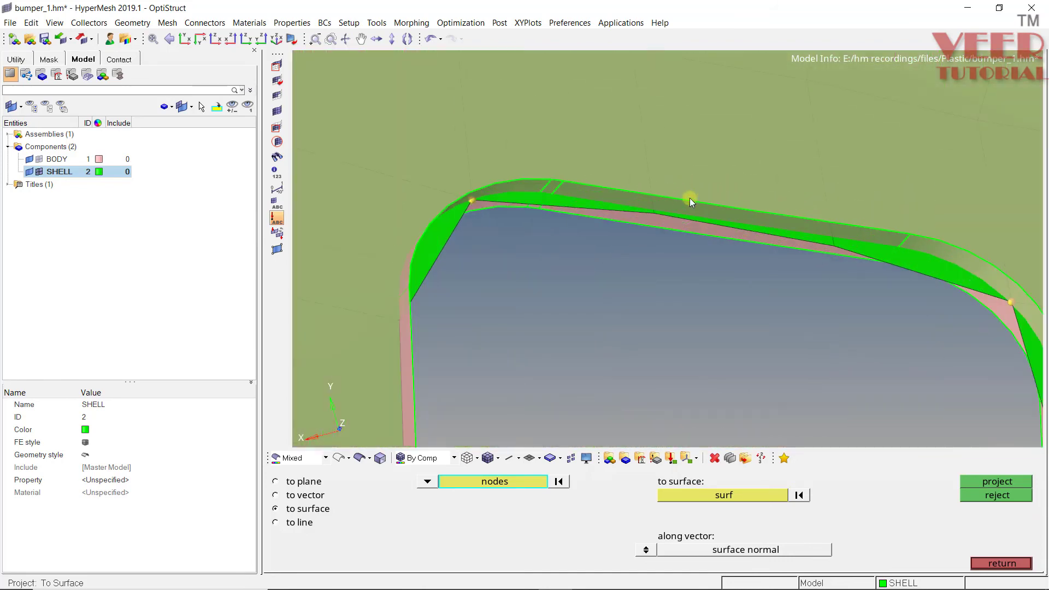
{"action": "left_click", "coordinate": [660, 215]}
{"action": "left_click", "coordinate": [712, 501]}
{"action": "left_click", "coordinate": [749, 195]}
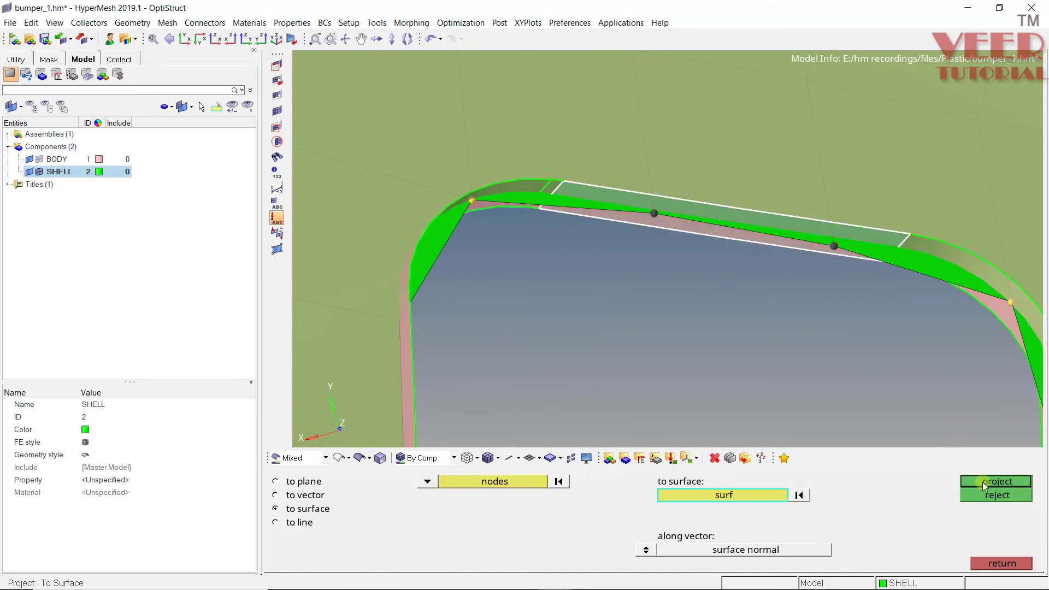
{"action": "left_click", "coordinate": [983, 482]}
{"action": "scroll", "coordinate": [763, 286], "scroll_direction": "down", "scroll_amount": 5}
- Project the mesh node on another straight side of the cutout onto that side's wall face
{"action": "scroll", "coordinate": [694, 388], "scroll_direction": "up", "scroll_amount": 3}
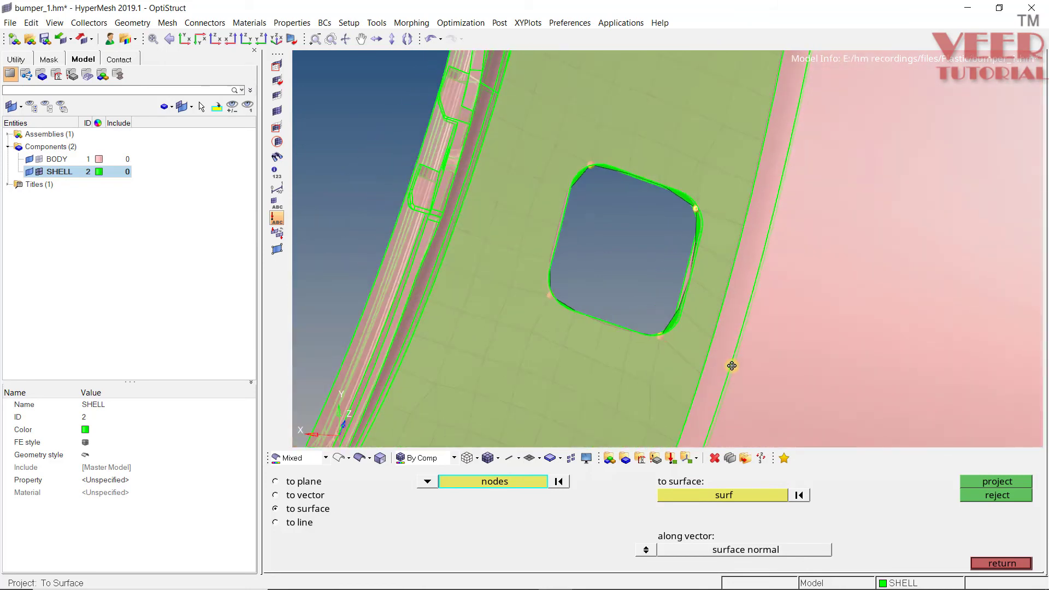
{"action": "scroll", "coordinate": [711, 251], "scroll_direction": "up", "scroll_amount": 4}
{"action": "left_click", "coordinate": [727, 498]}
{"action": "left_click", "coordinate": [708, 287]}
{"action": "left_click", "coordinate": [993, 484]}
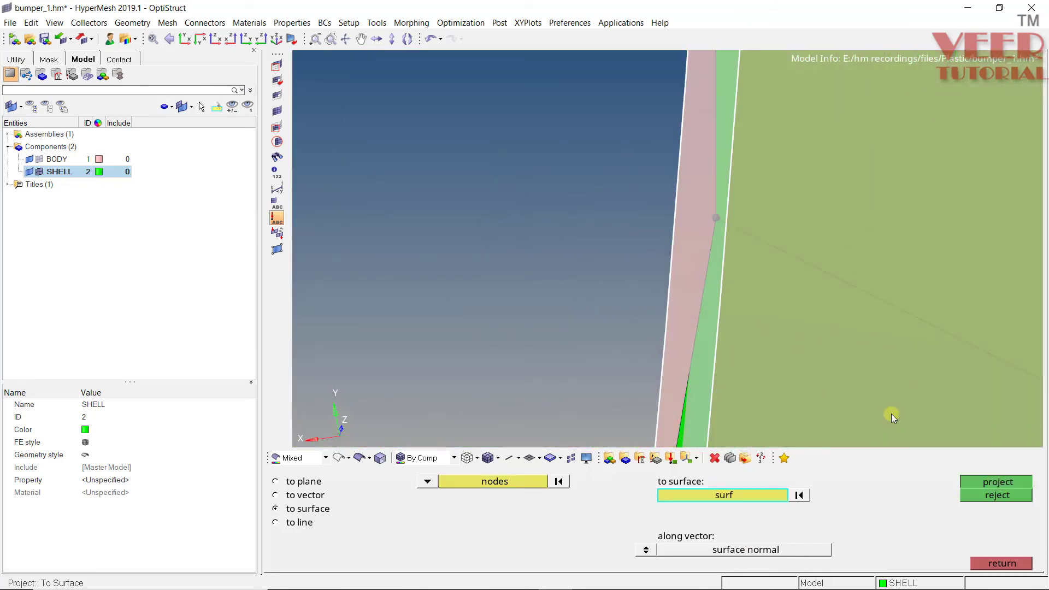
{"action": "scroll", "coordinate": [555, 252], "scroll_direction": "down", "scroll_amount": 6}
- Examine the mid-surface mesh around the cutout and along the neighbouring bumper wall and flange
{"action": "right_click_drag", "start_coordinate": [618, 275], "coordinate": [629, 287], "text": "ctrl"}
{"action": "left_click_drag", "start_coordinate": [526, 411], "coordinate": [543, 339], "text": "ctrl"}
{"action": "scroll", "coordinate": [543, 340], "scroll_direction": "down", "scroll_amount": 3}
{"action": "left_click_drag", "start_coordinate": [603, 312], "coordinate": [616, 251], "text": "ctrl"}
{"action": "scroll", "coordinate": [637, 297], "scroll_direction": "down", "scroll_amount": 4, "text": "ctrl"}
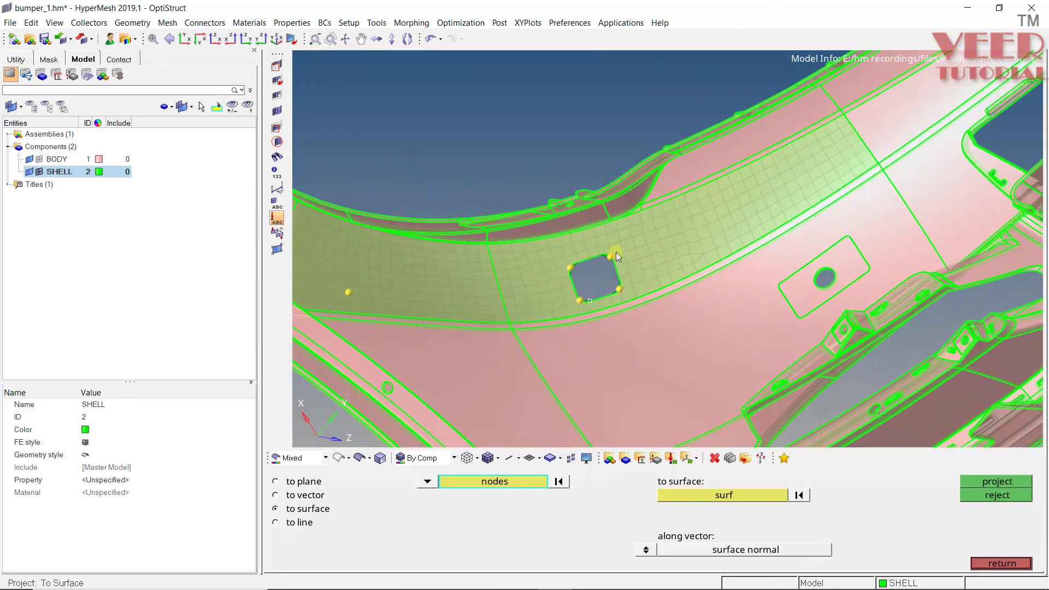
{"action": "scroll", "coordinate": [470, 259], "scroll_direction": "up", "scroll_amount": 4, "text": "ctrl"}
{"action": "scroll", "coordinate": [480, 260], "scroll_direction": "down", "scroll_amount": 5}
{"action": "mouse_move", "coordinate": [479, 260]}
{"action": "left_mouse_down", "text": "ctrl"}
{"action": "mouse_move", "coordinate": [589, 307]}
{"action": "mouse_move", "coordinate": [599, 258]}
{"action": "mouse_move", "coordinate": [605, 307]}
{"action": "mouse_move", "coordinate": [593, 223]}
{"action": "mouse_move", "coordinate": [543, 262]}
{"action": "mouse_move", "coordinate": [560, 255]}
{"action": "mouse_move", "coordinate": [555, 246]}
{"action": "left_mouse_up", "text": "ctrl"}
{"action": "scroll", "coordinate": [589, 232], "scroll_direction": "up", "scroll_amount": 4, "text": "ctrl"}
{"action": "scroll", "coordinate": [580, 268], "scroll_direction": "down", "scroll_amount": 4, "text": "ctrl"}
{"action": "scroll", "coordinate": [320, 234], "scroll_direction": "up", "scroll_amount": 3, "text": "ctrl"}
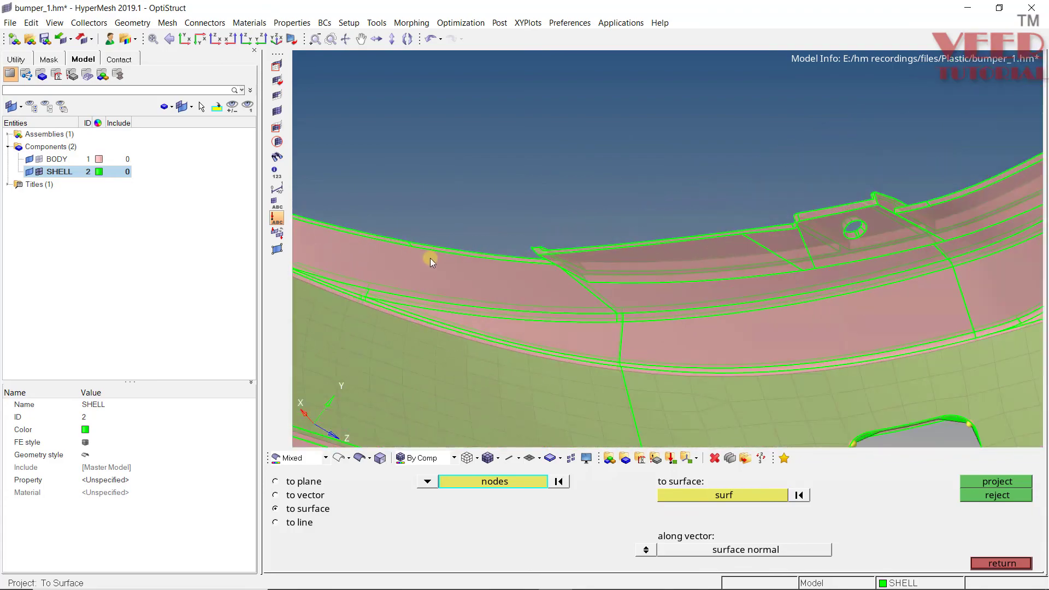
- Start saving the bumper model under a new file name
{"action": "left_click", "coordinate": [10, 23]}
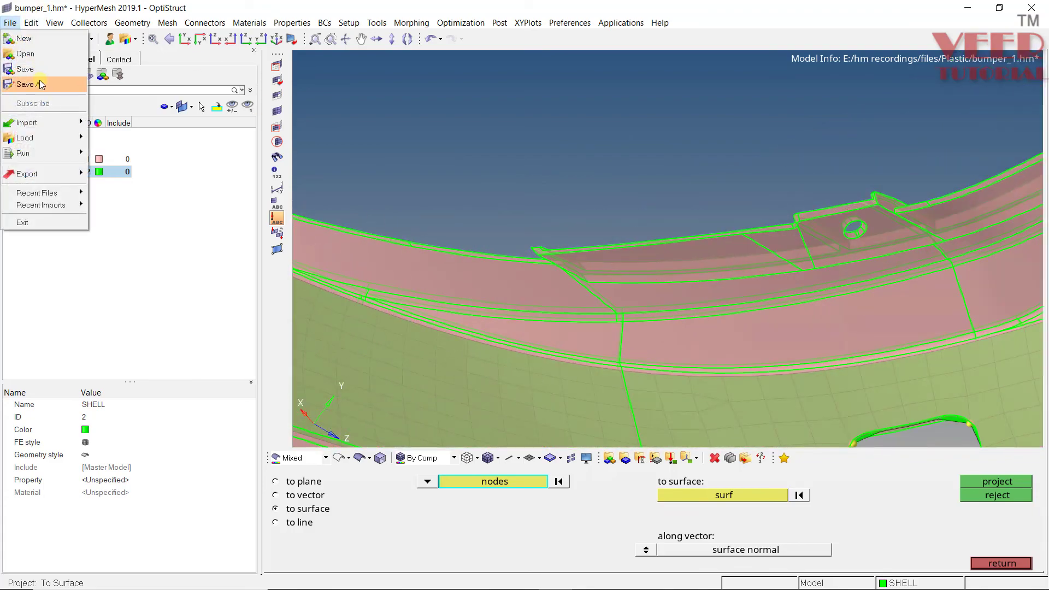